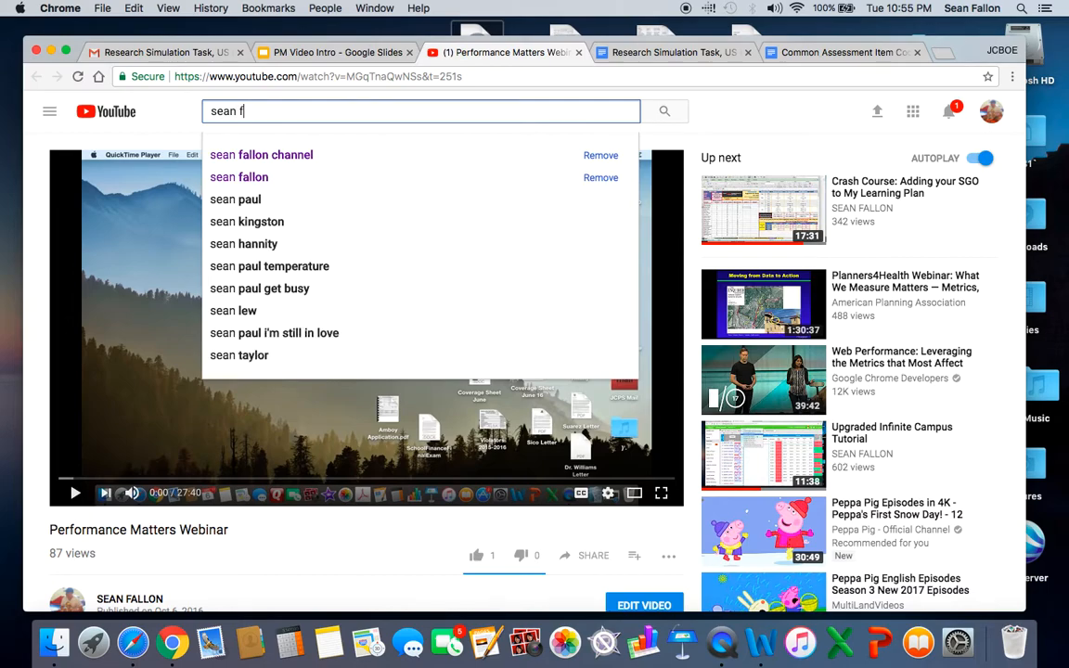
Search YouTube for the presenter's channel using the suggested channel query.
text(challe)
key(BackSpace)
key(BackSpace)
key(BackSpace)
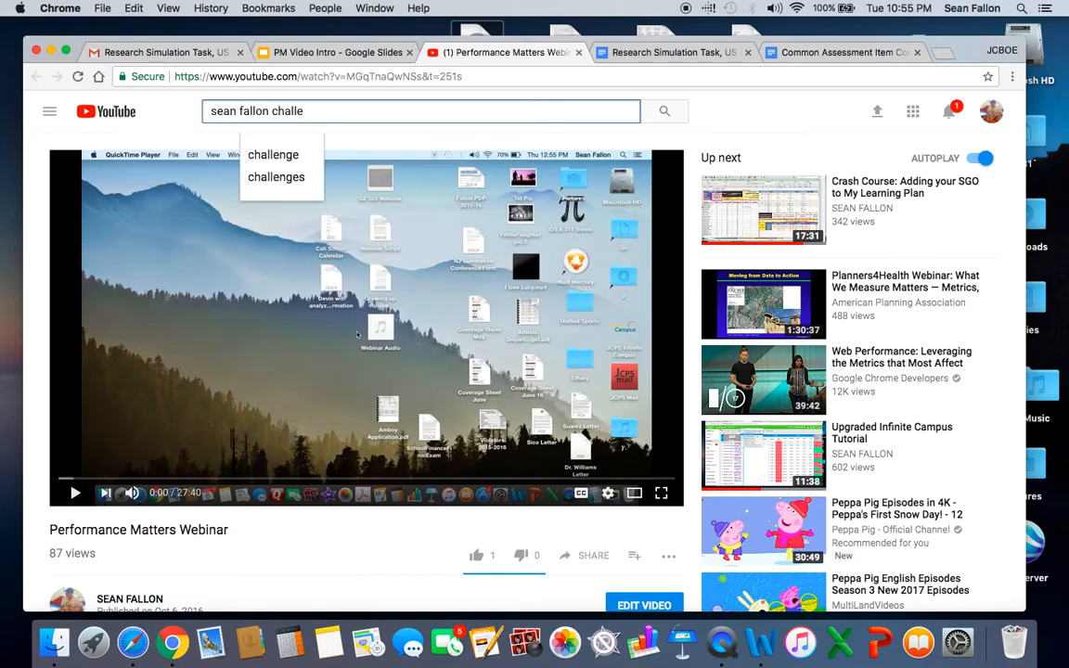
text(nnel)
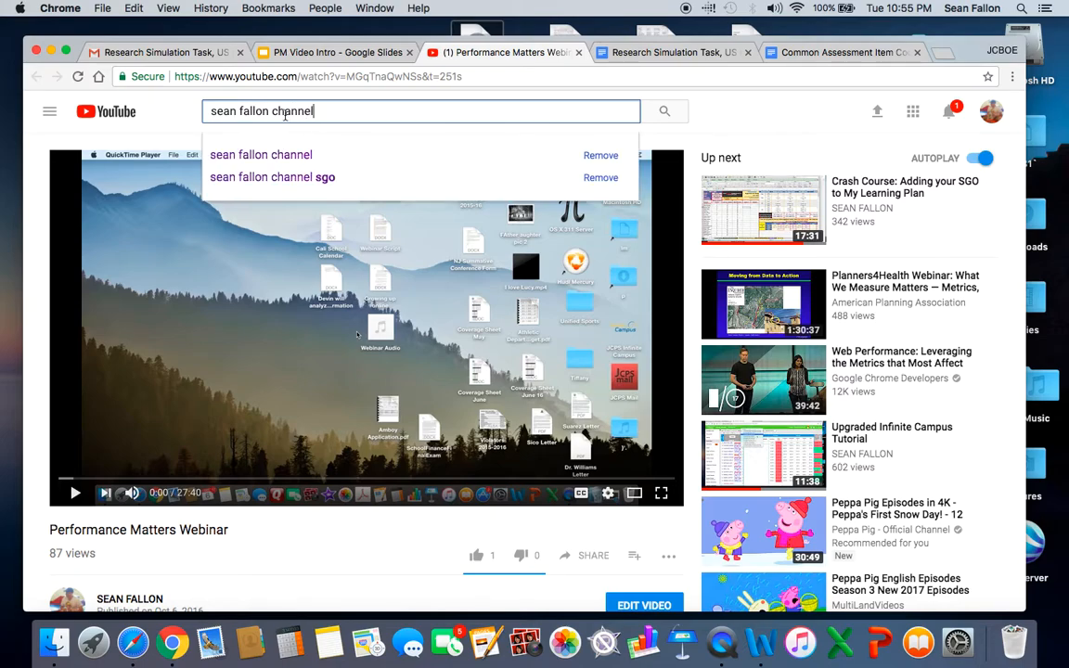
click(253, 156)
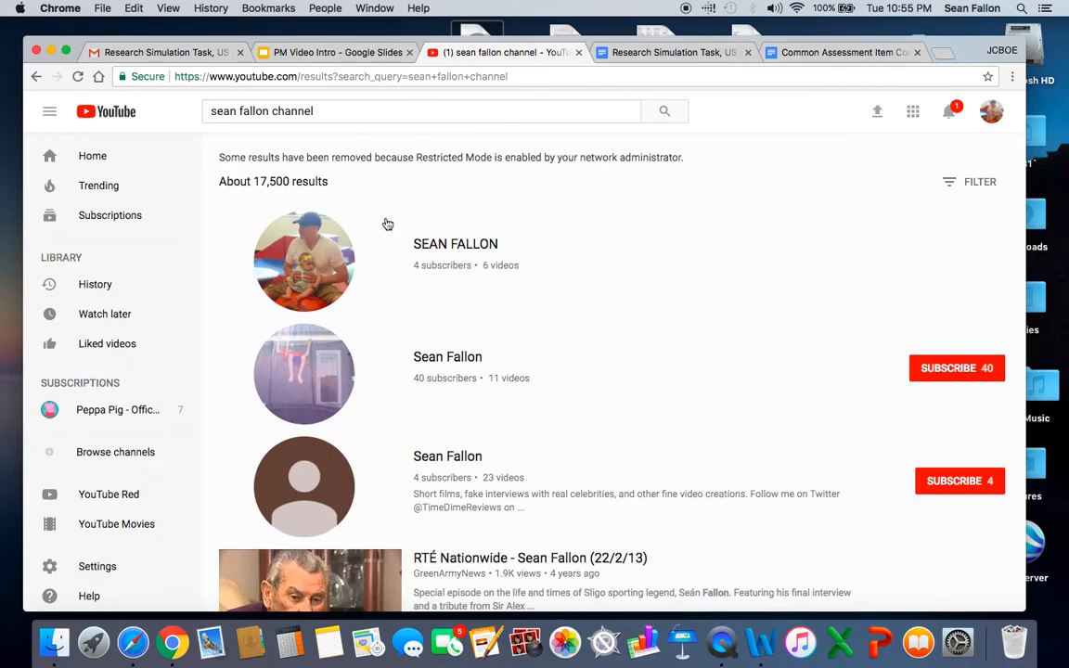
Open the "Performance Matters Webinar" video from the presenter's channel uploads, then pause it and close its tab.
click(445, 251)
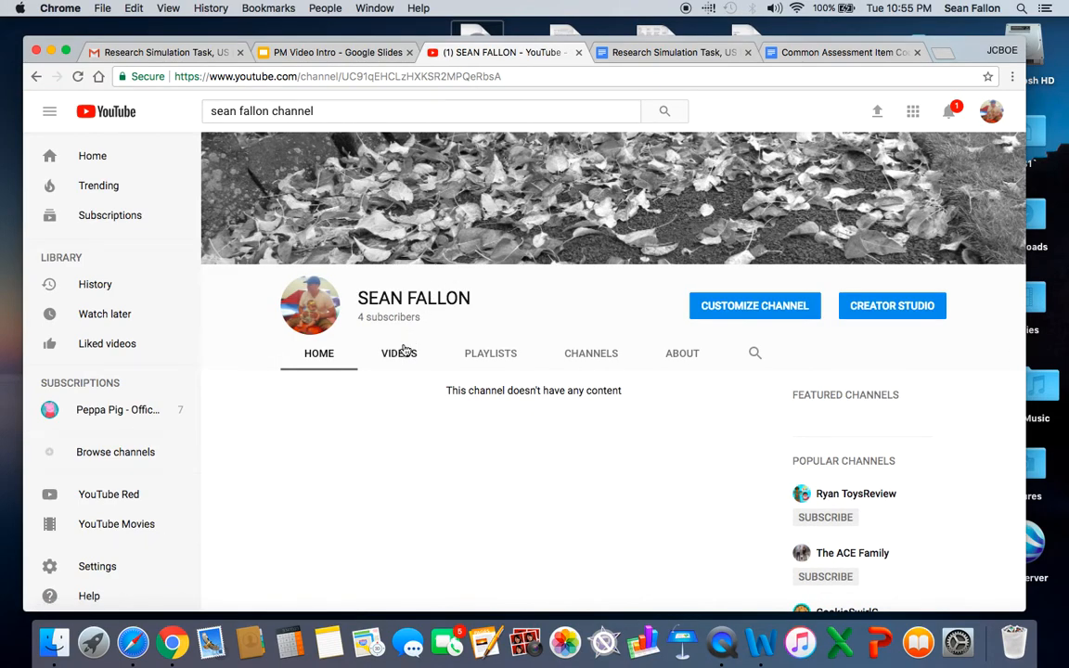
click(399, 357)
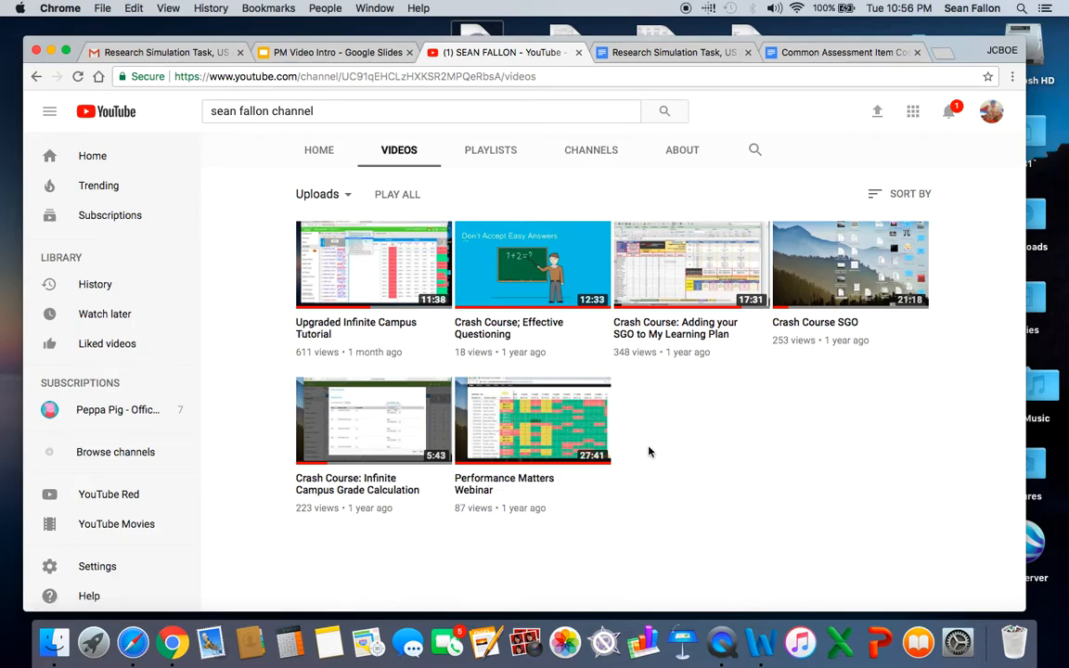
click(499, 483)
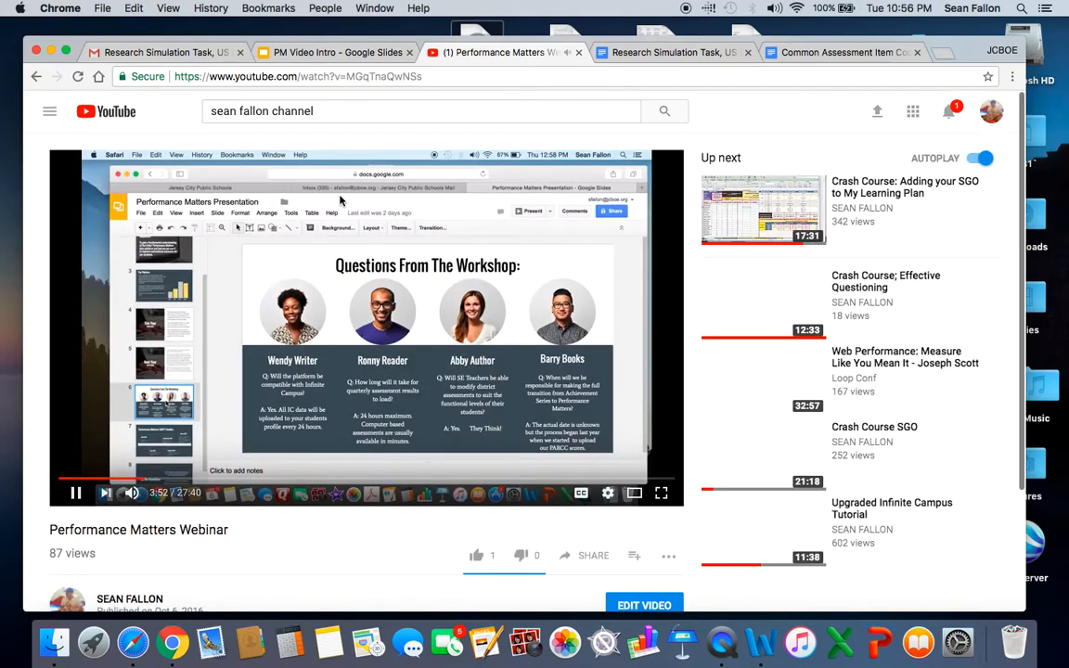
click(76, 492)
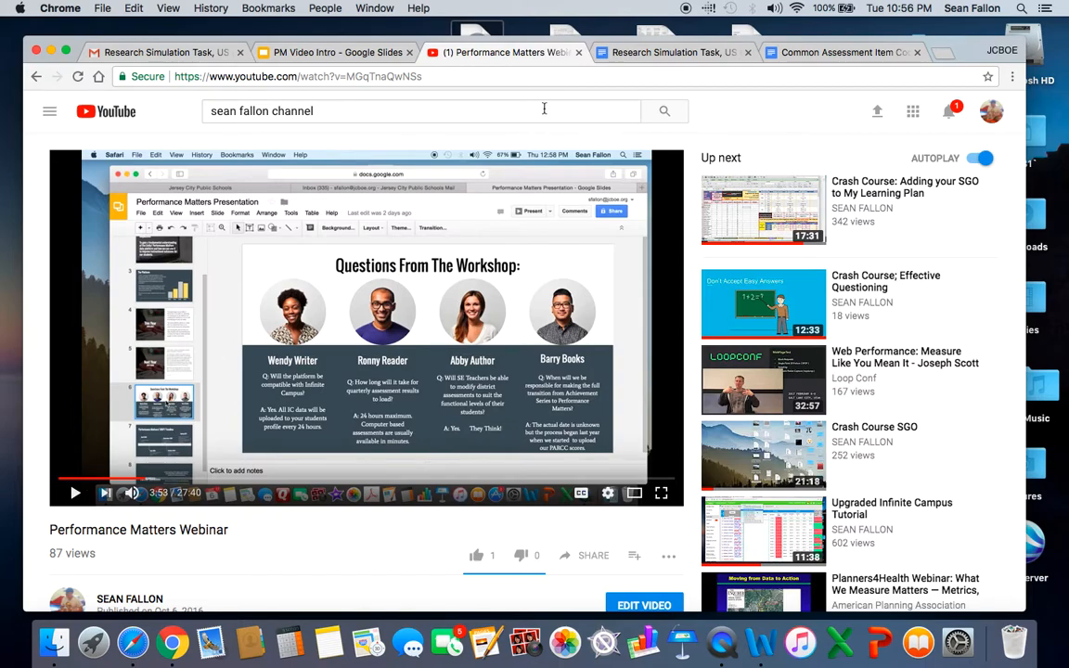
click(579, 53)
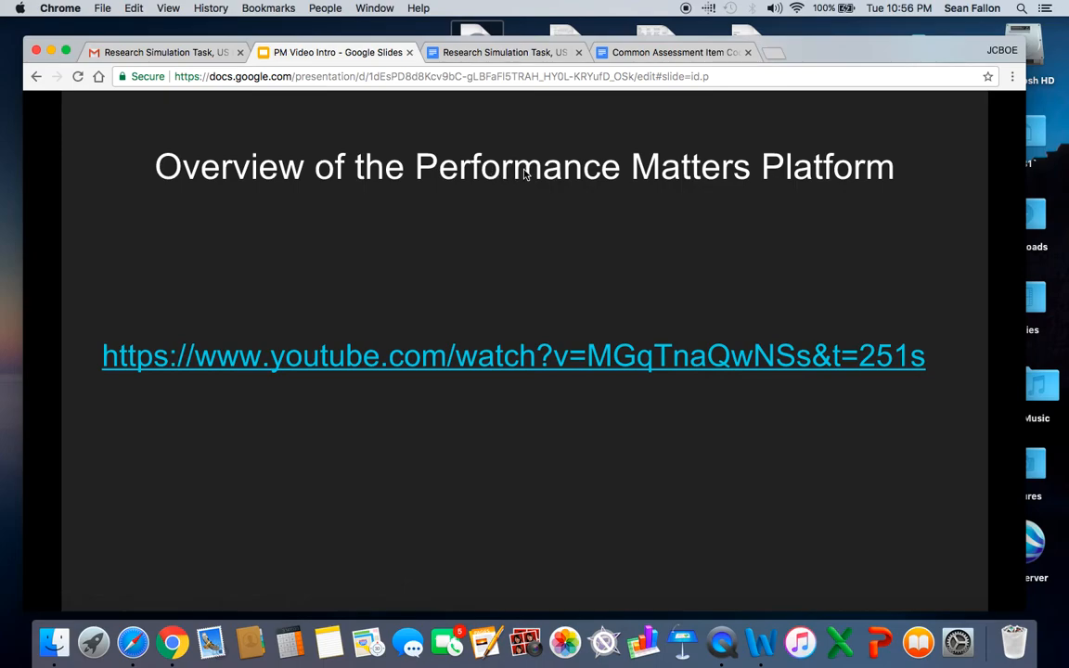
Search the web for "performance matters" in a new tab and open the Unify login from the company's website.
click(776, 54)
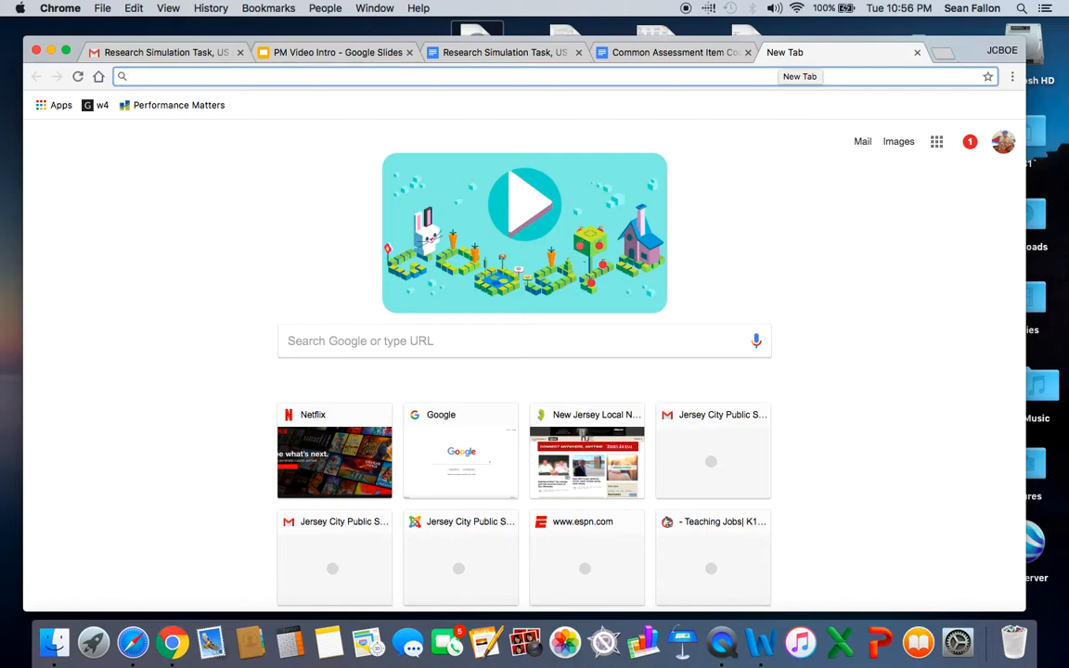
text(performance matters)
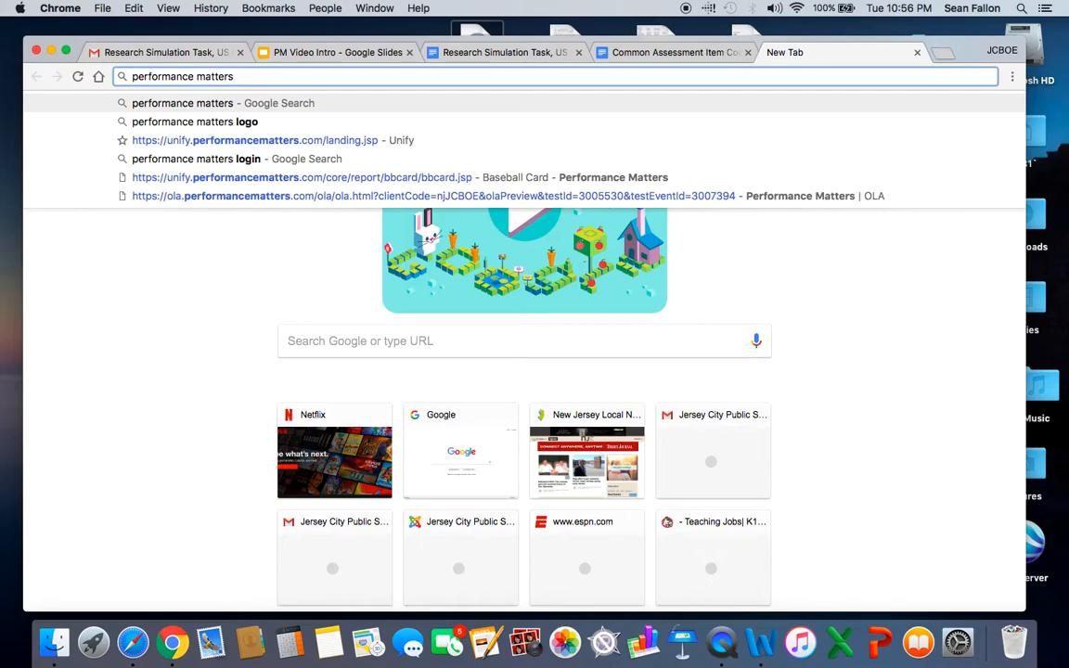
key(Return)
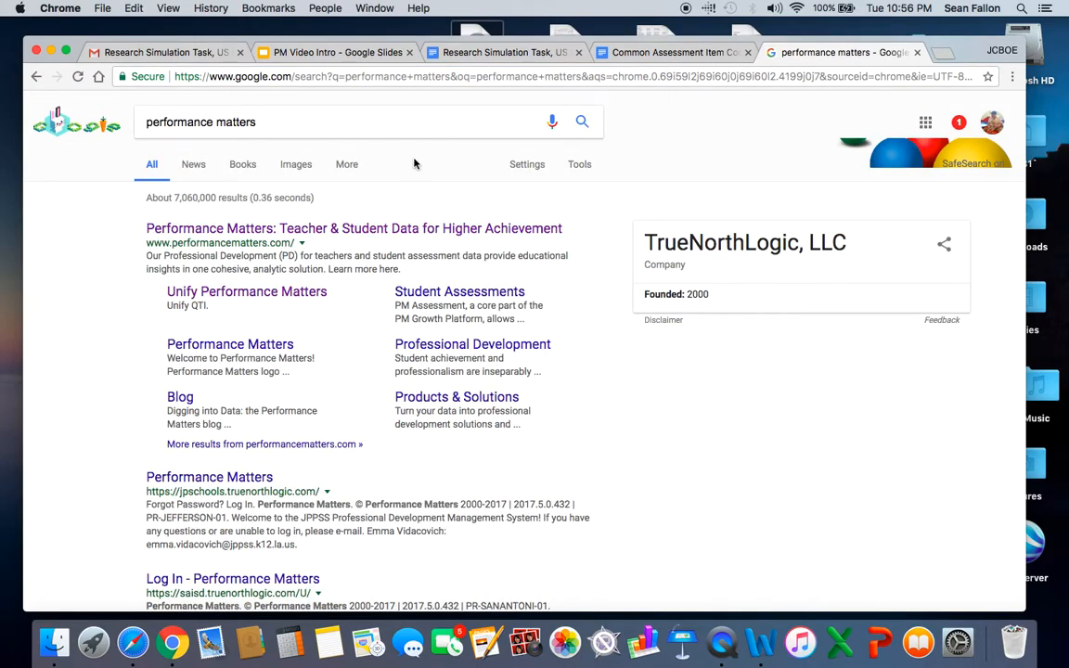
click(368, 230)
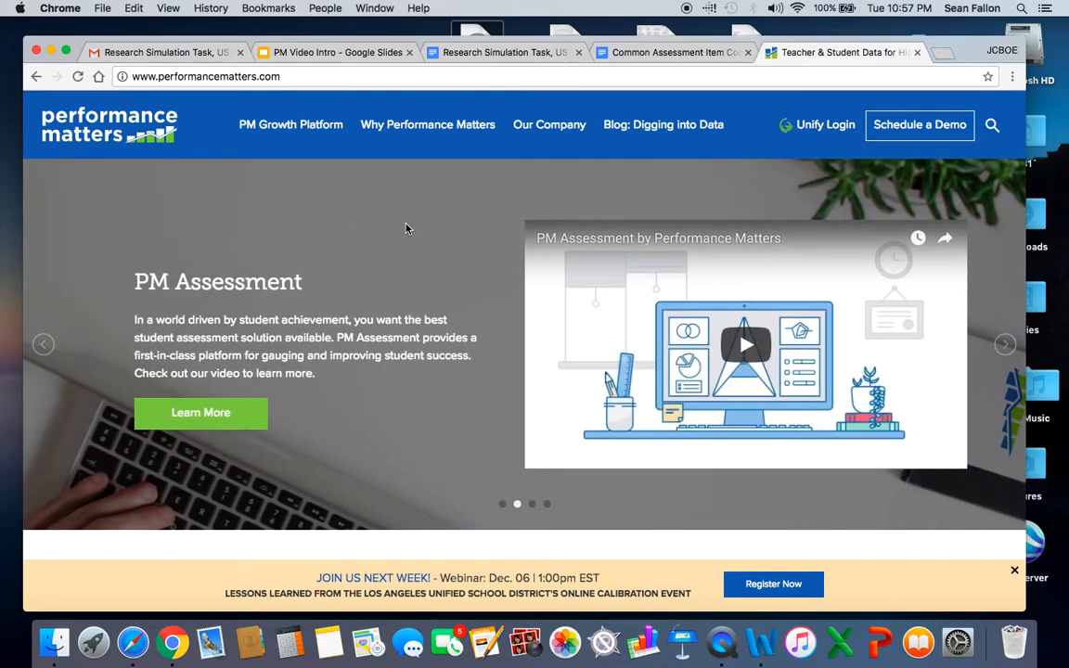
click(832, 129)
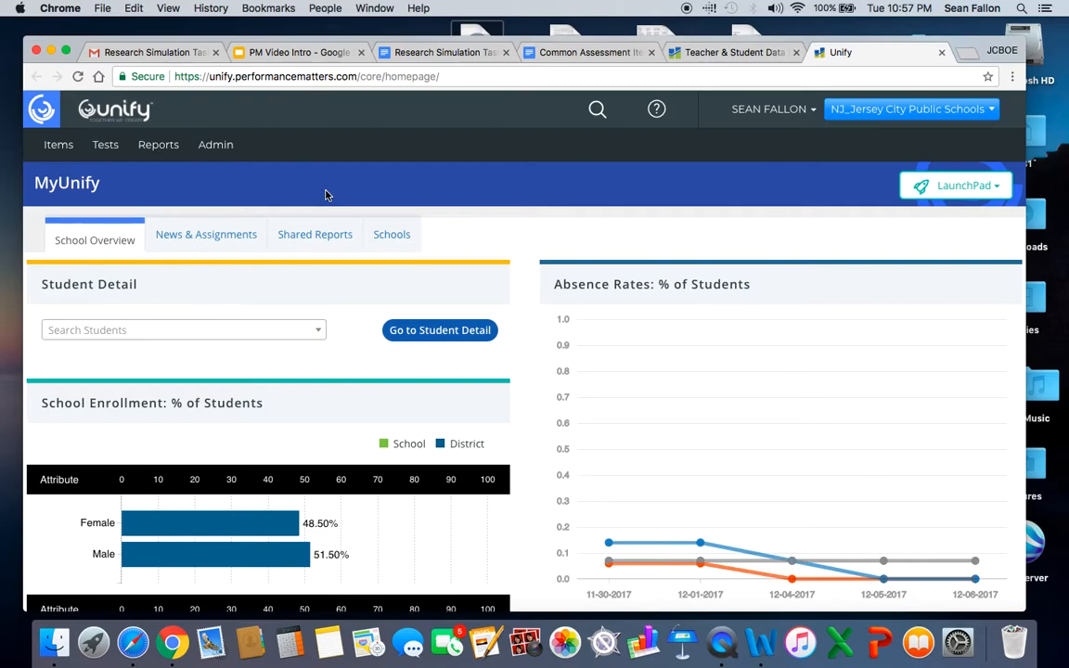
Create a new item titled "Video Sample Question 1" and insert a Choice/Multi-Response interaction into it.
click(64, 152)
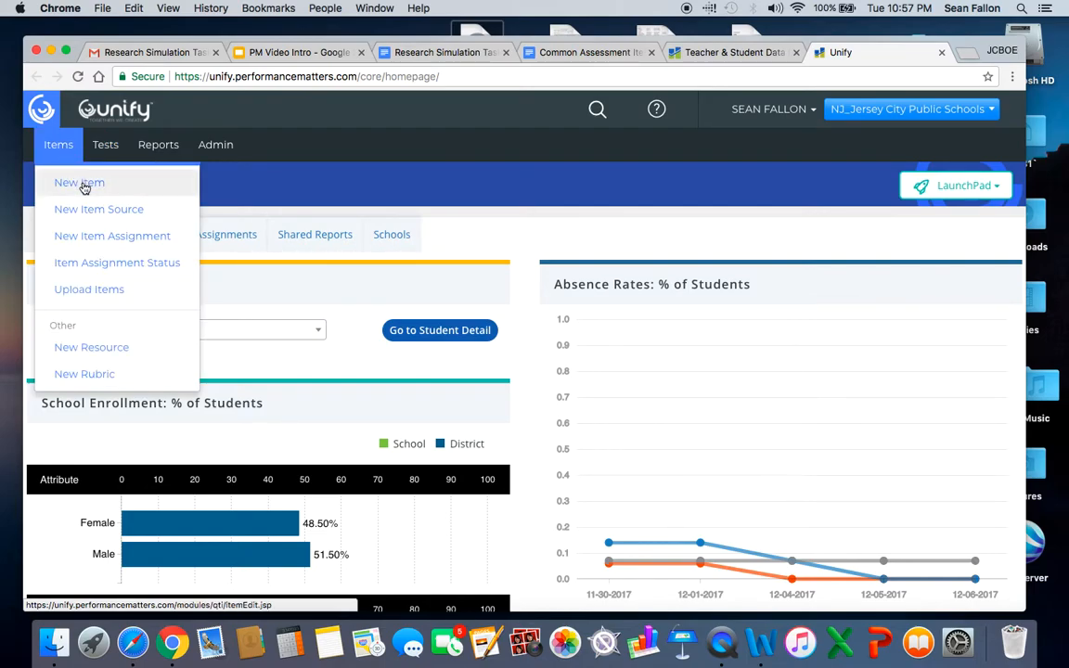
click(81, 185)
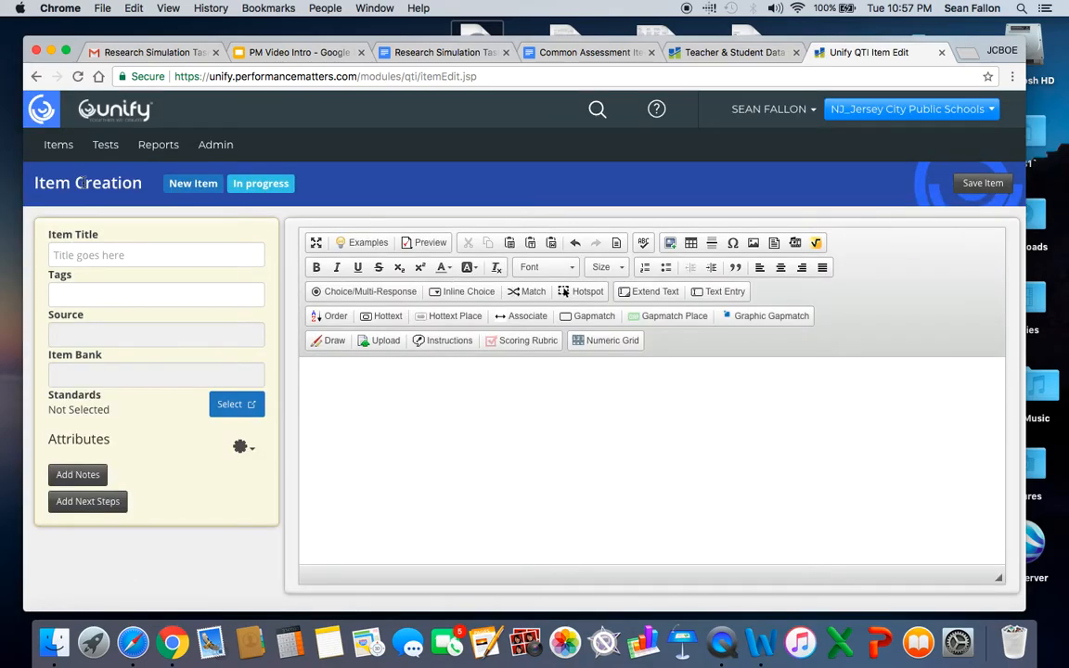
click(152, 254)
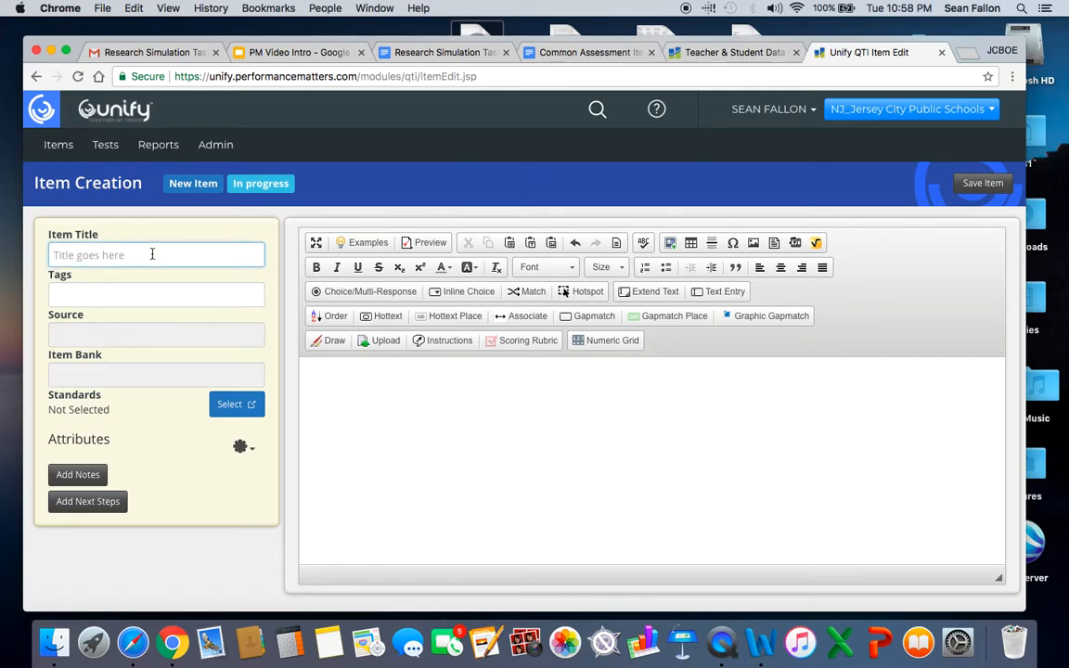
text(Video Sample Questi)
text(on 1)
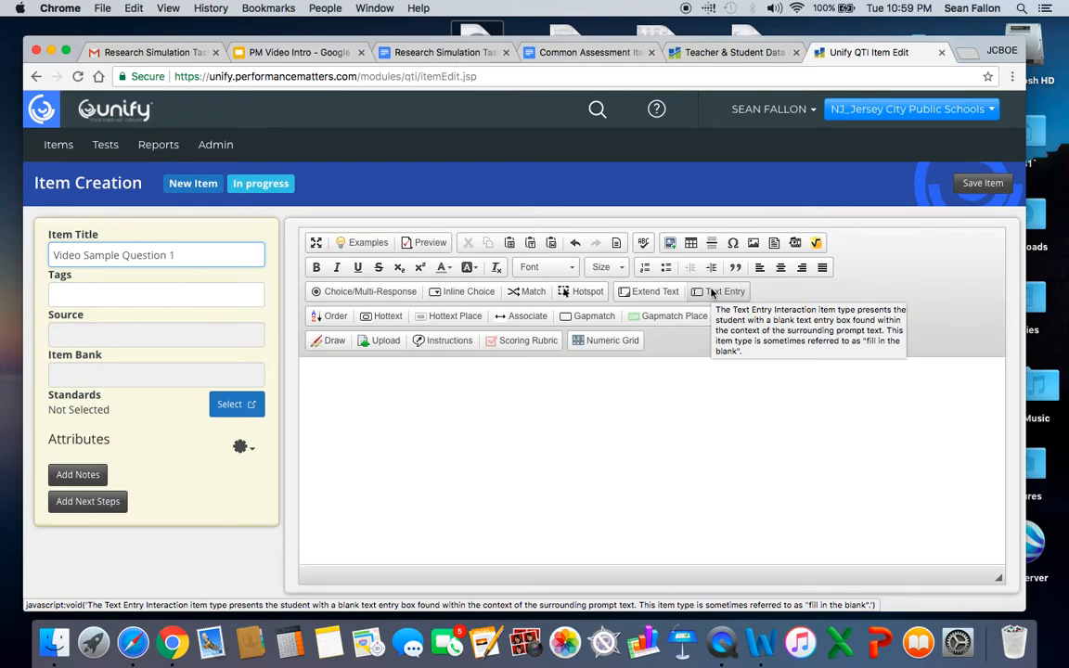
click(371, 294)
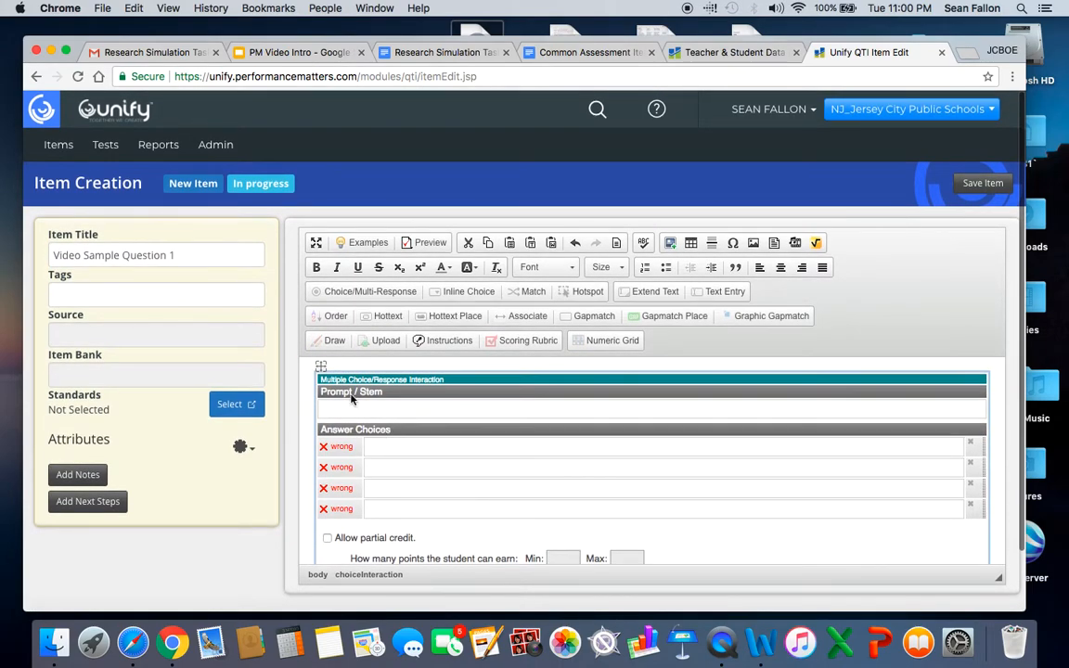
click(351, 407)
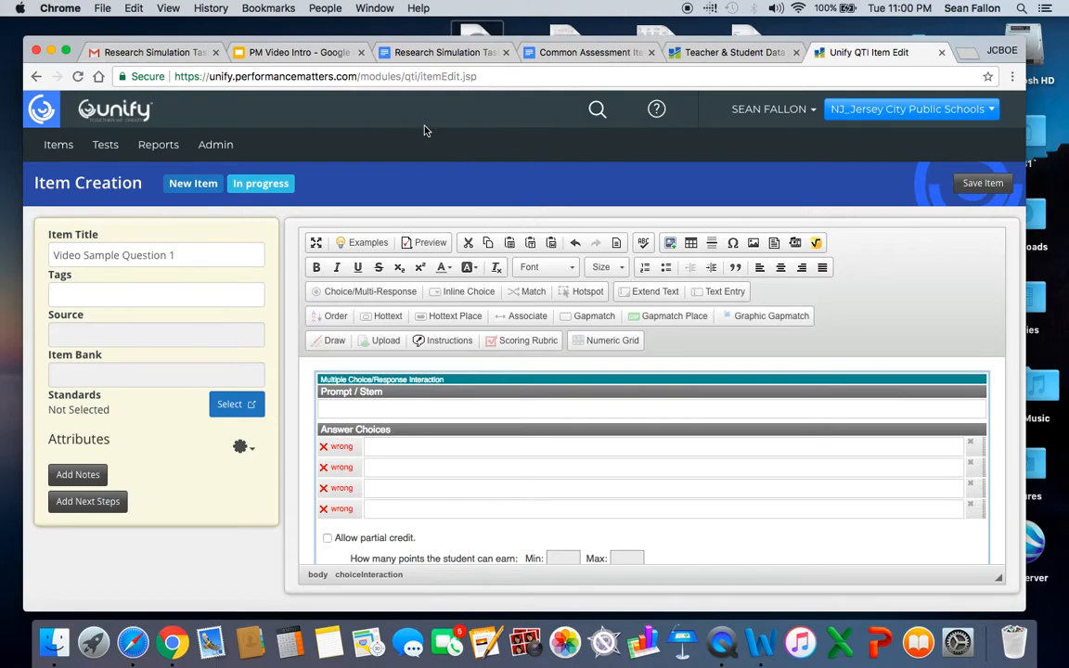
Examine the directions, prompt and essay question in the "Research Simulation Task, US History 1, Fall/Winter 2017" document.
click(438, 54)
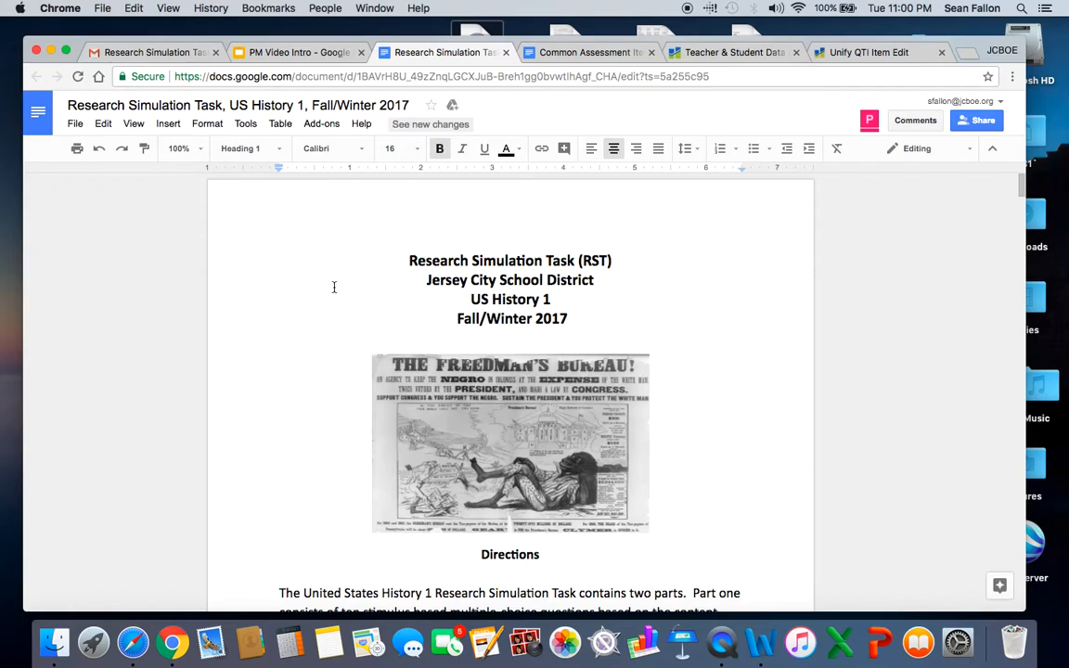
scroll(327, 330, down, 1)
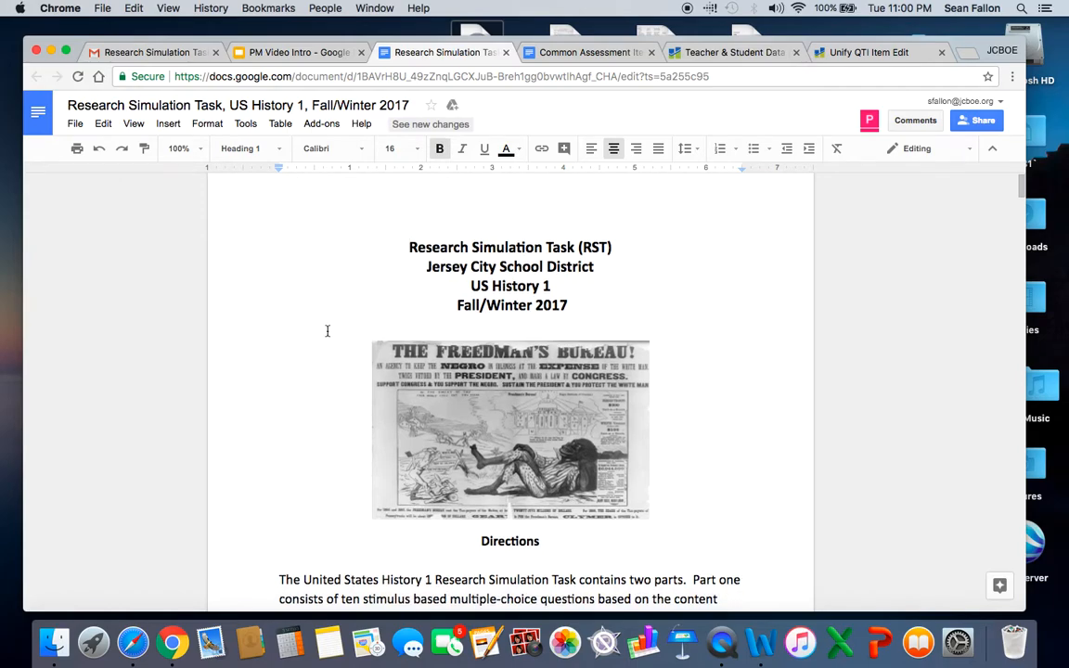
scroll(326, 330, down, 5)
scroll(326, 330, down, 10)
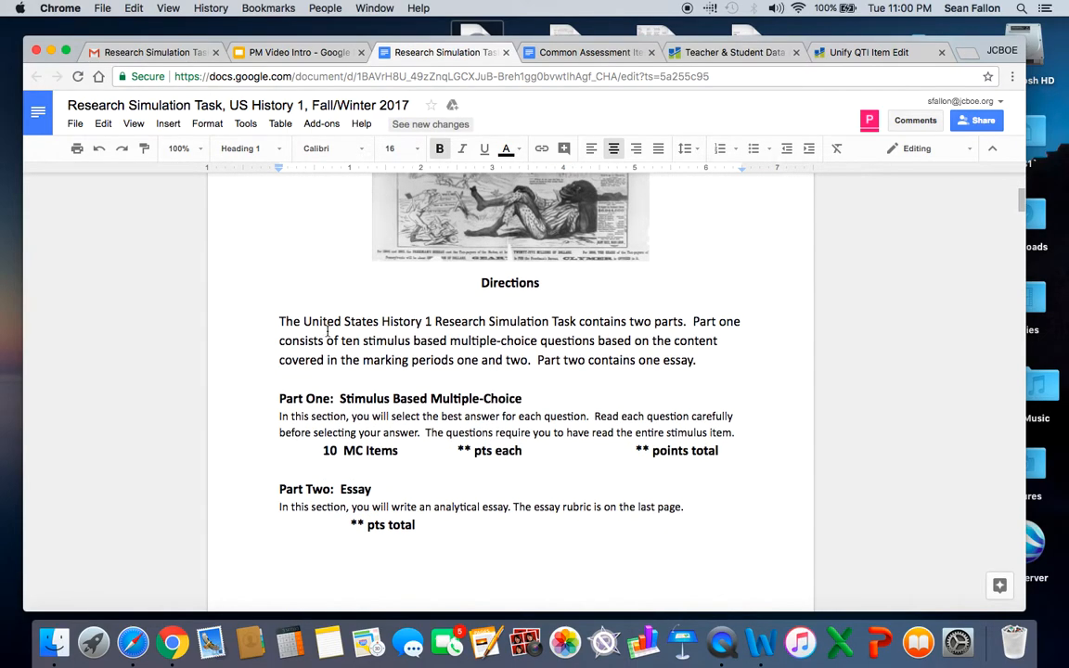
scroll(327, 331, down, 5)
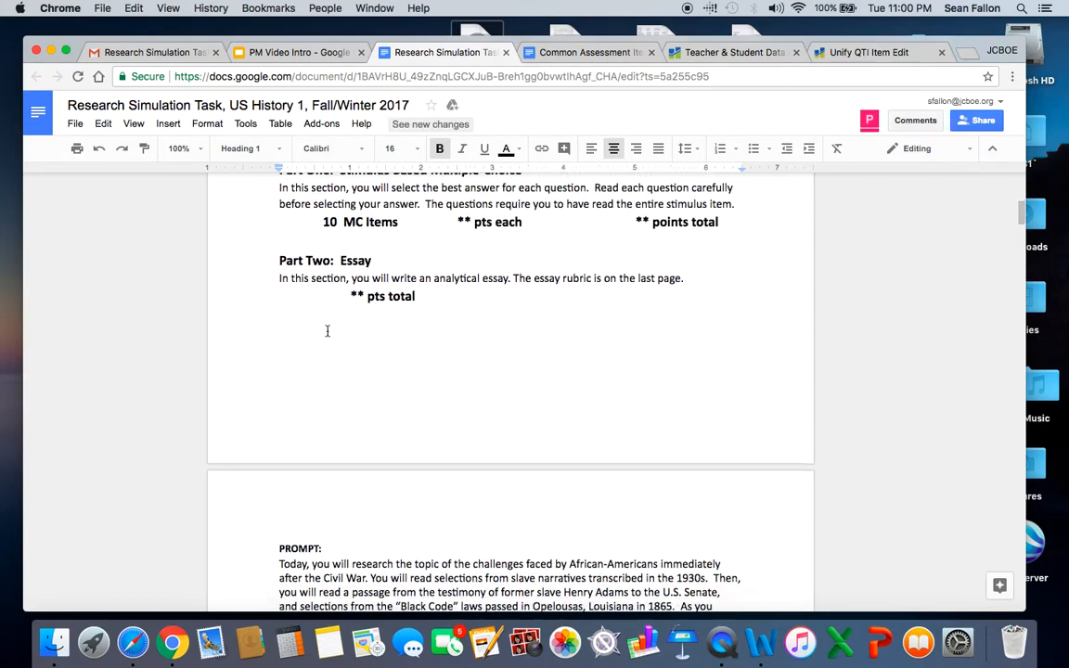
scroll(326, 331, down, 6)
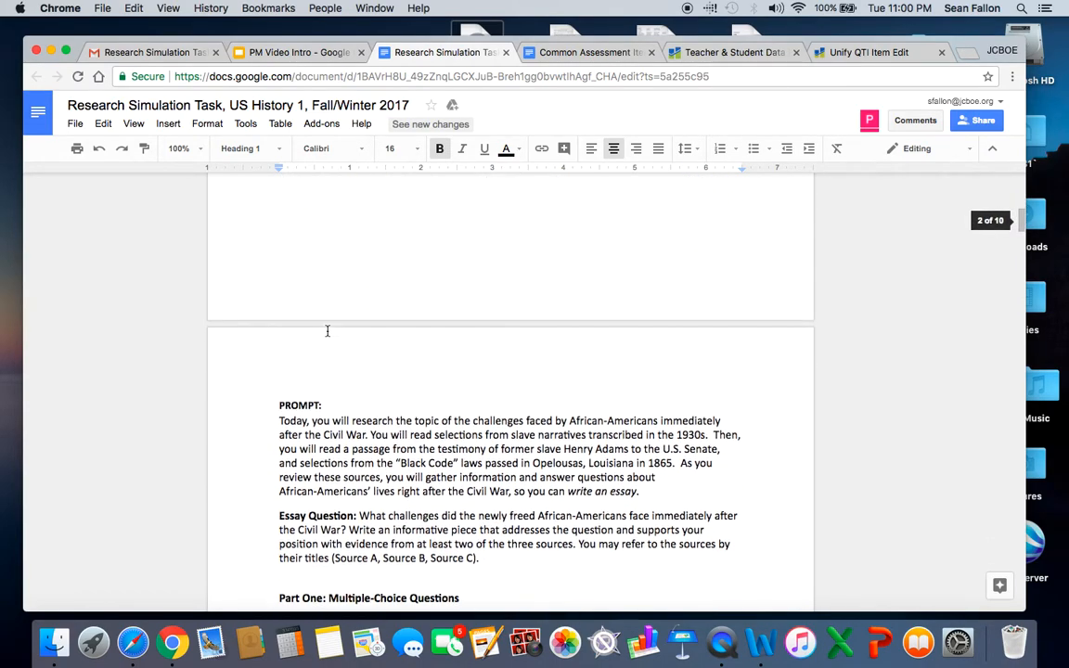
scroll(327, 330, down, 2)
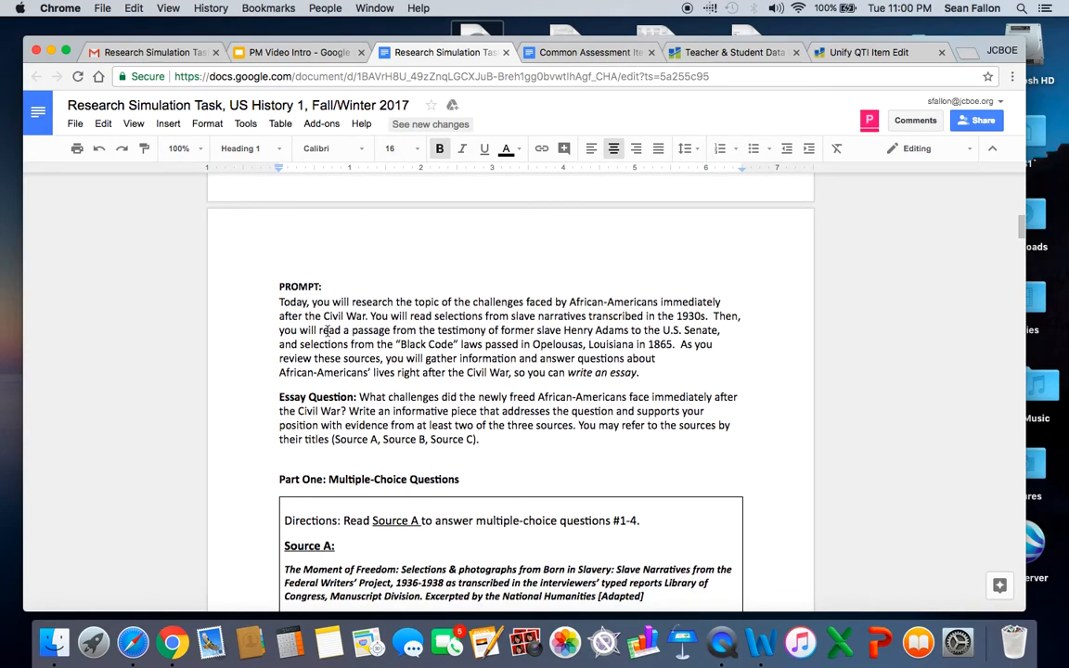
scroll(327, 330, up, 2)
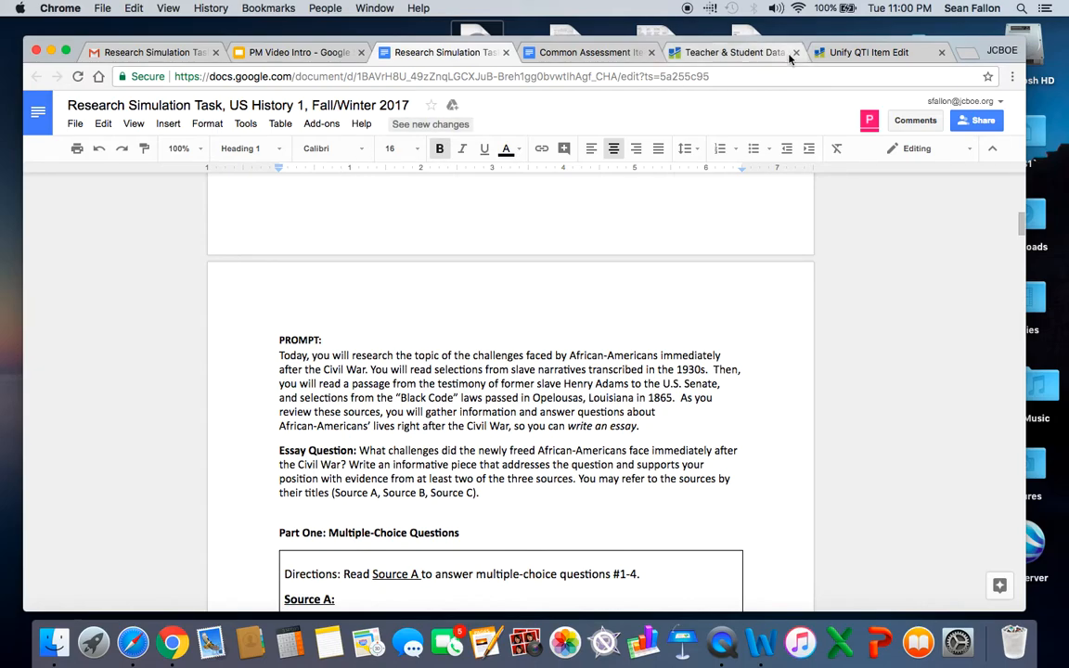
Close the Performance Matters website tab and check the item editor before returning to the Research Simulation Task document.
click(796, 53)
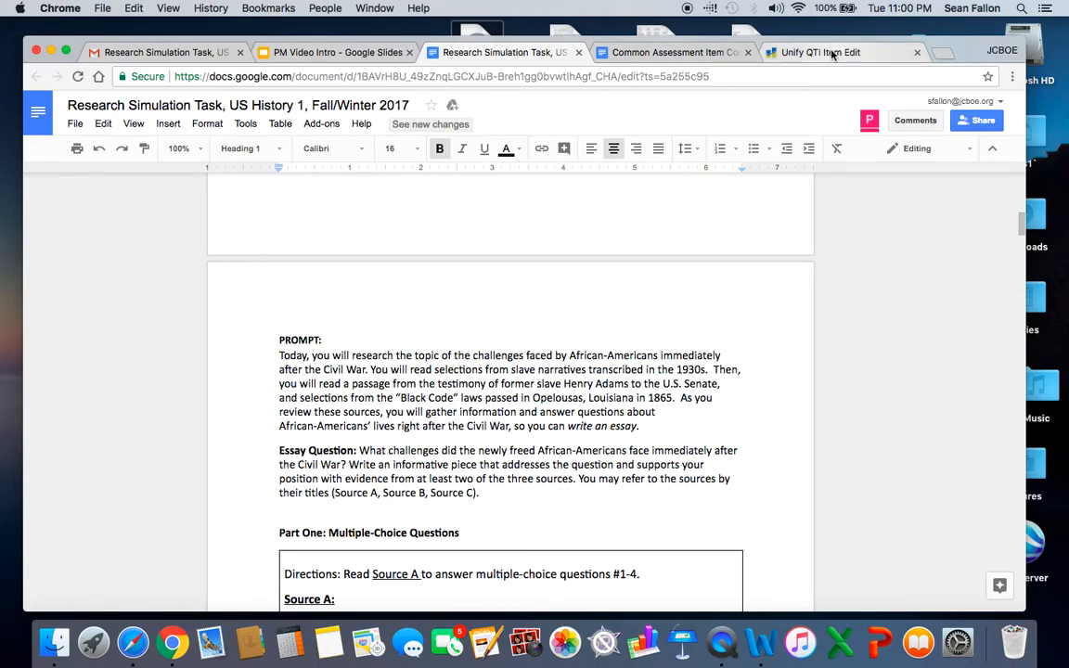
click(824, 52)
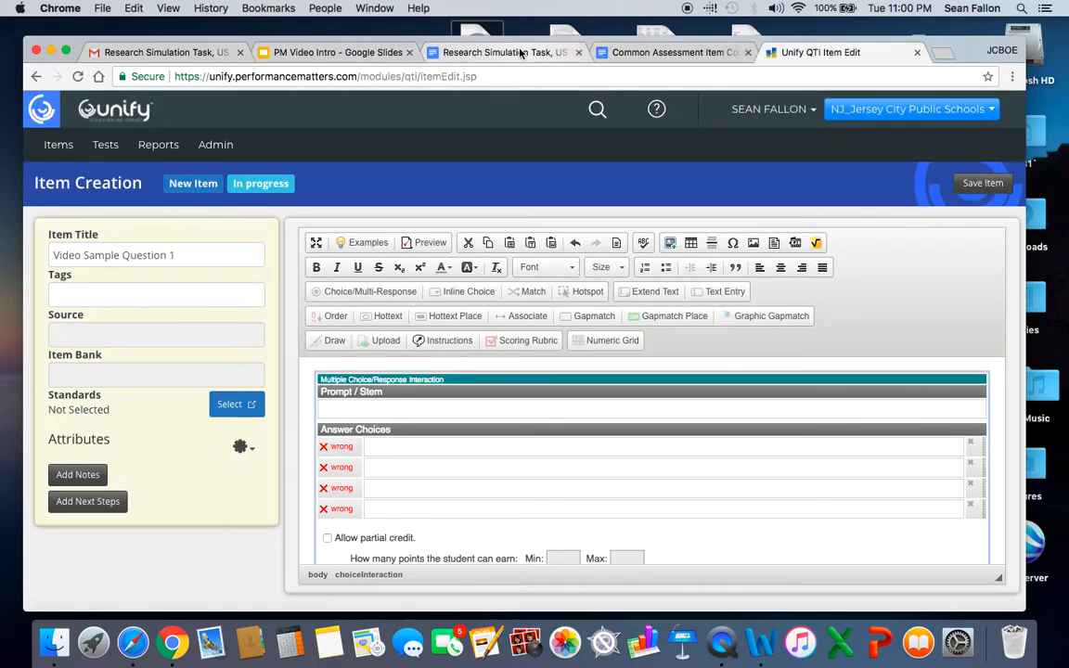
click(525, 53)
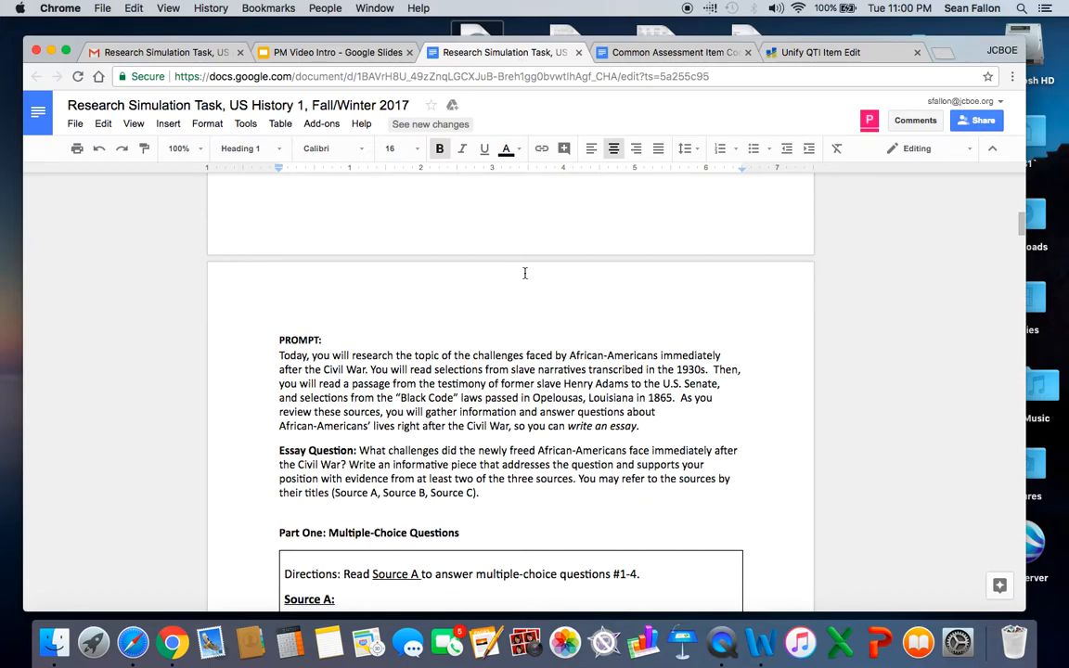
Select the whole boxed Source A passage under Part One, from the directions line through Speaker 7's statement.
scroll(513, 317, up, 6)
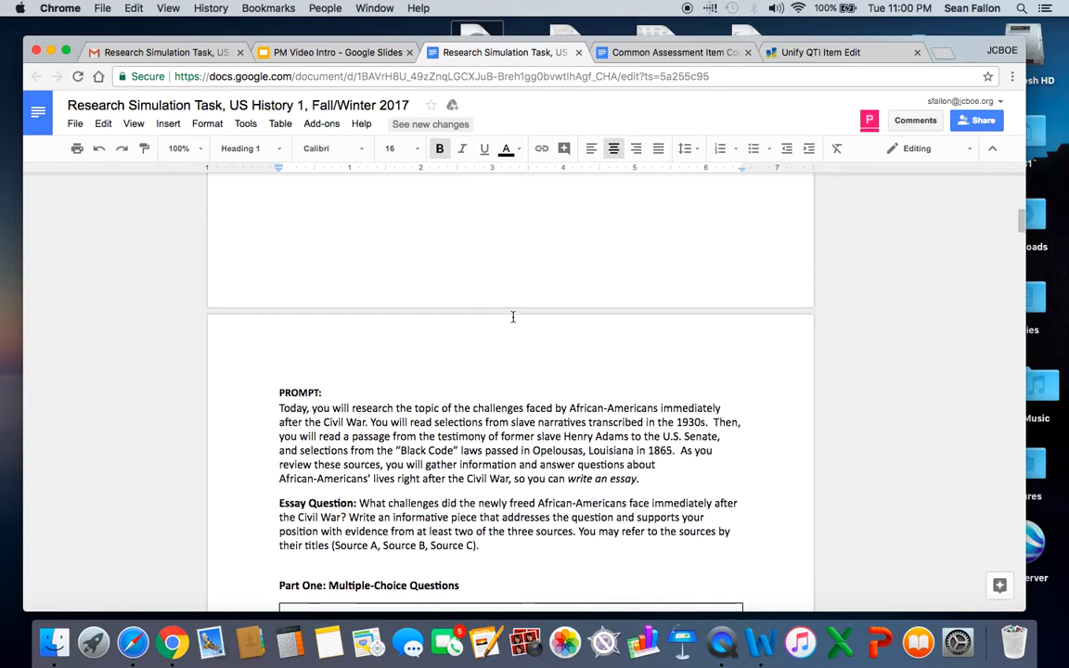
scroll(512, 317, down, 8)
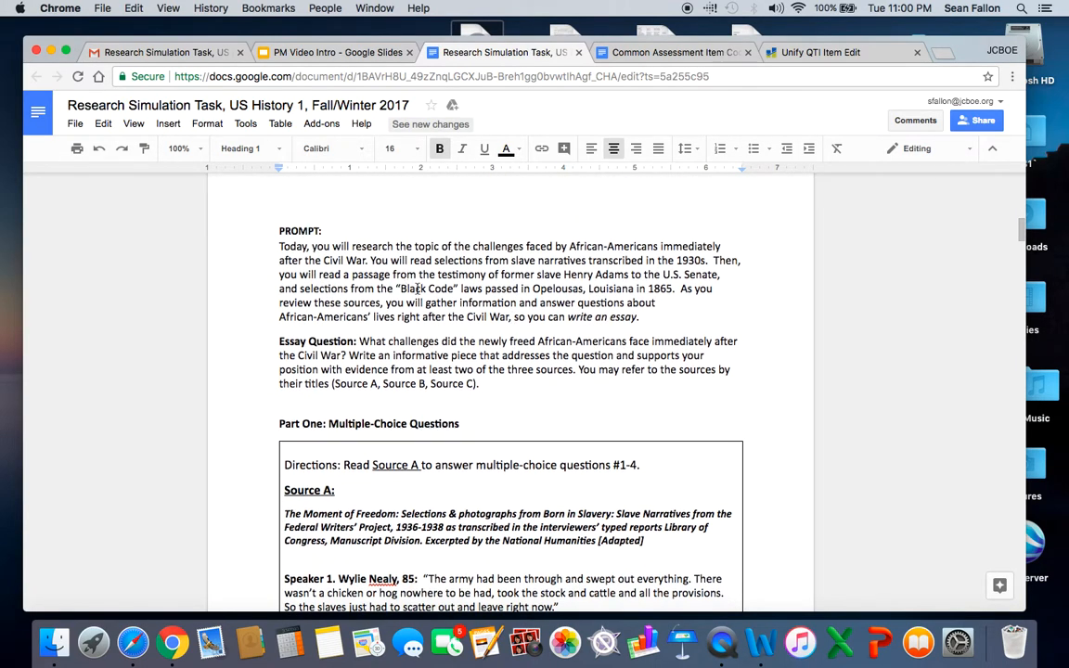
scroll(417, 288, down, 1)
scroll(415, 362, down, 1)
scroll(411, 376, down, 1)
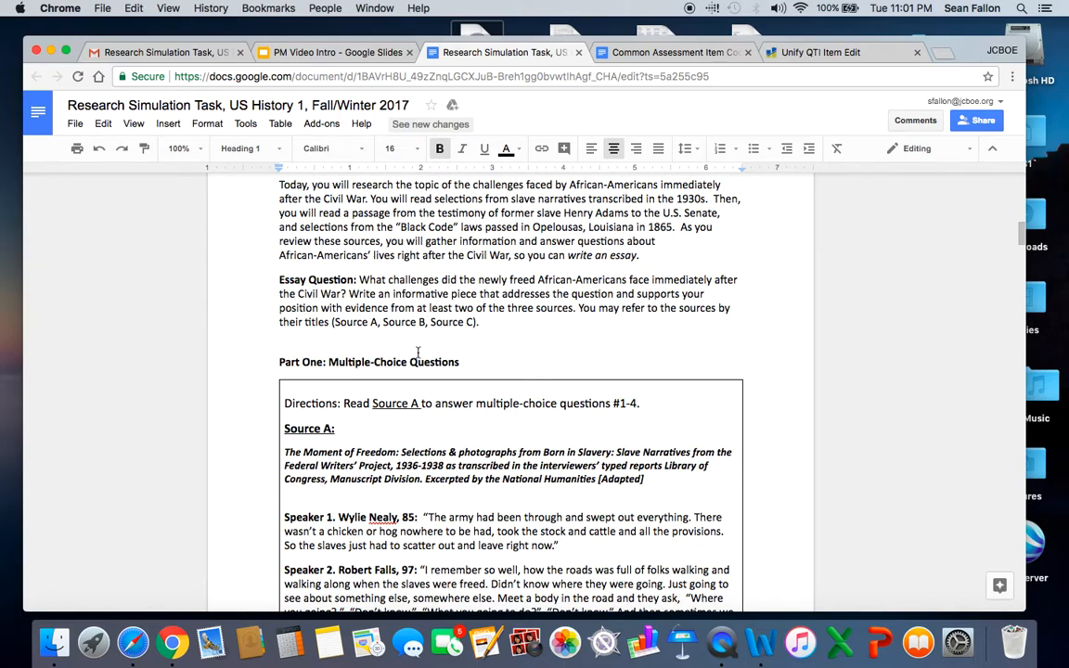
scroll(376, 317, down, 2)
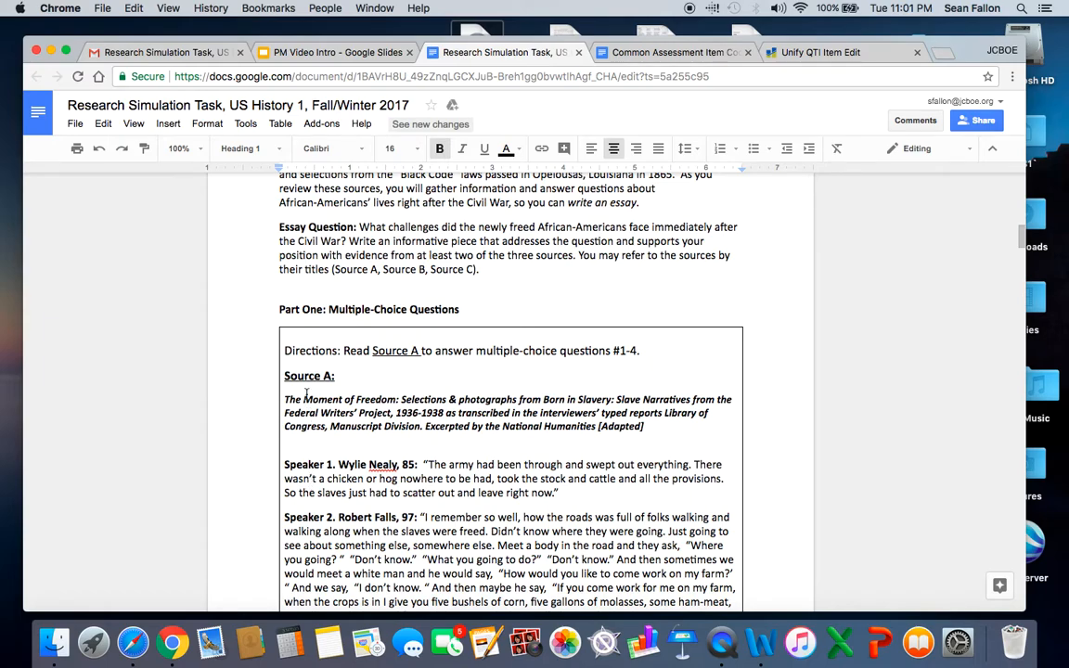
click(284, 350)
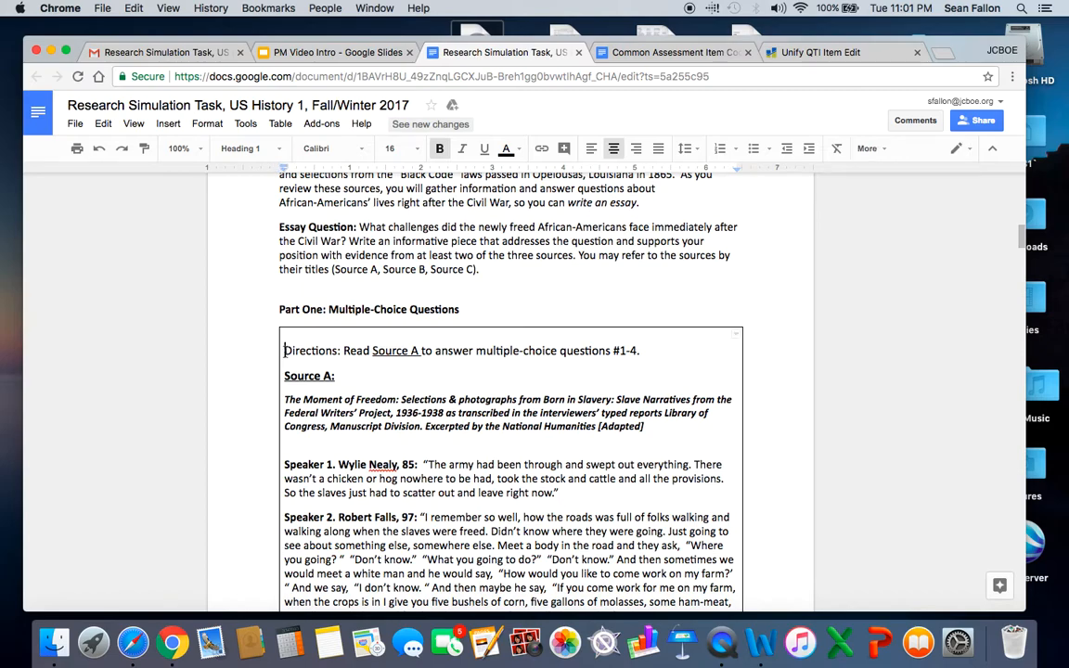
drag(284, 351, 612, 331)
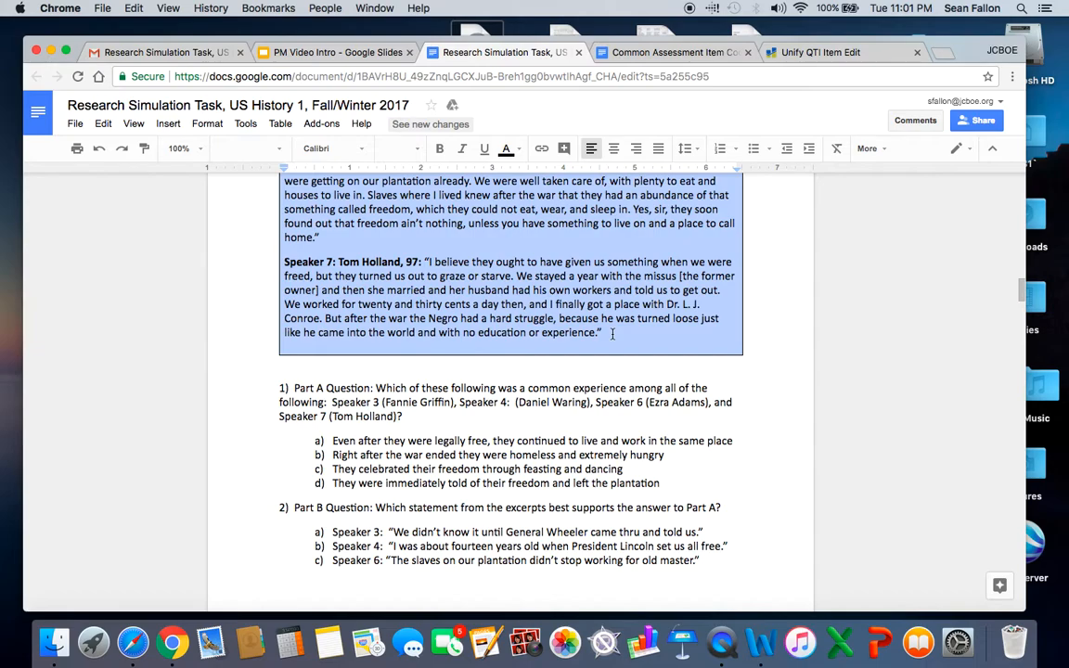
Paste the copied Source A passage into the item's Prompt / Stem and remove the empty line above its directions.
click(812, 53)
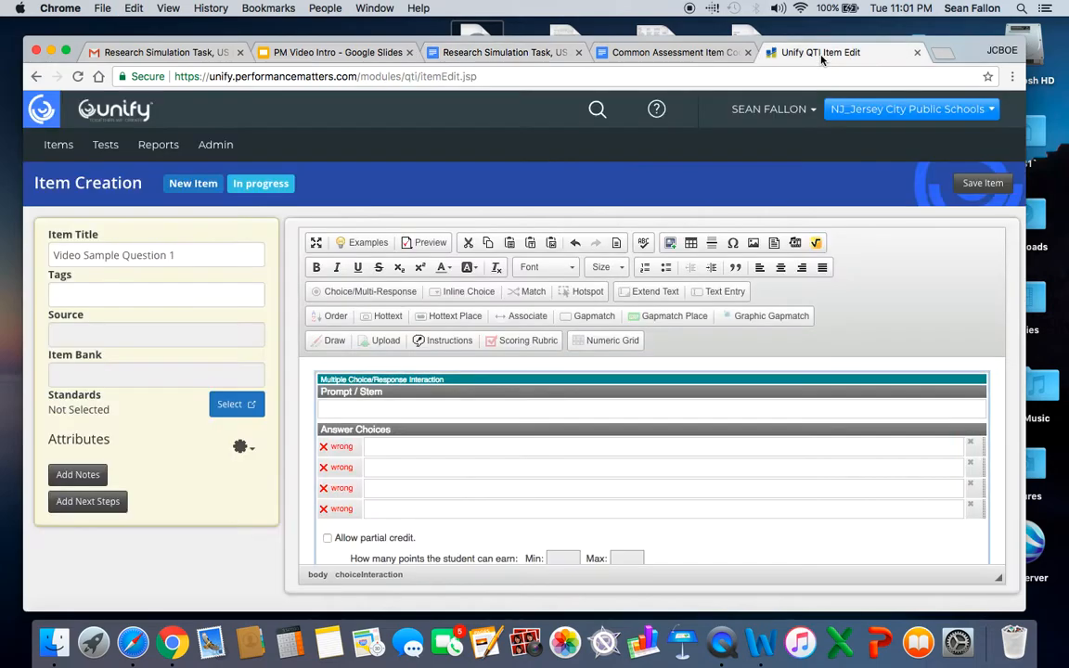
click(384, 410)
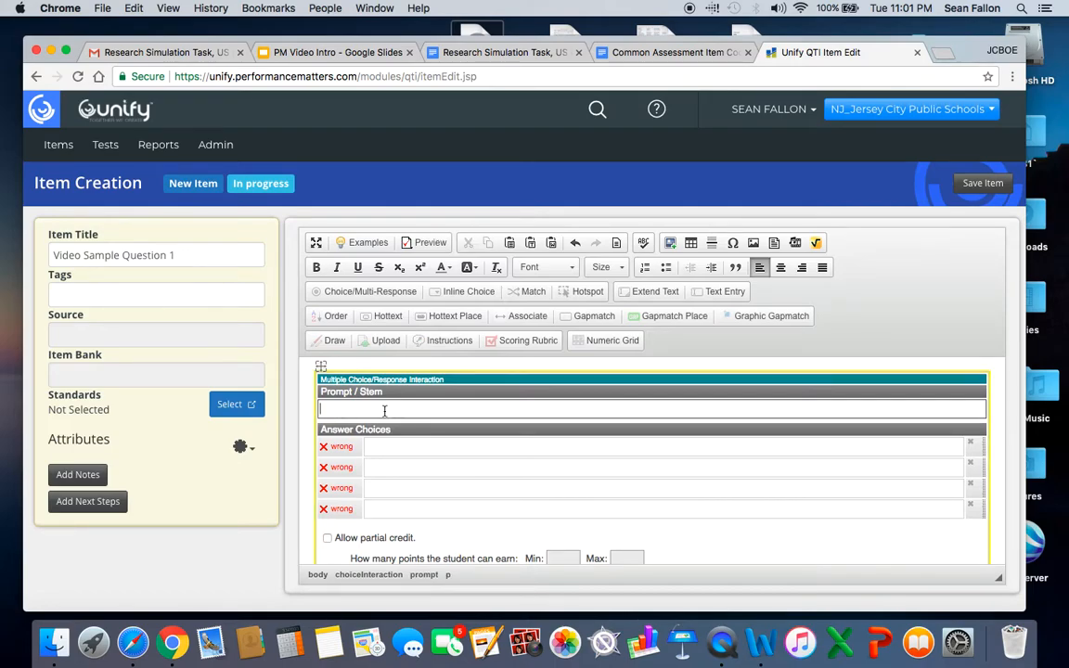
key(super+v)
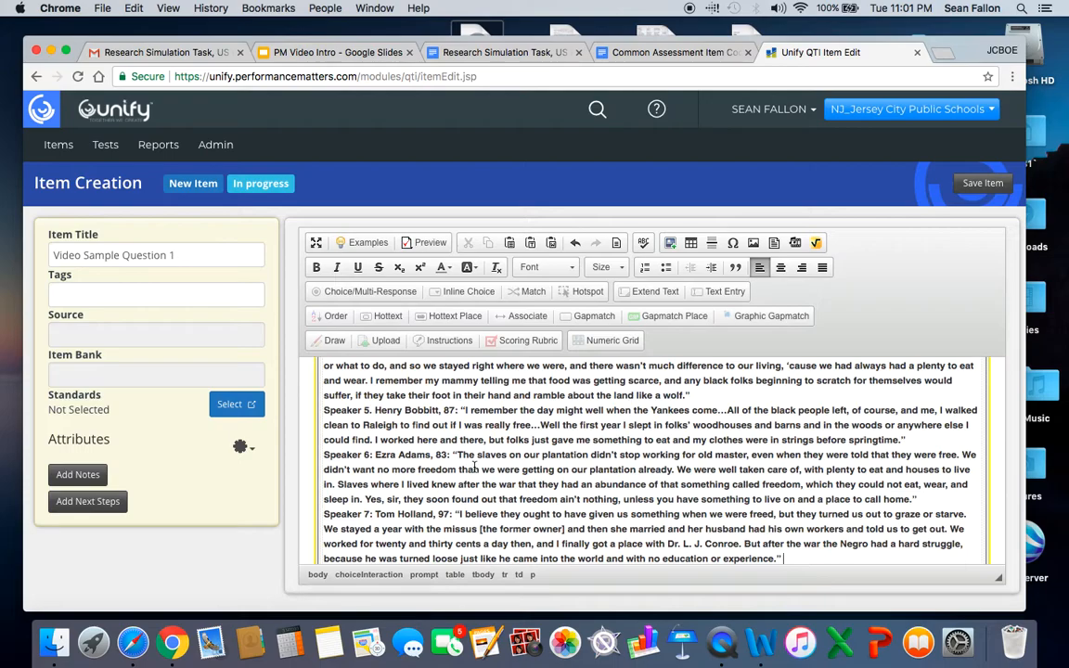
scroll(443, 465, up, 10)
scroll(443, 467, up, 5)
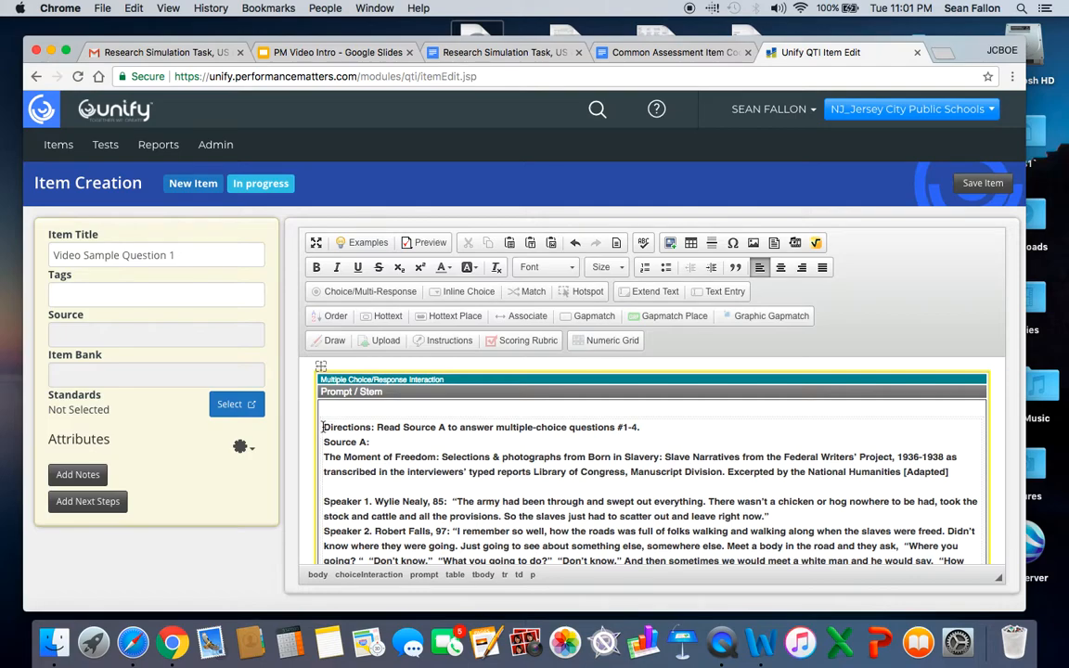
key(BackSpace)
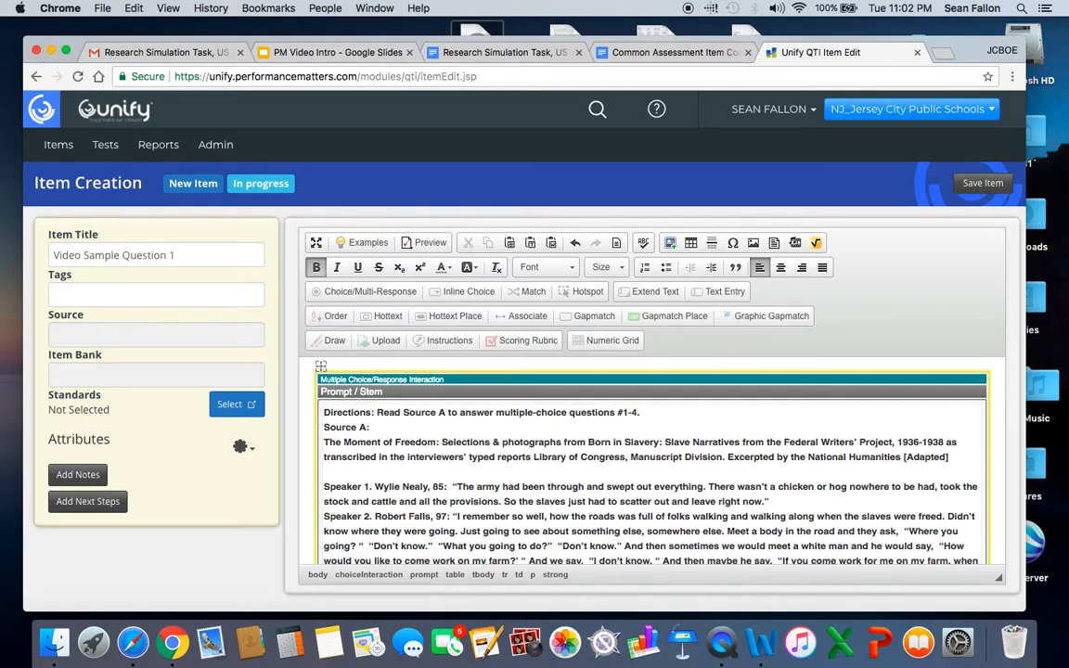
Insert a blank line before the "Source A:" heading and another before Speaker 2's statement in the prompt.
click(324, 427)
key(Return)
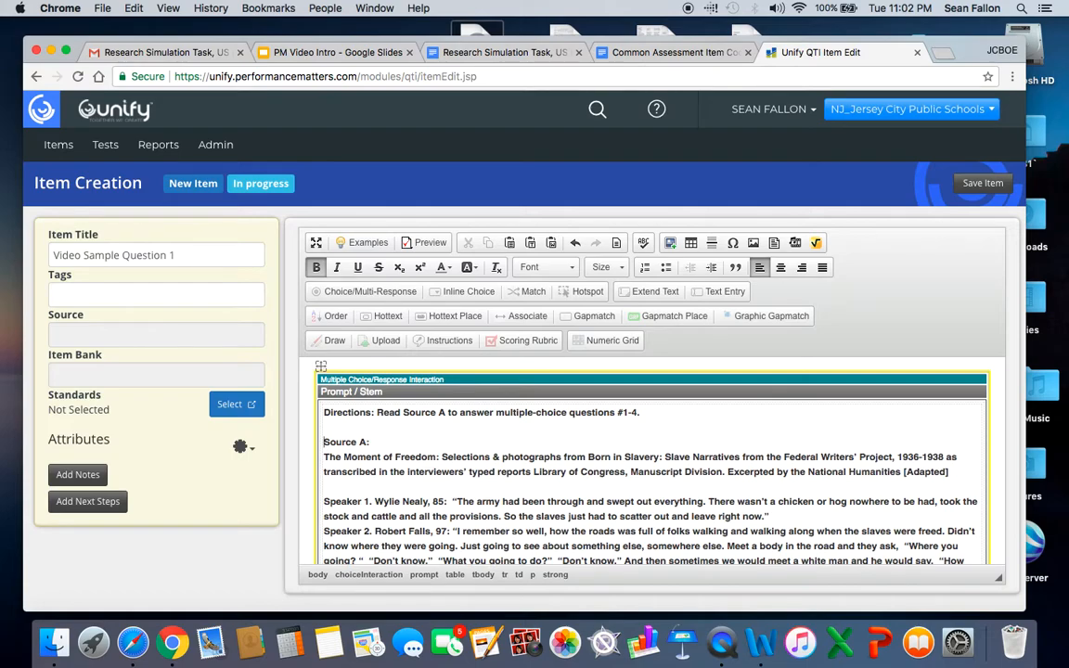
scroll(390, 456, down, 3)
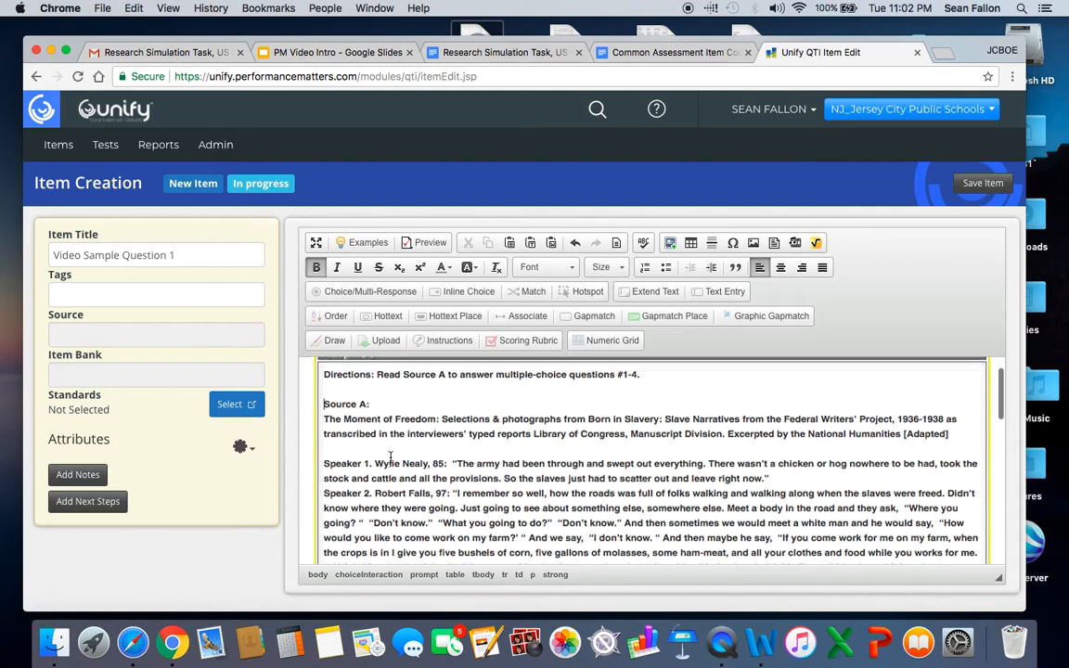
click(324, 457)
key(Return)
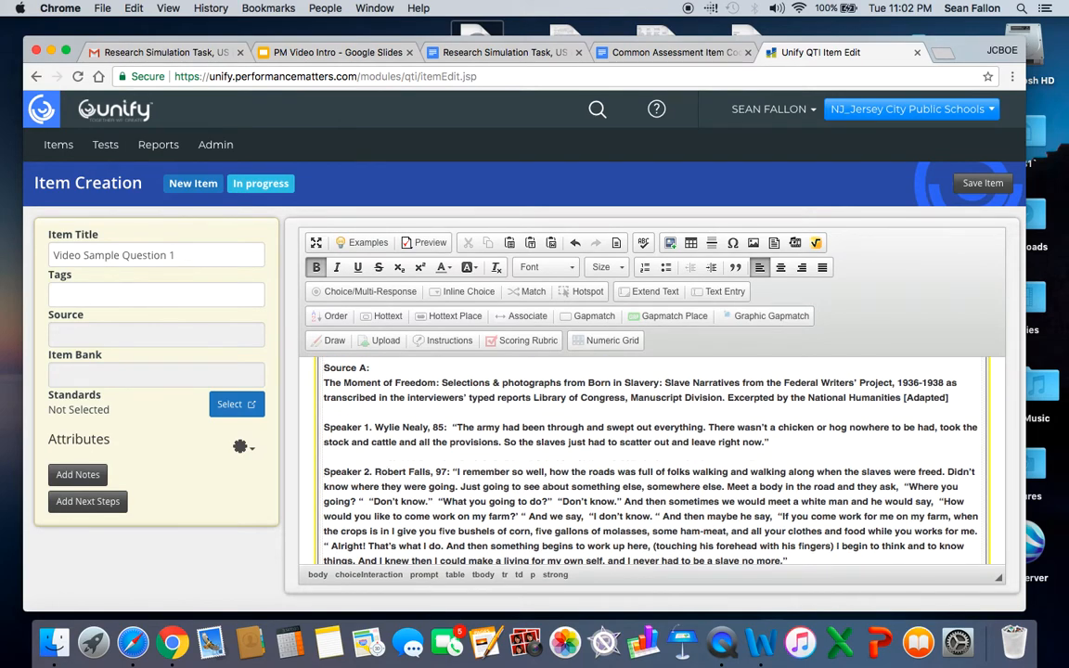
Insert a blank line before each of the statements by Speakers 3, 4, 5 and 6 in the prompt.
scroll(641, 454, down, 3)
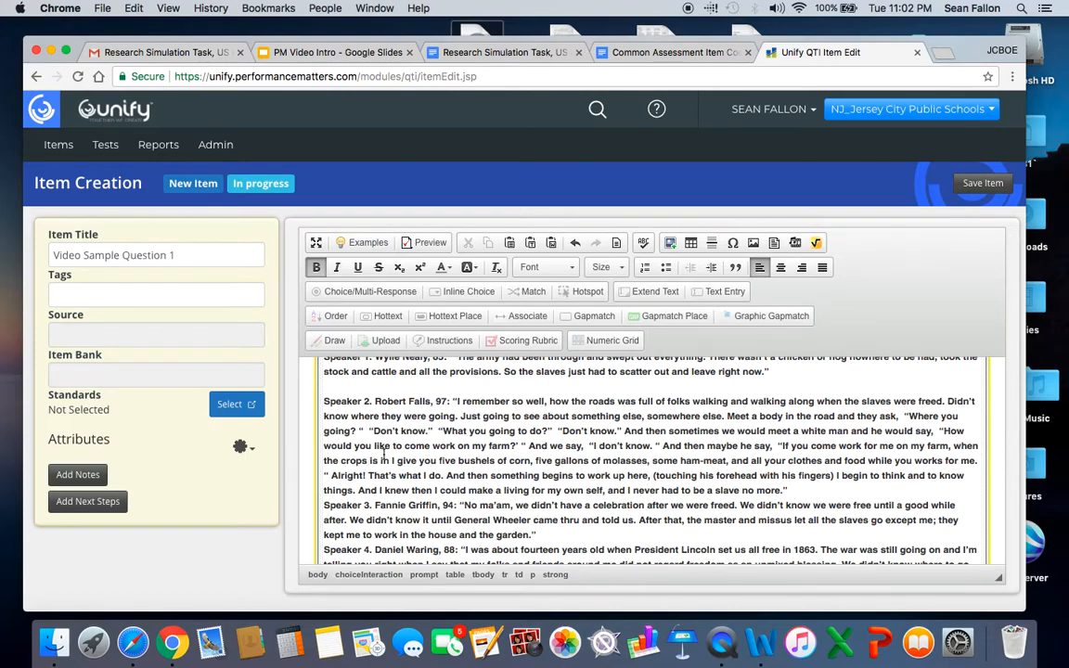
click(324, 506)
key(Return)
scroll(323, 506, down, 2)
click(324, 504)
key(Return)
scroll(372, 502, down, 1)
scroll(372, 503, down, 4)
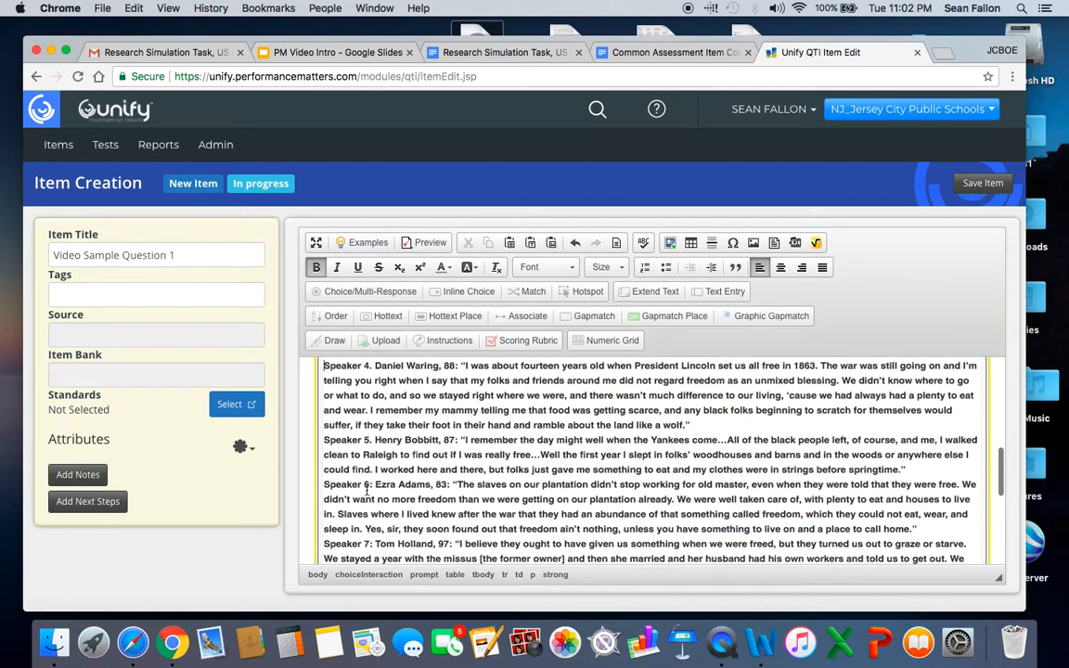
click(324, 440)
key(Return)
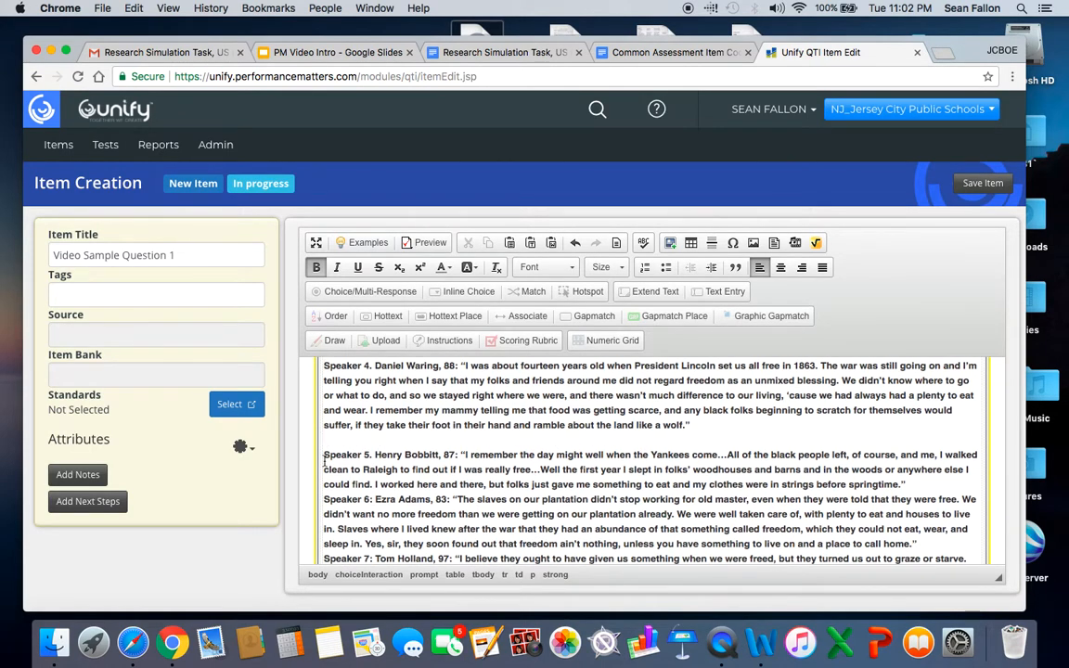
click(324, 502)
key(Return)
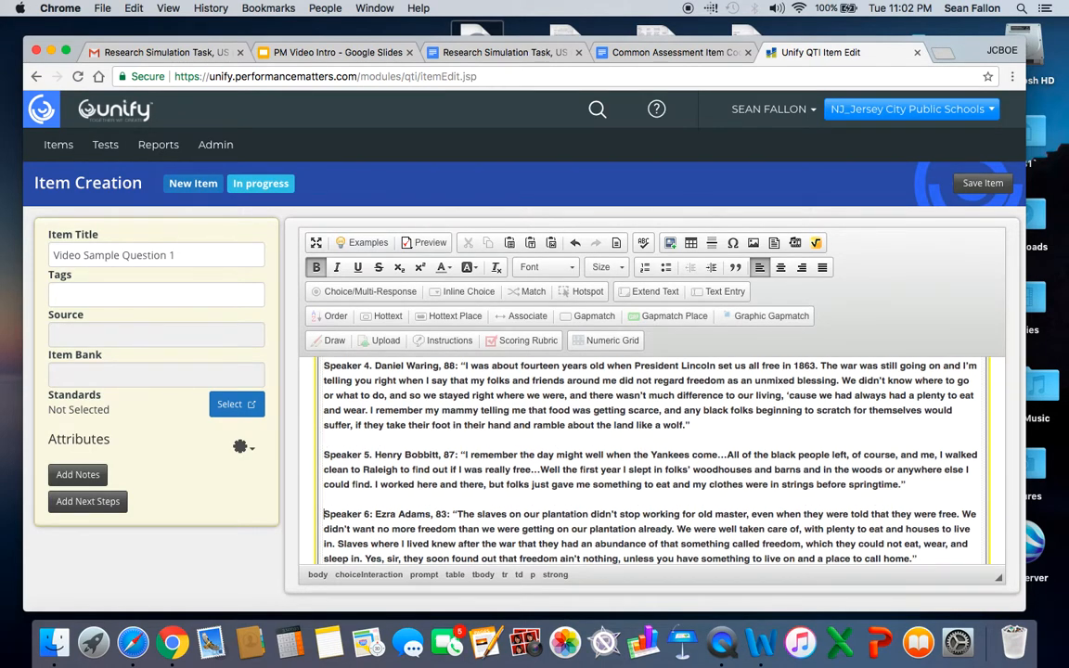
Add empty space below Speaker 7's statement at the end of the prompt.
scroll(413, 487, down, 3)
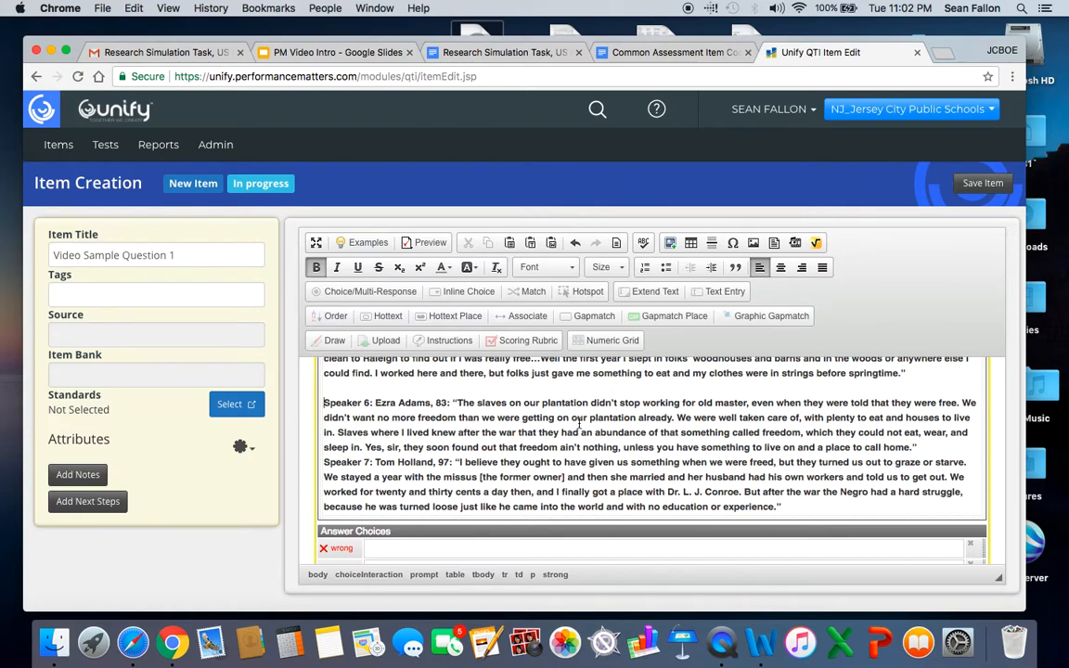
click(807, 507)
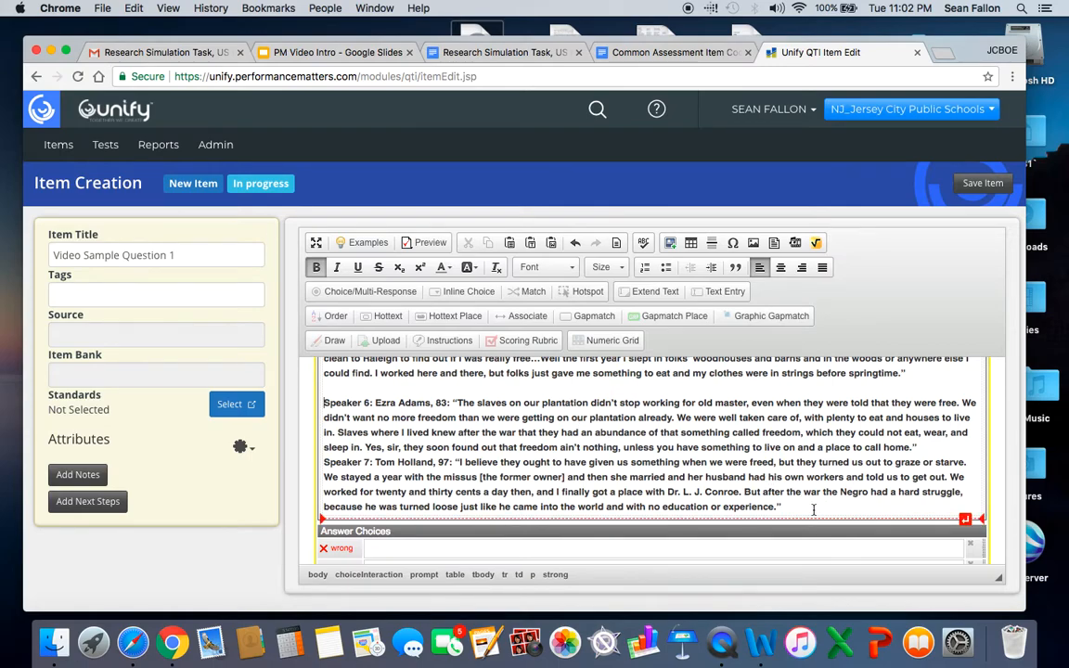
key(Return)
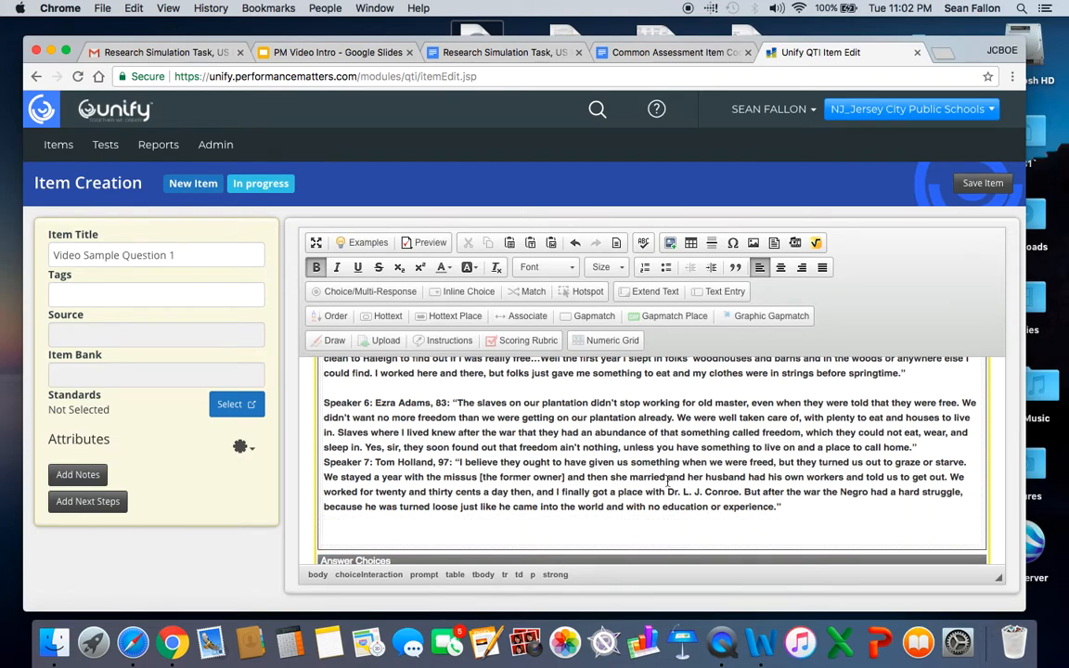
Copy the Part A question text from the Research Simulation Task document and paste it below the passage in the item's prompt.
click(502, 54)
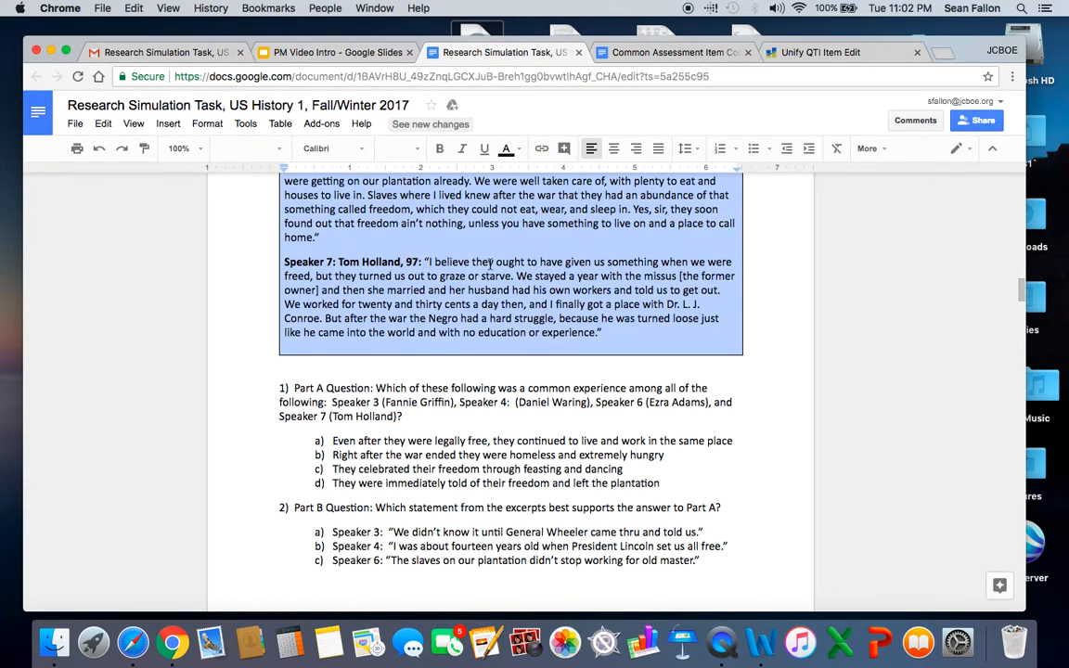
scroll(491, 264, down, 3)
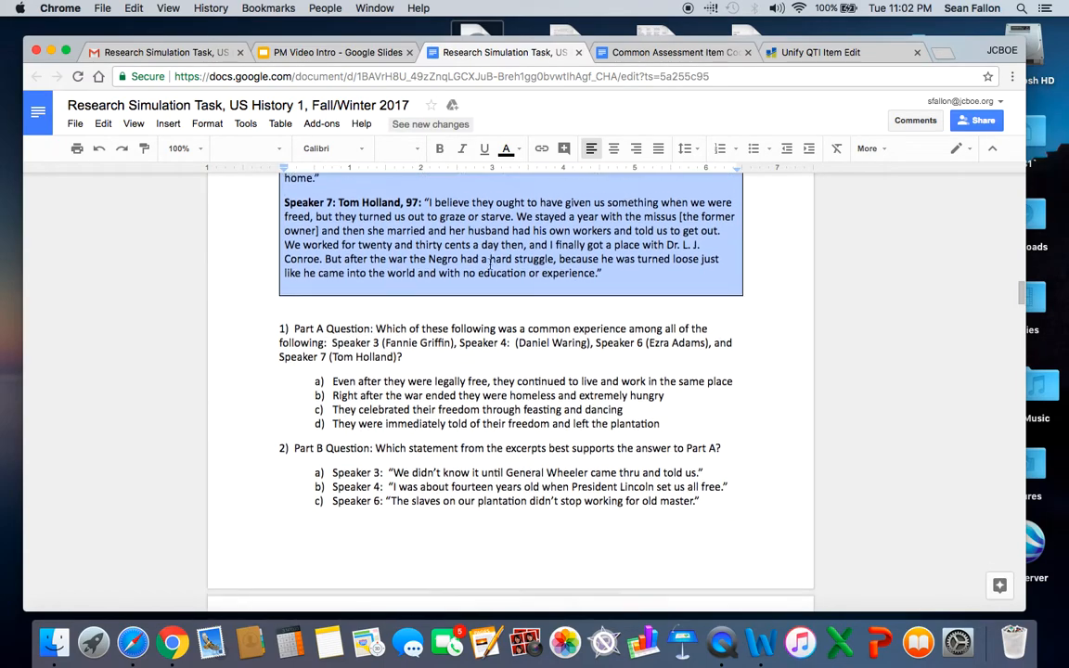
drag(296, 299, 414, 327)
key(cmd+c)
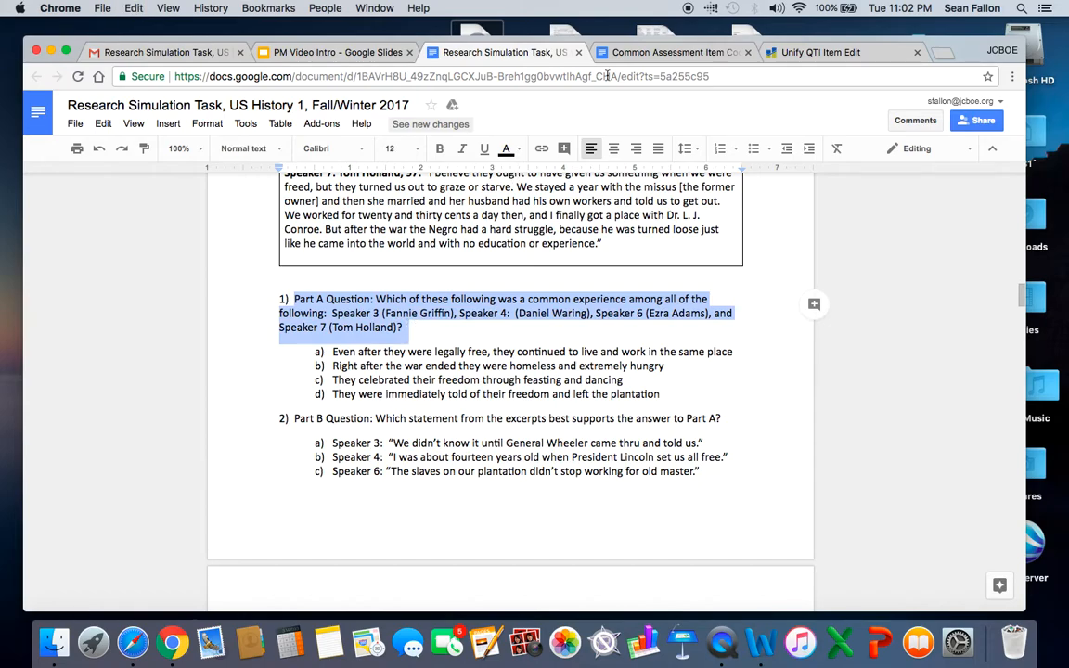
click(747, 49)
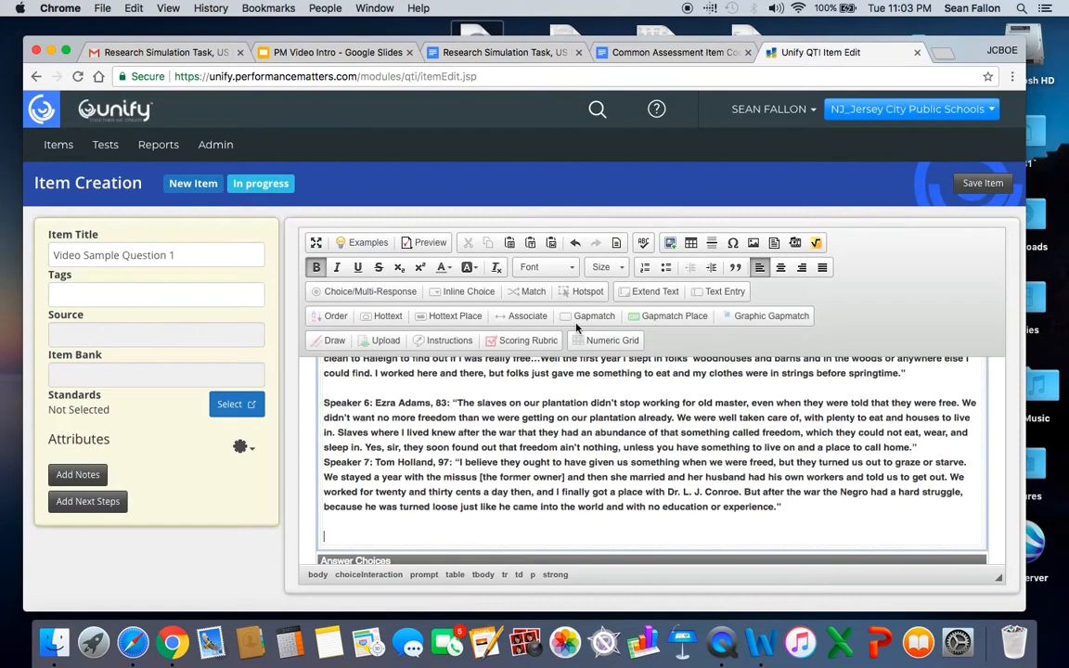
click(338, 539)
key(cmd+v)
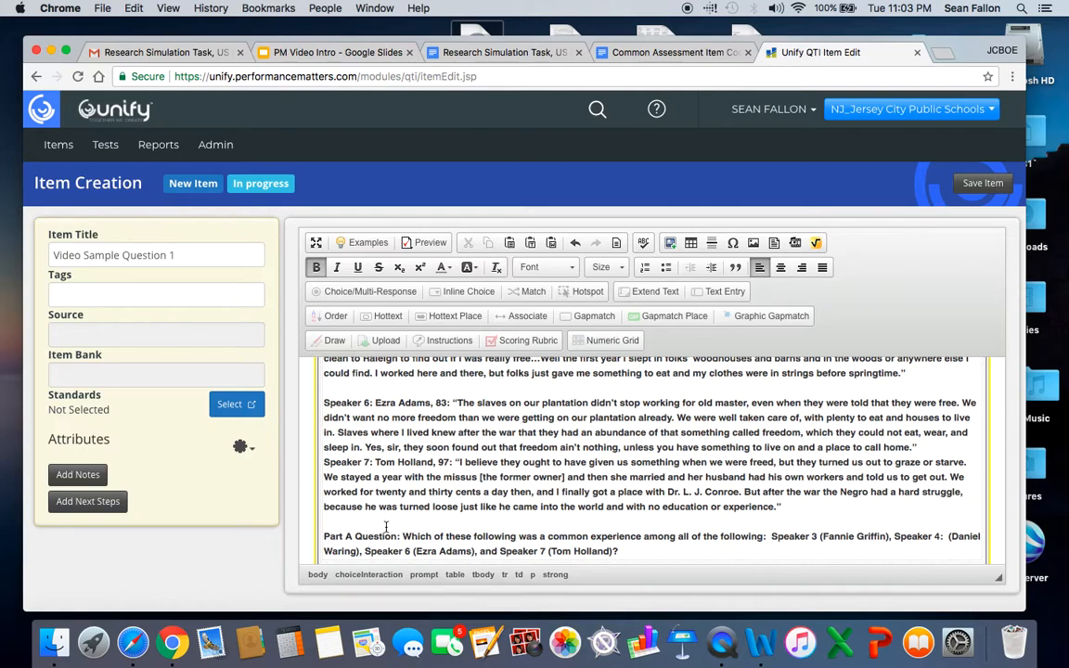
Number the Part A question in the prompt by adding "1." in front of it.
scroll(387, 528, down, 2)
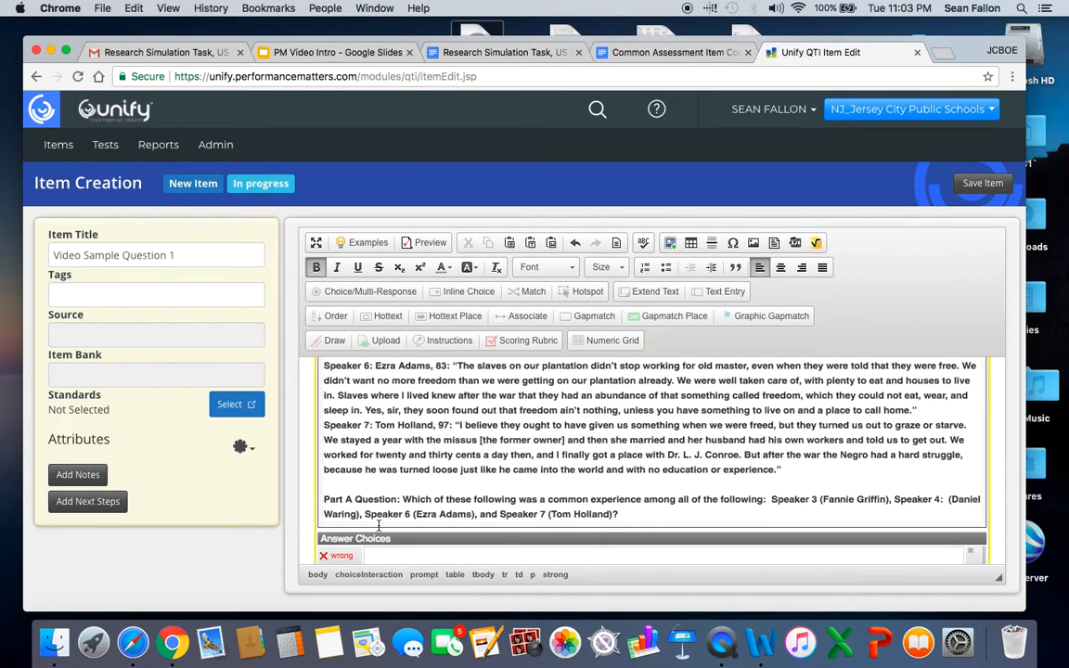
scroll(375, 518, down, 1)
click(324, 478)
text(1.)
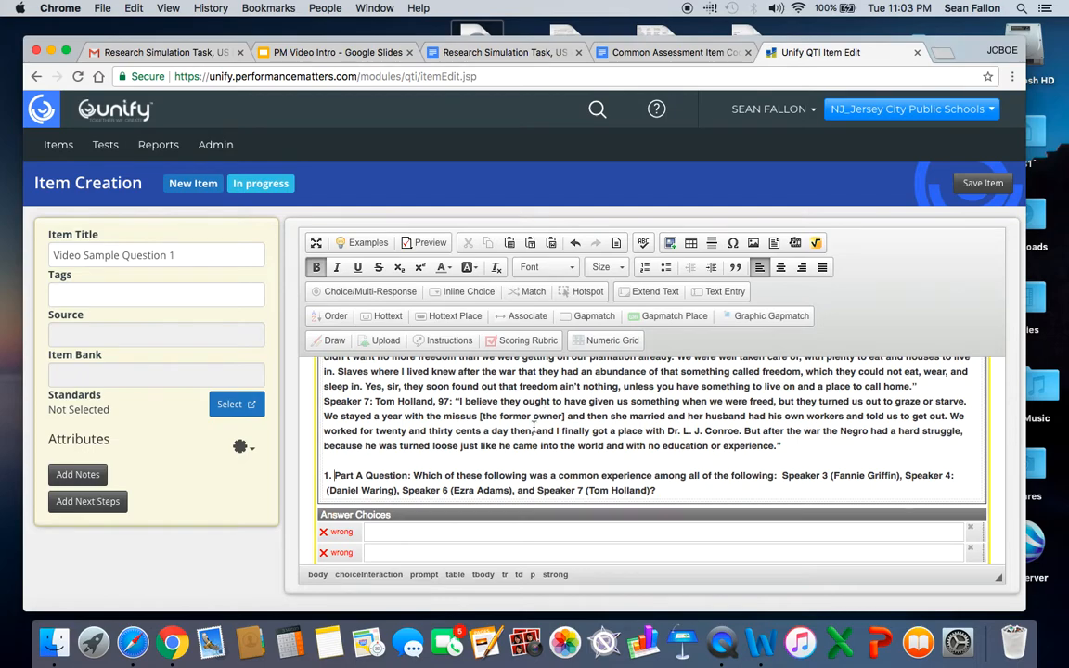
Copy option a, "Even after they were legally free, they continued to live and work in the same place", into the first answer choice.
scroll(496, 477, down, 3)
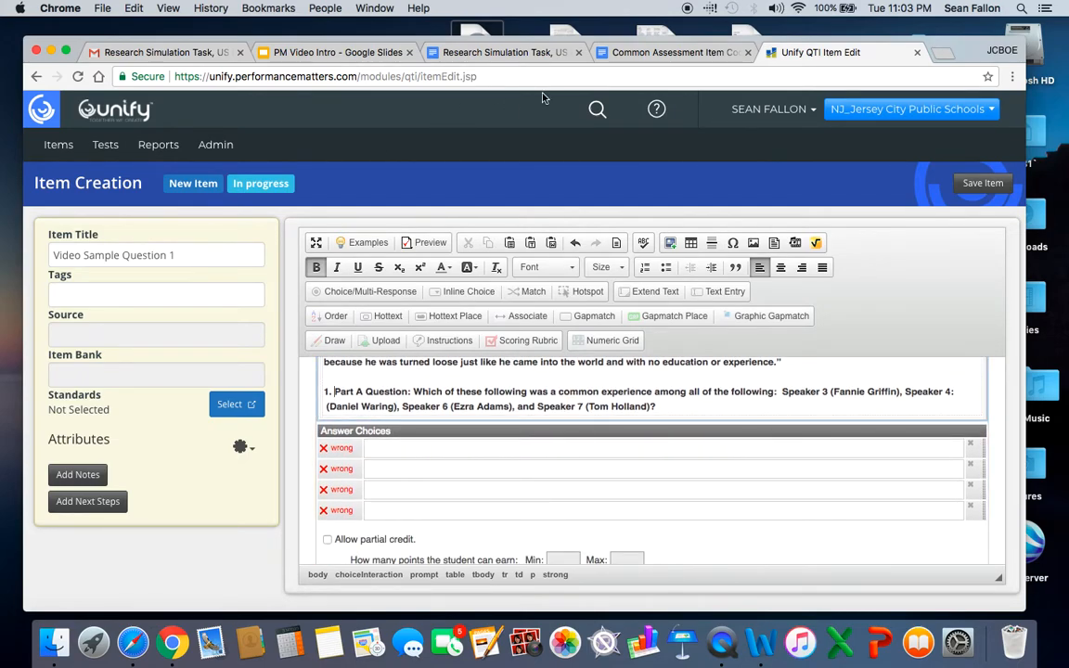
click(495, 54)
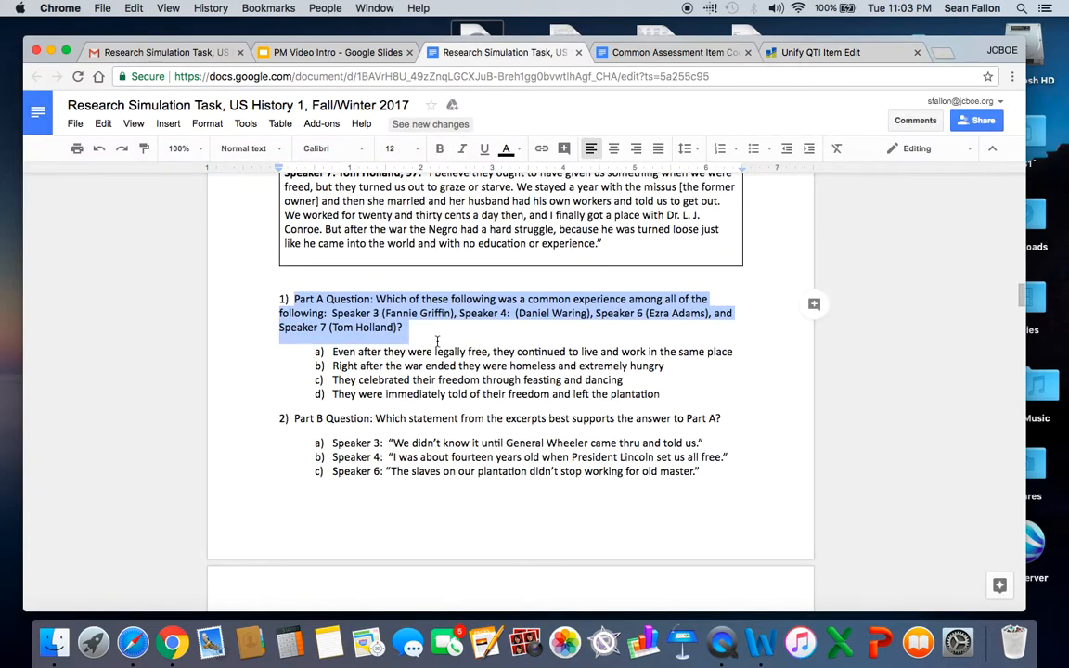
drag(332, 352, 739, 346)
key(super+c)
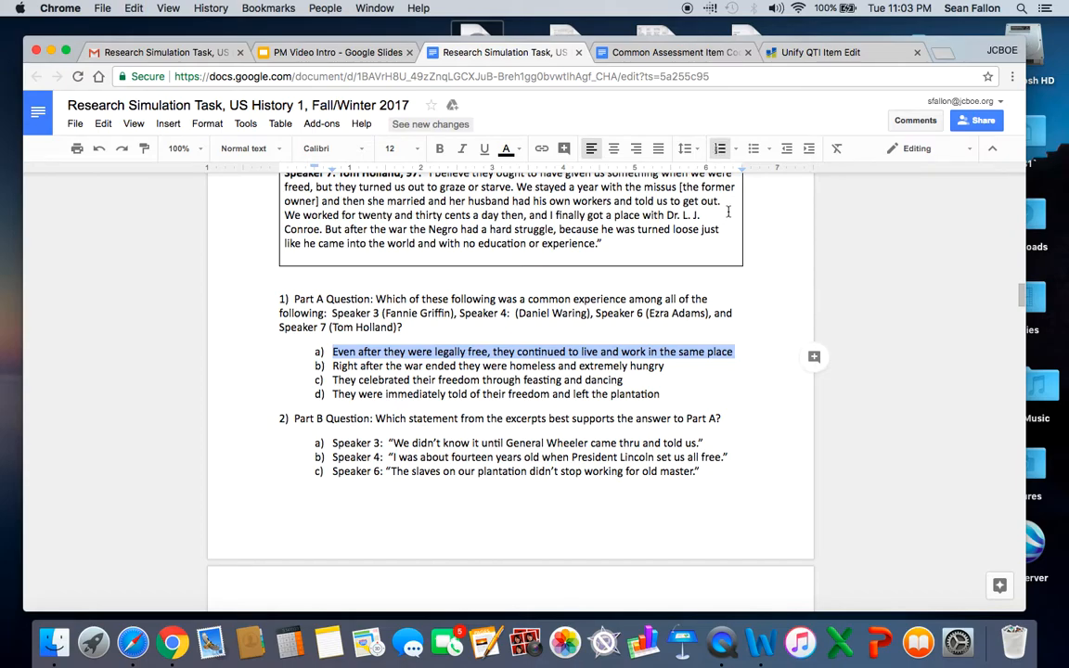
click(804, 56)
click(400, 449)
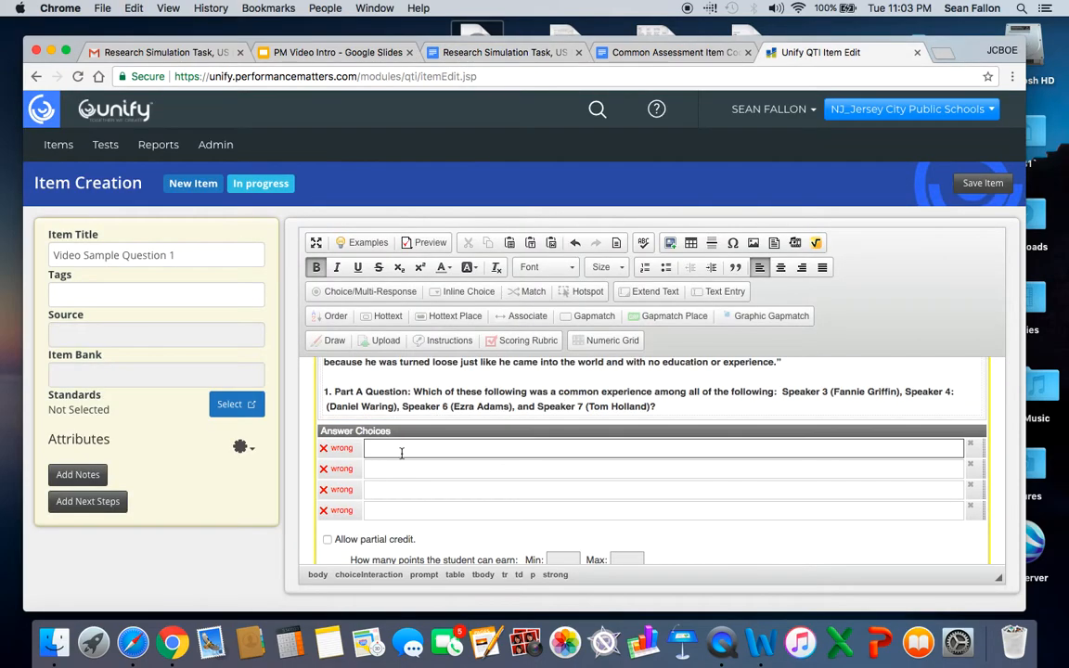
key(super+v)
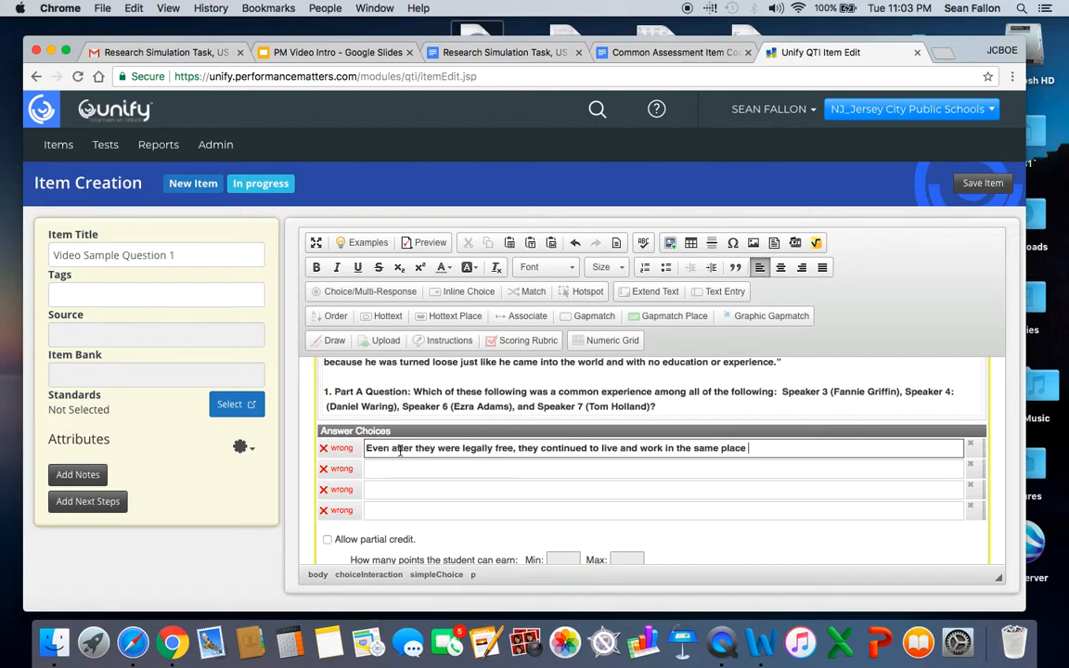
Copy option b, "Right after the war ended they were homeless and extremely hungry", from the document into the second answer choice.
click(504, 60)
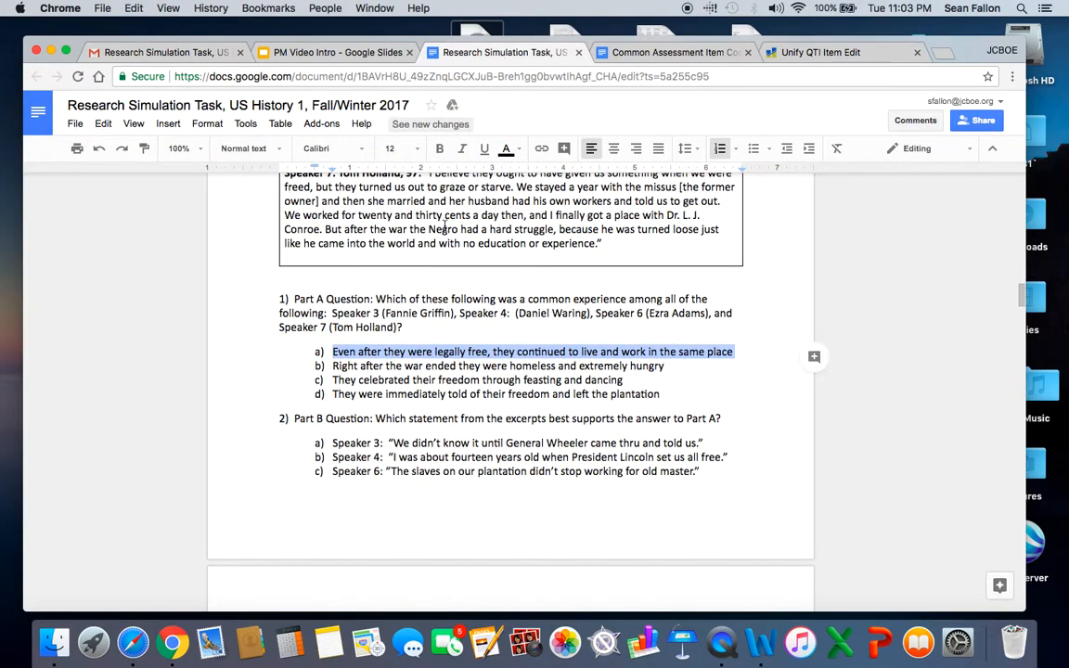
click(334, 365)
drag(334, 365, 668, 366)
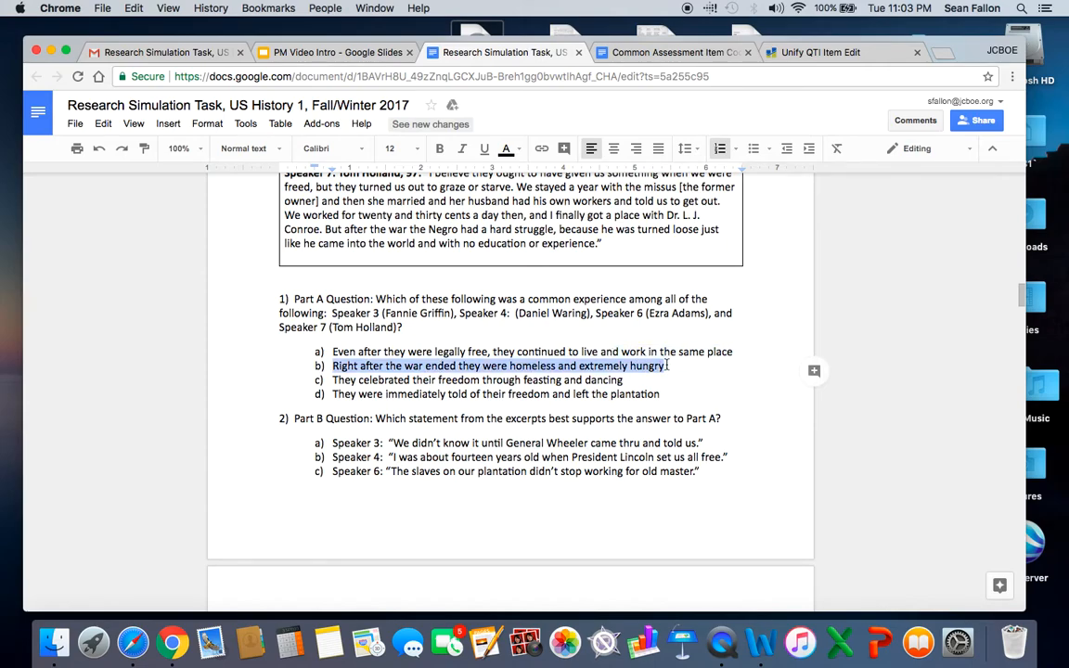
key(super+c)
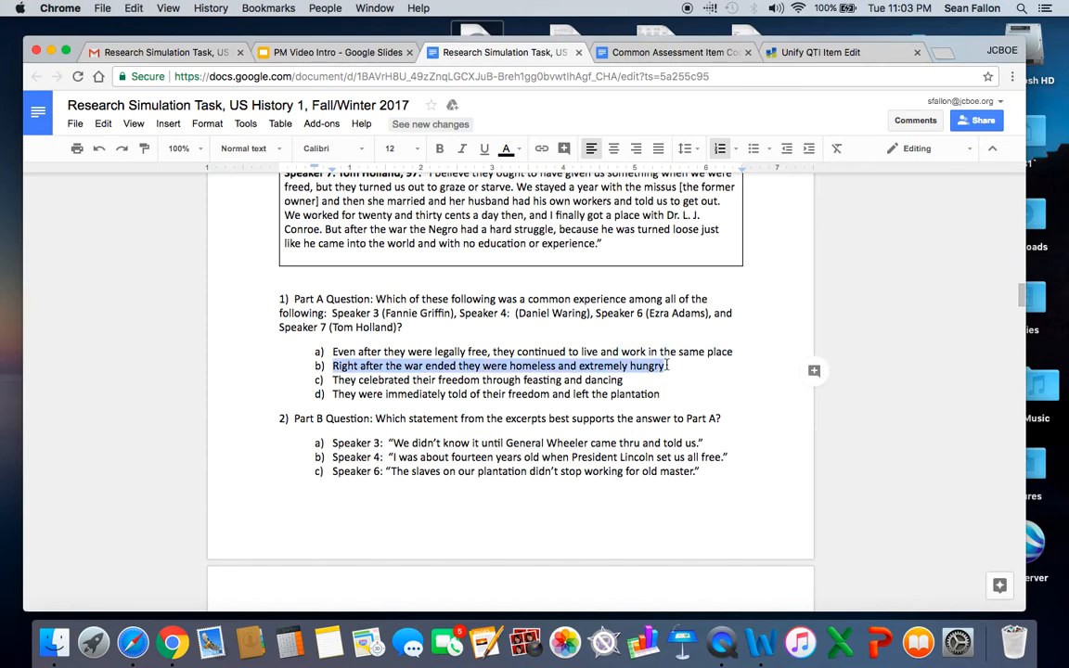
click(816, 53)
click(416, 469)
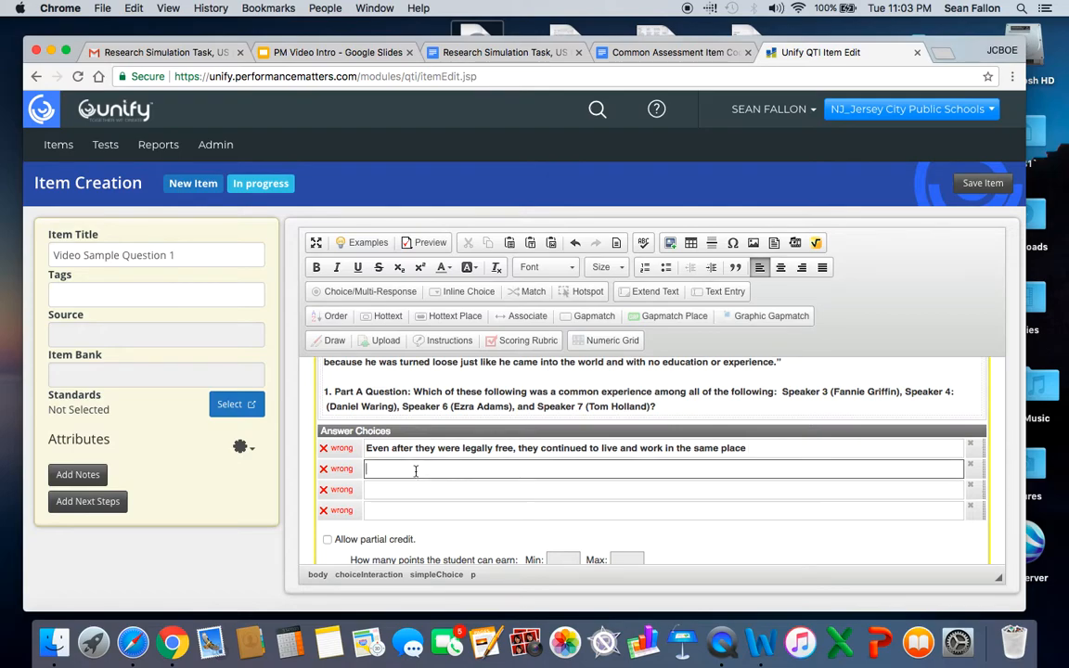
key(super+v)
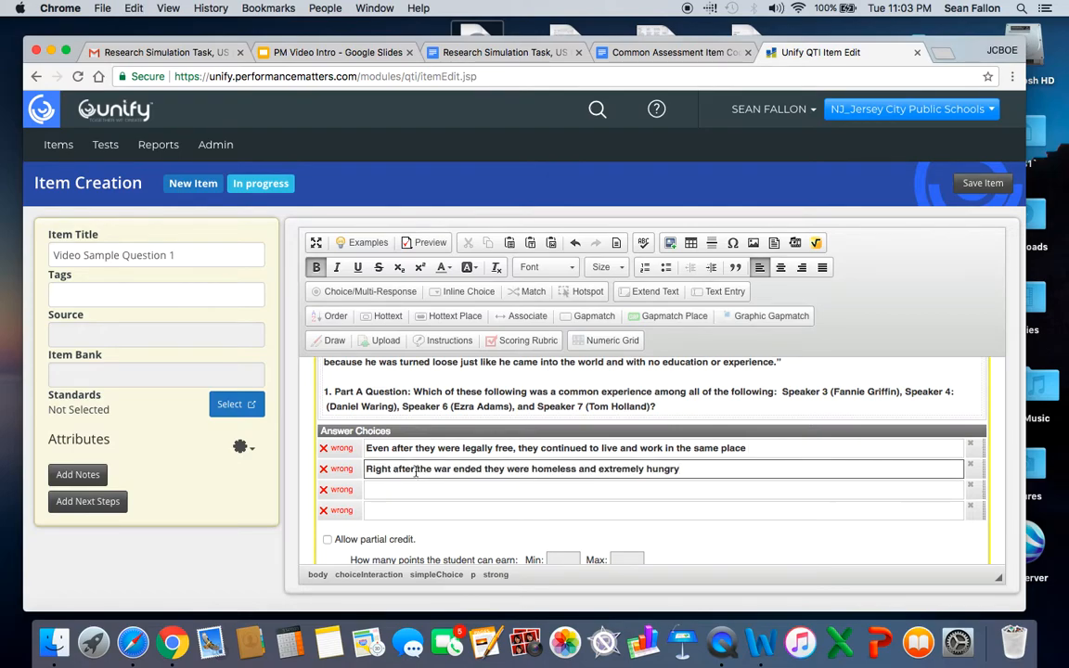
Copy option c, "They celebrated their freedom through feasting and dancing", from the document into the third answer choice.
click(500, 56)
click(333, 381)
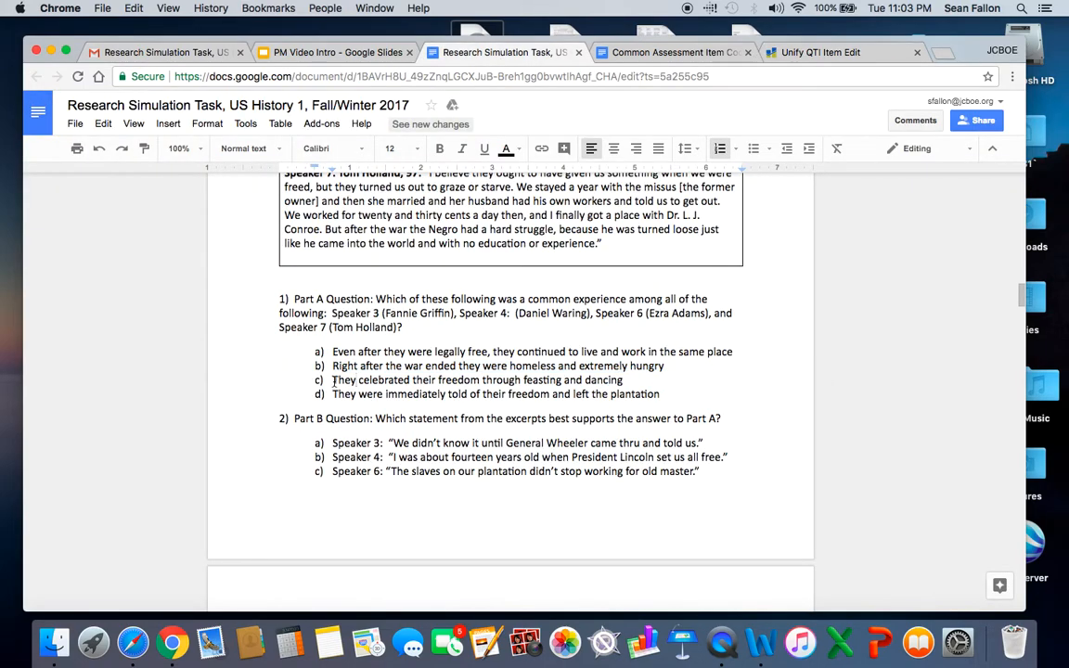
drag(333, 381, 635, 382)
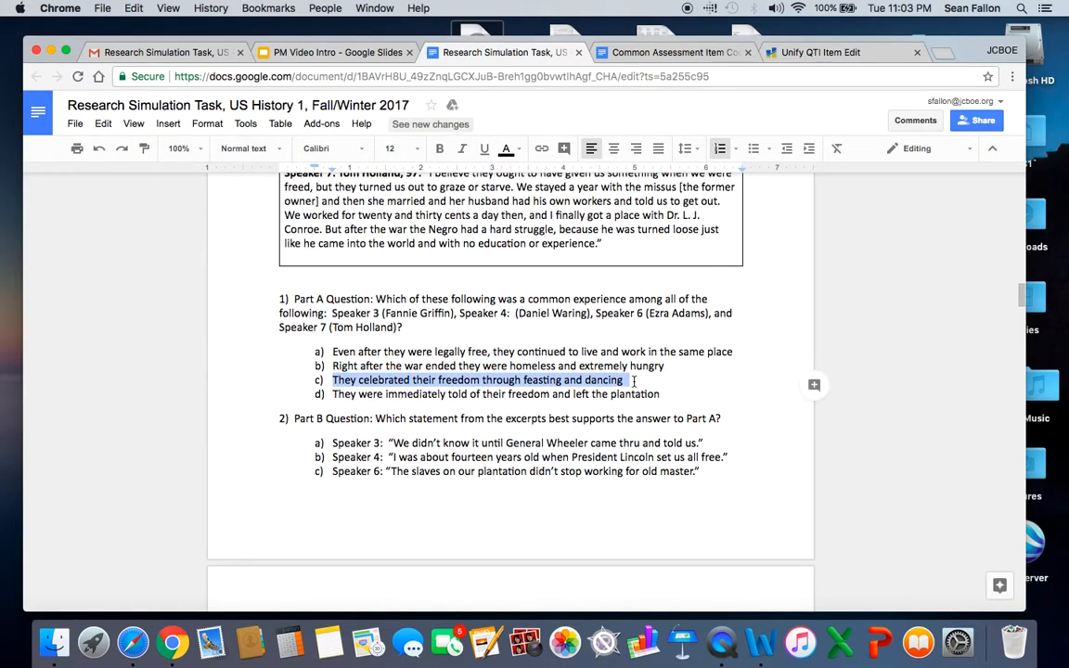
key(super+c)
click(829, 63)
click(417, 490)
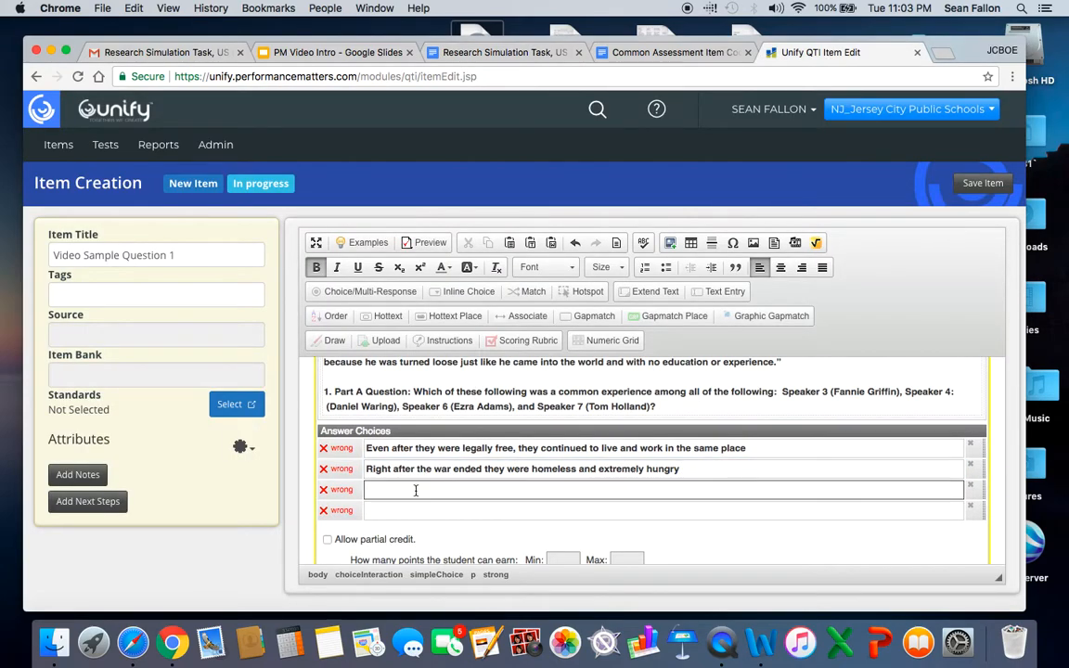
key(super+v)
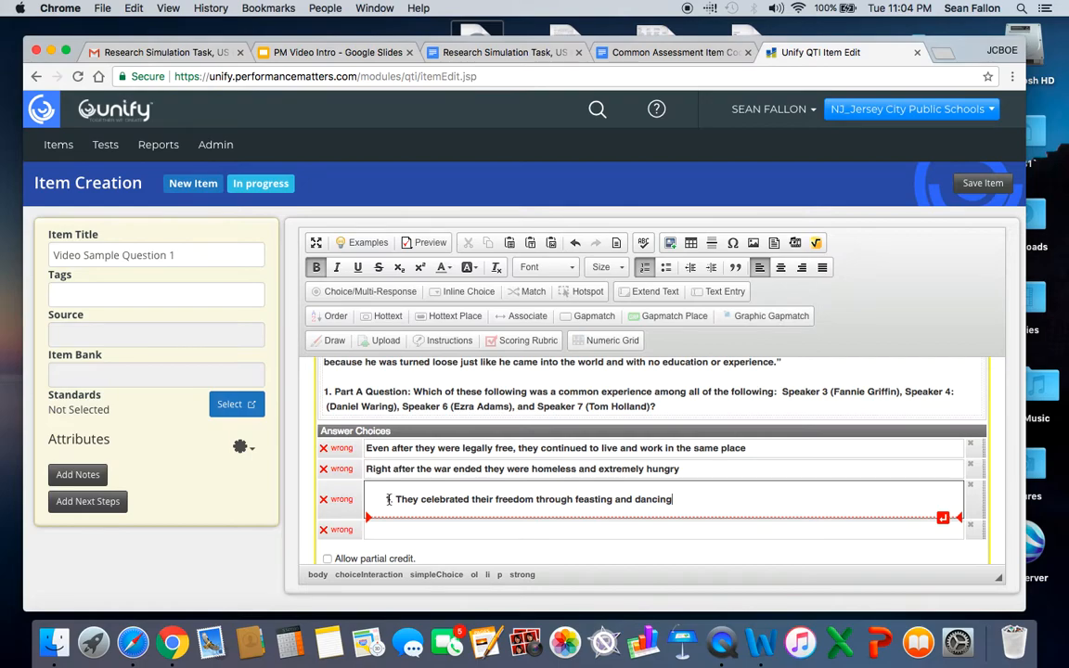
Copy option d, "They were immediately told of their freedom and left the plantation", from the document into the fourth answer choice.
click(506, 54)
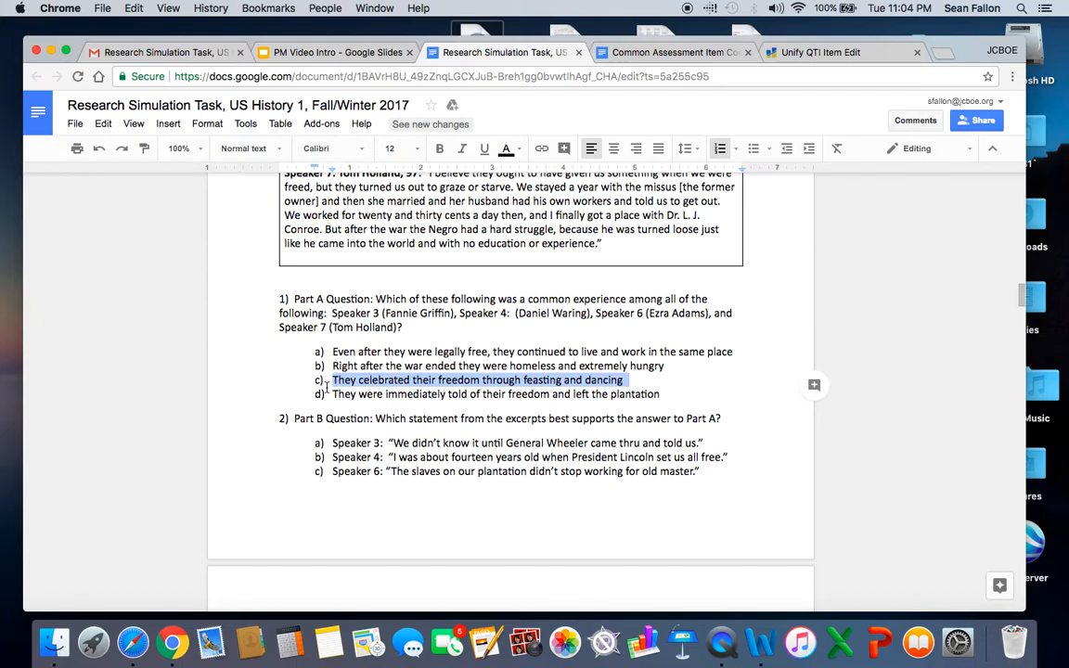
drag(334, 393, 673, 388)
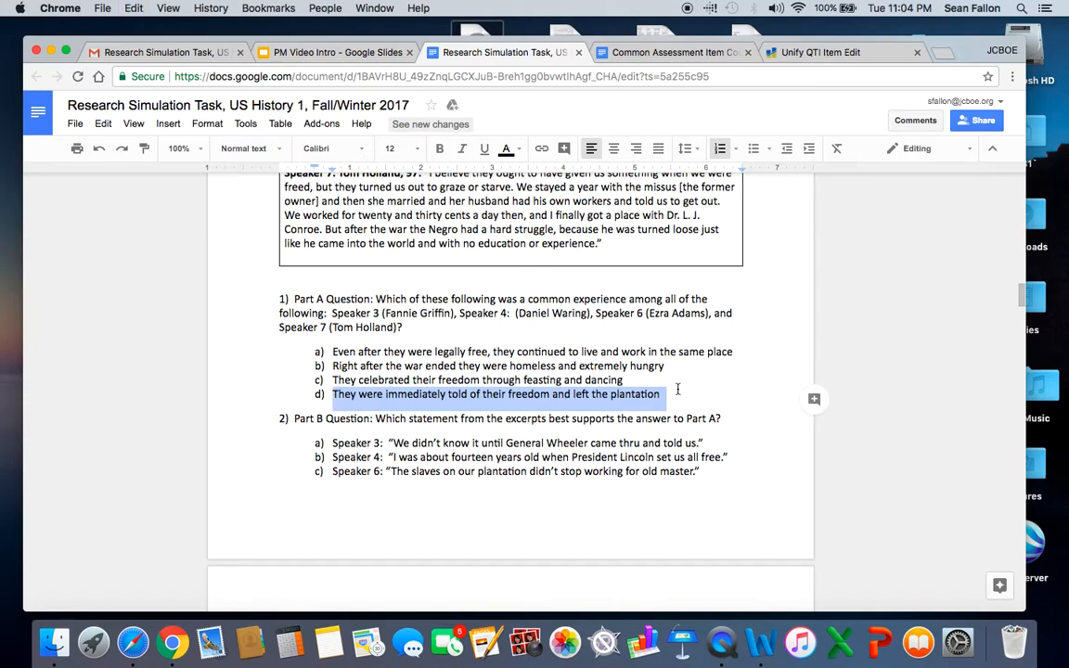
click(784, 52)
click(399, 533)
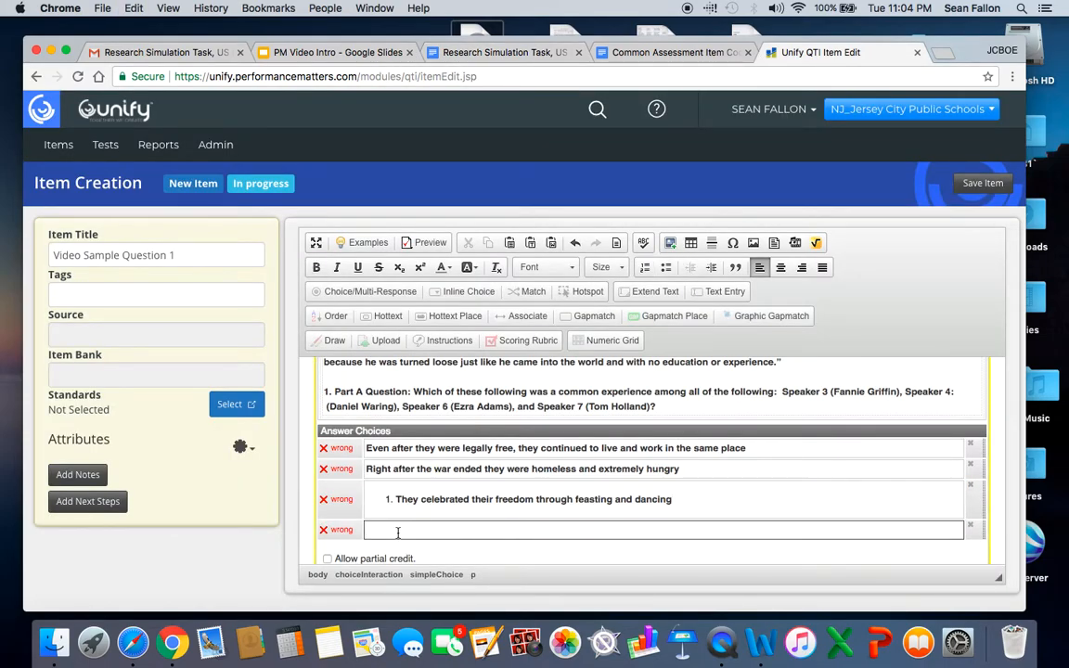
key(super+v)
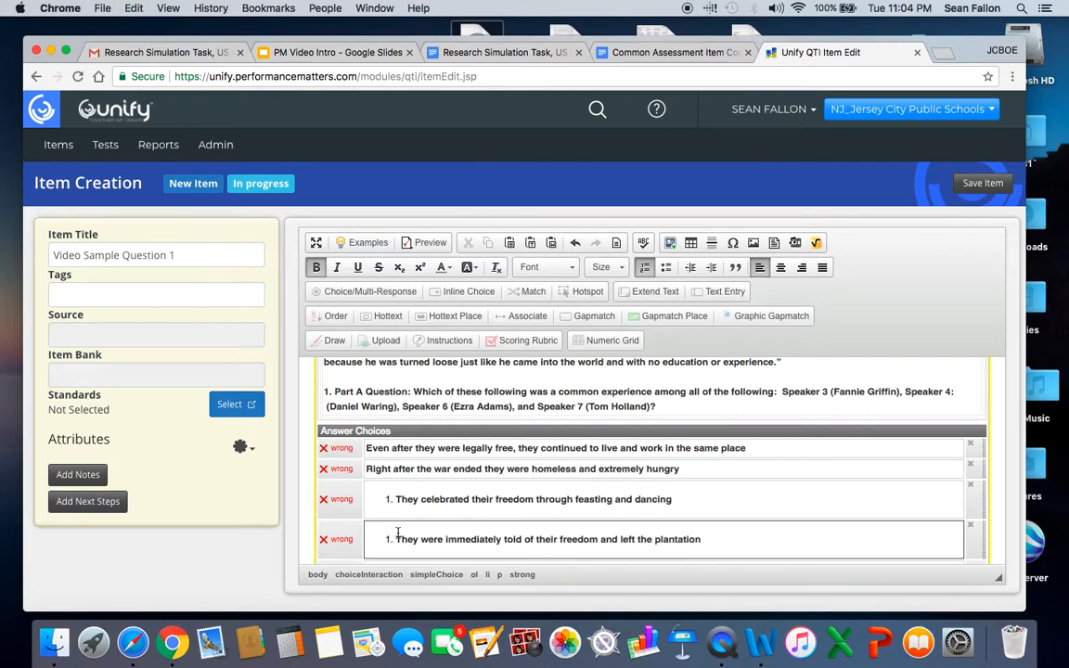
click(395, 499)
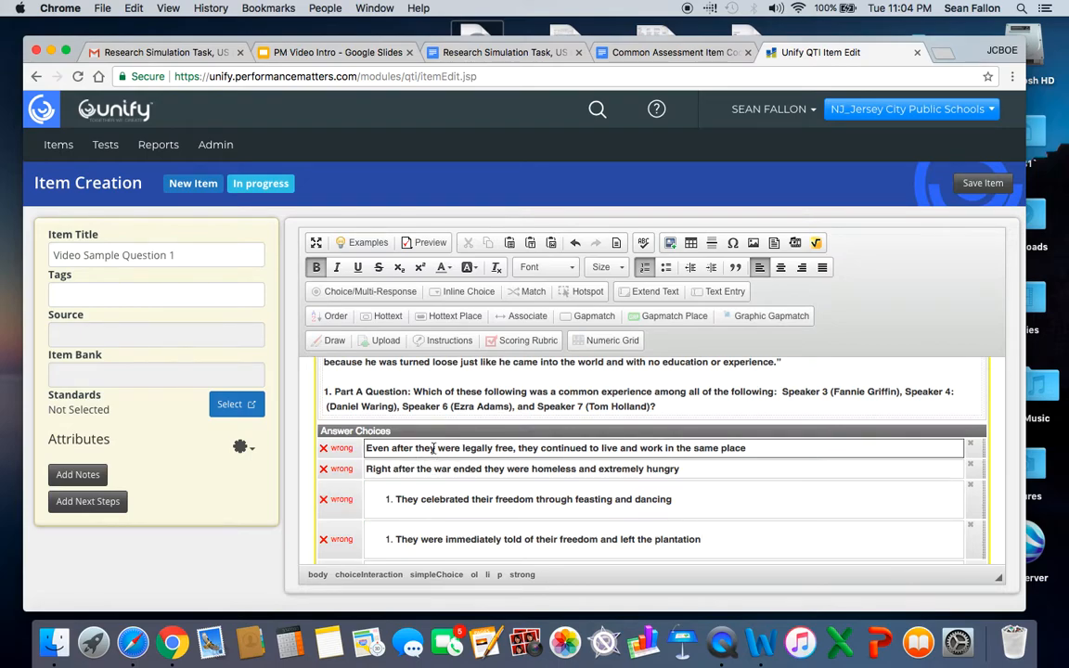
click(492, 52)
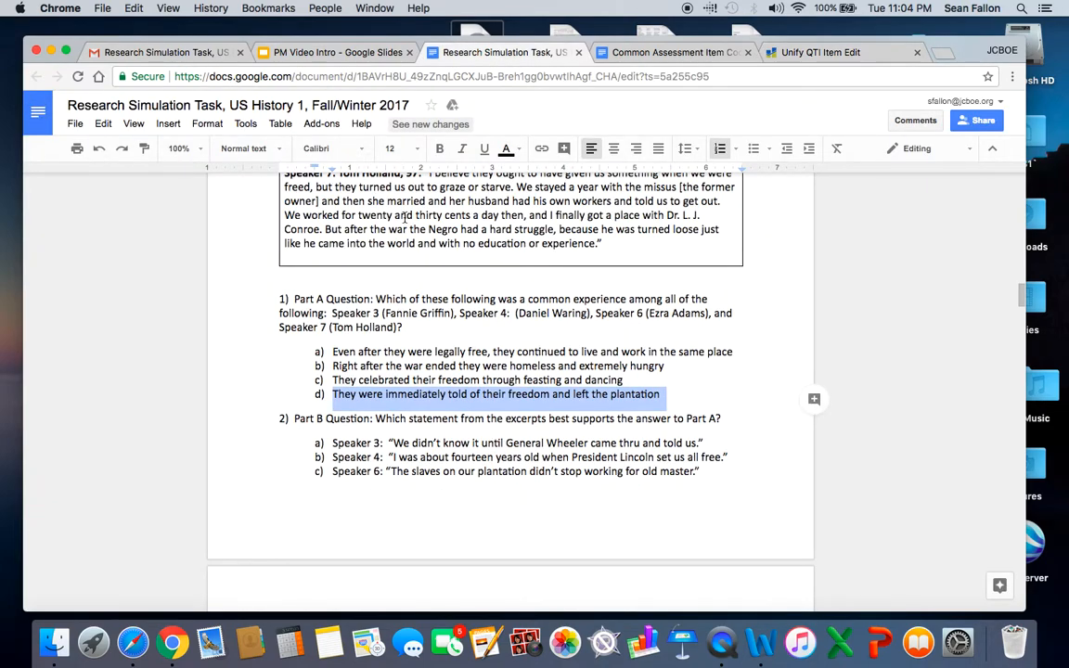
scroll(404, 216, up, 1)
scroll(377, 270, down, 2)
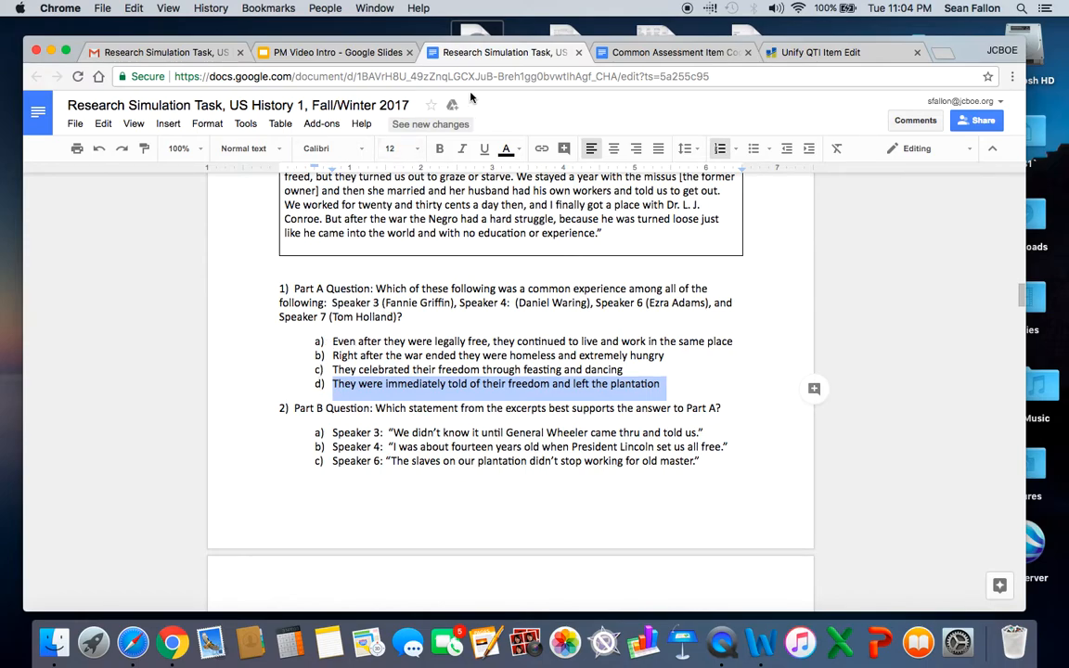
click(784, 52)
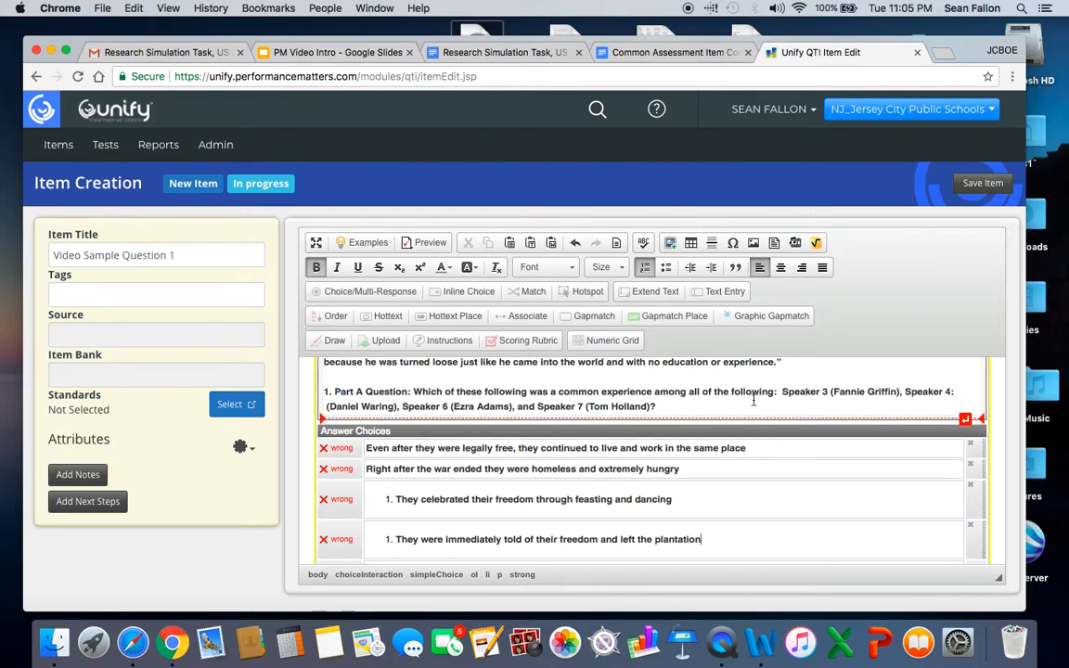
Remove the list numbering and extra space from the third answer choice, "They celebrated their freedom through feasting and dancing".
scroll(734, 417, down, 2)
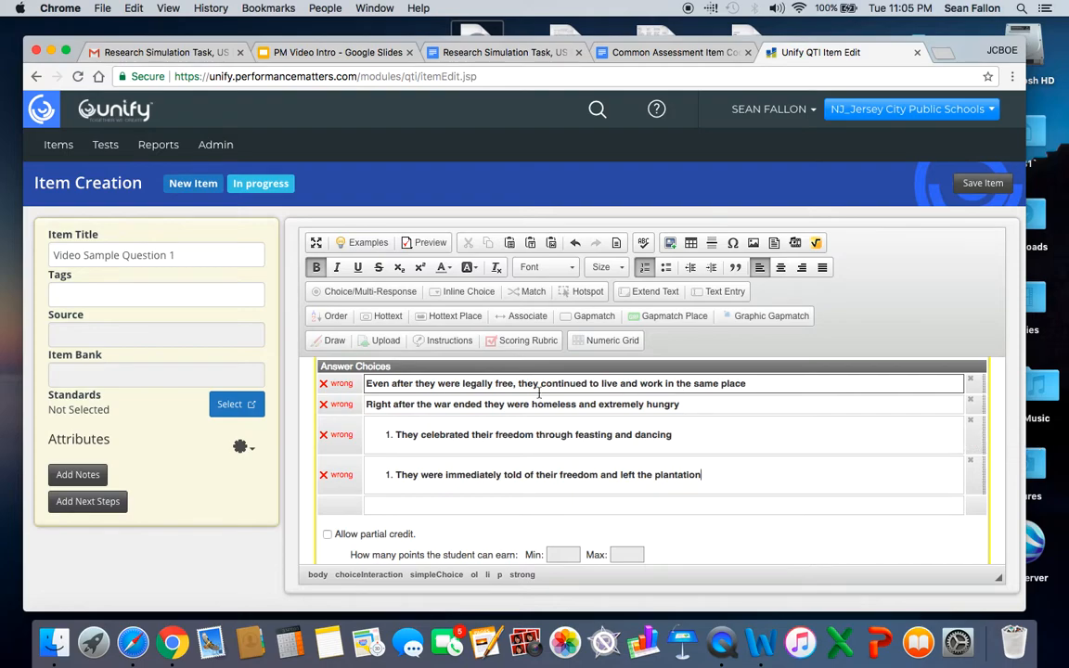
click(457, 387)
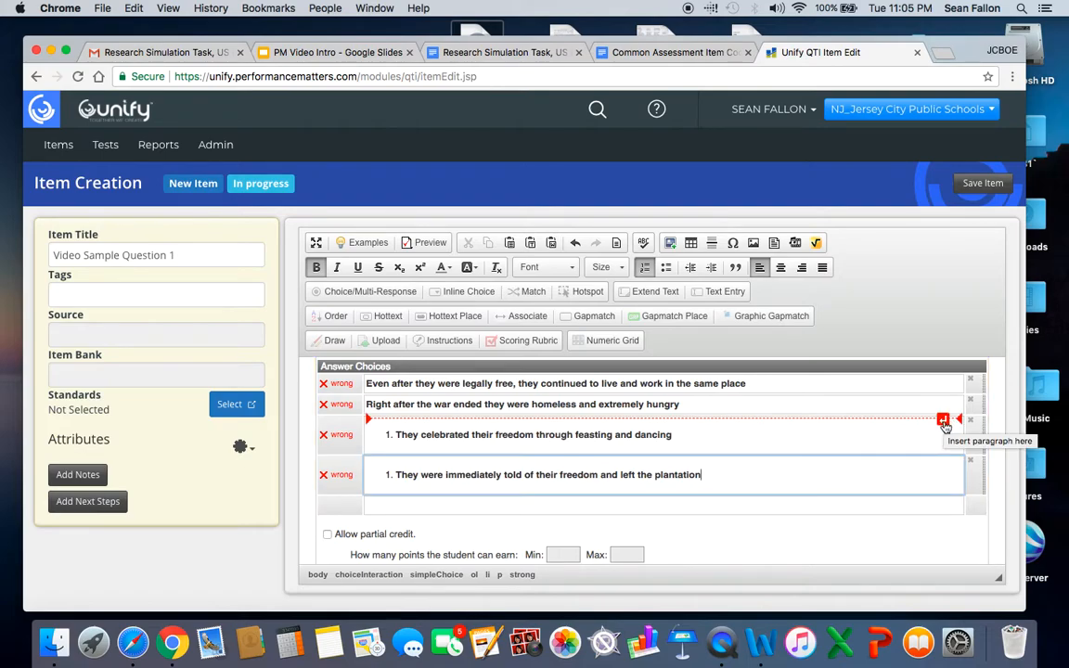
click(943, 421)
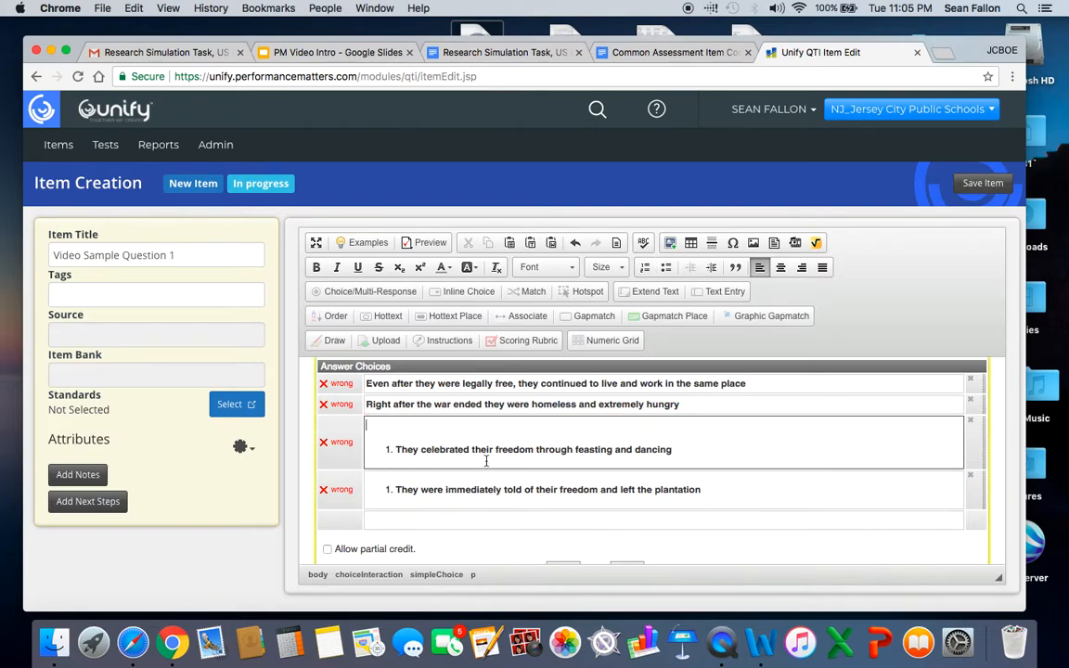
click(396, 450)
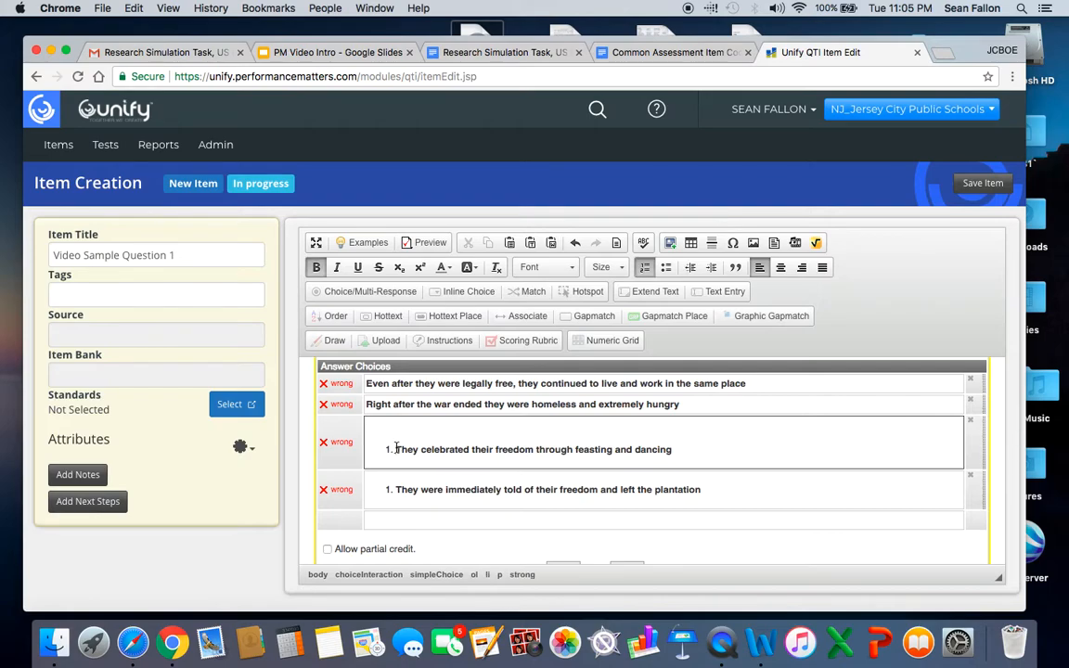
key(BackSpace)
key(BackSpace)
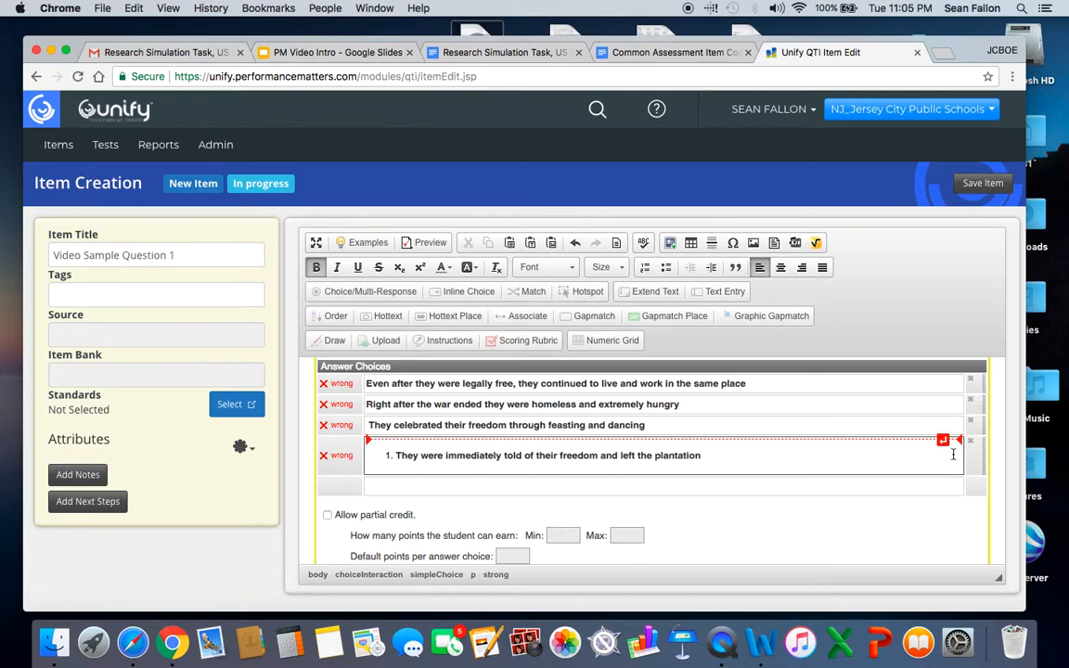
Remove the list numbering and extra space from the fourth answer choice, "They were immediately told of their freedom and left the plantation".
click(943, 442)
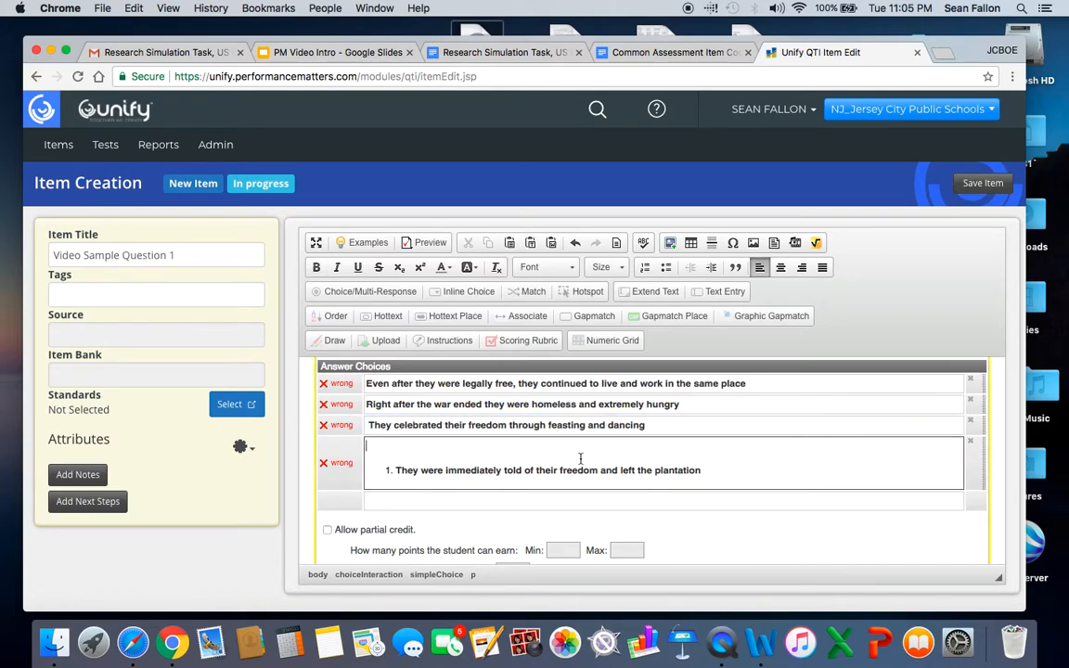
click(390, 471)
key(BackSpace)
key(BackSpace)
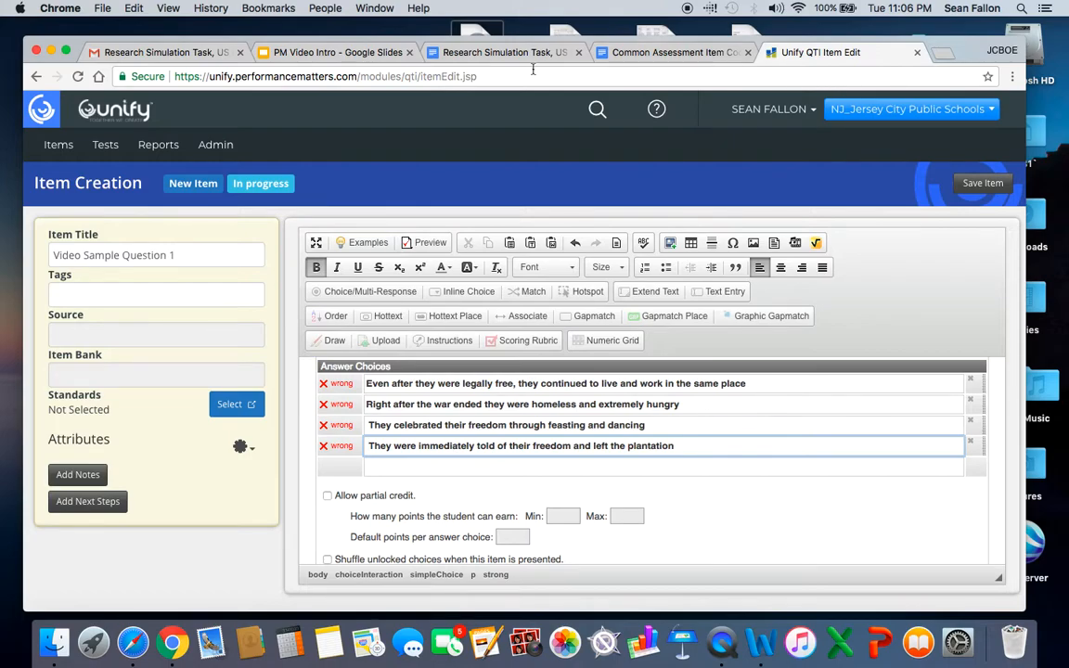
Look up question 1 in the answer key at the end of the Research Simulation Task document.
click(501, 53)
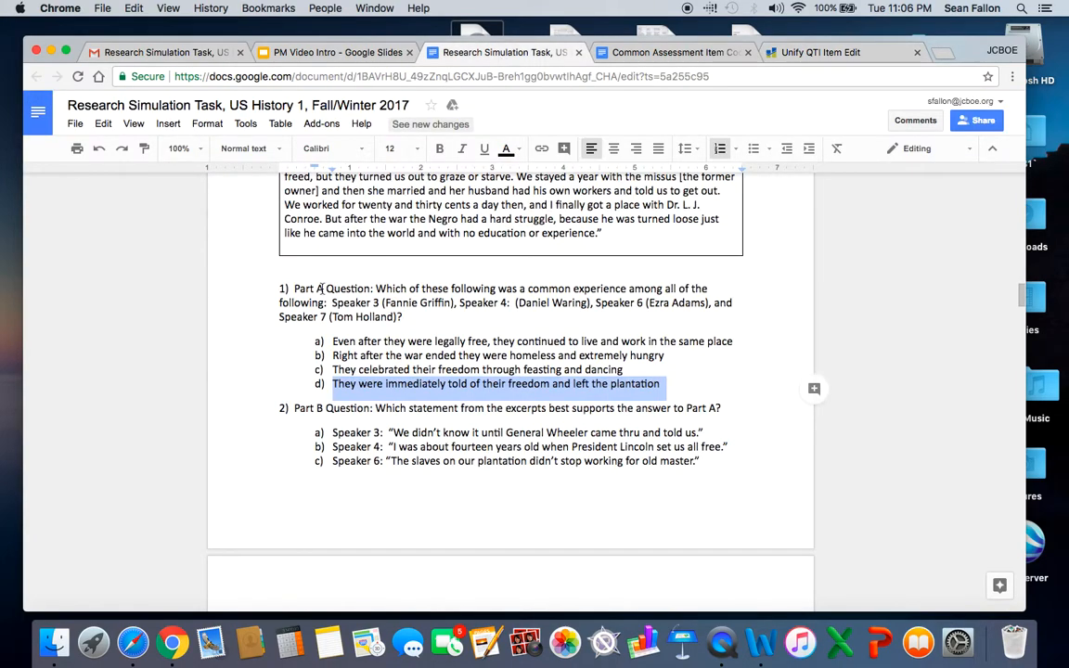
scroll(246, 305, down, 1)
scroll(246, 304, down, 20)
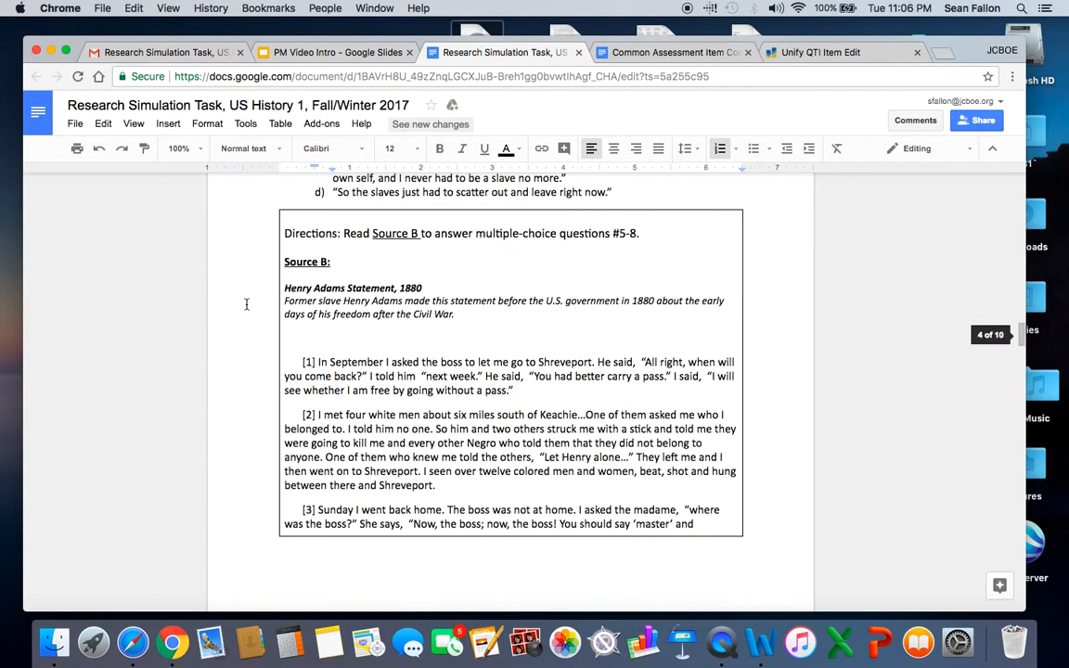
scroll(246, 304, down, 20)
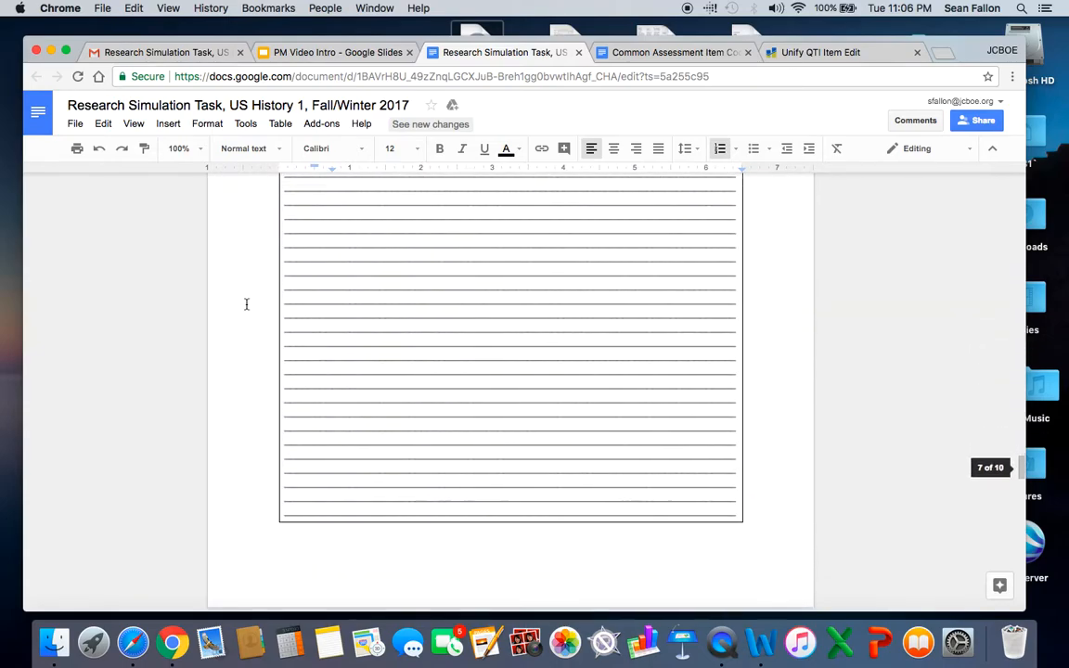
scroll(246, 304, down, 20)
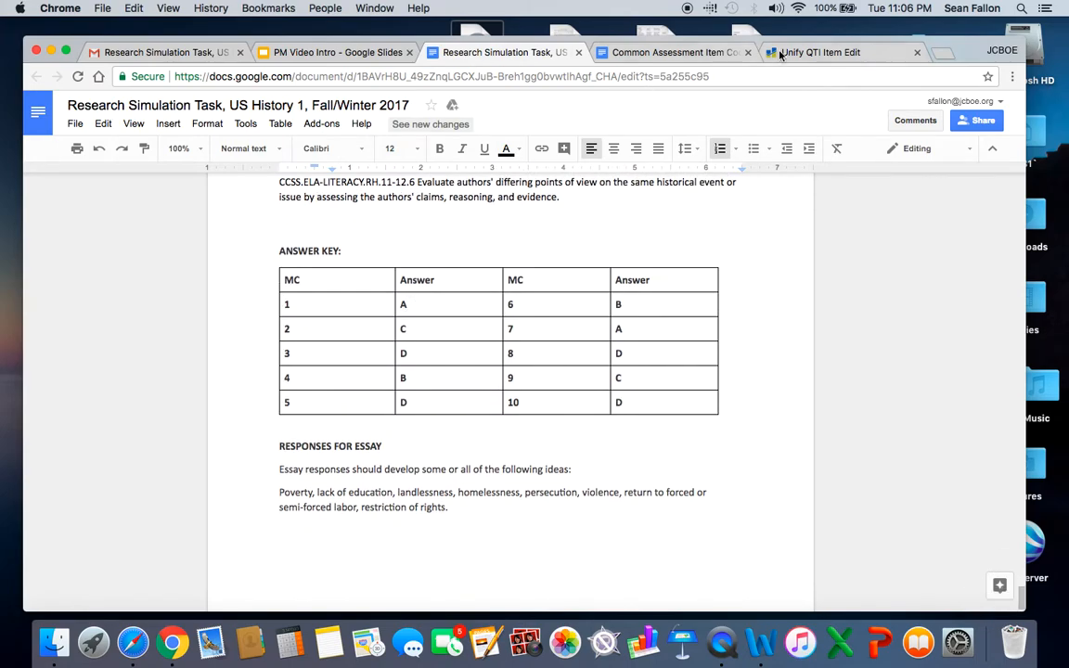
Return to the Unify item and mark the first answer choice, "Even after they were legally free", as correct.
click(786, 53)
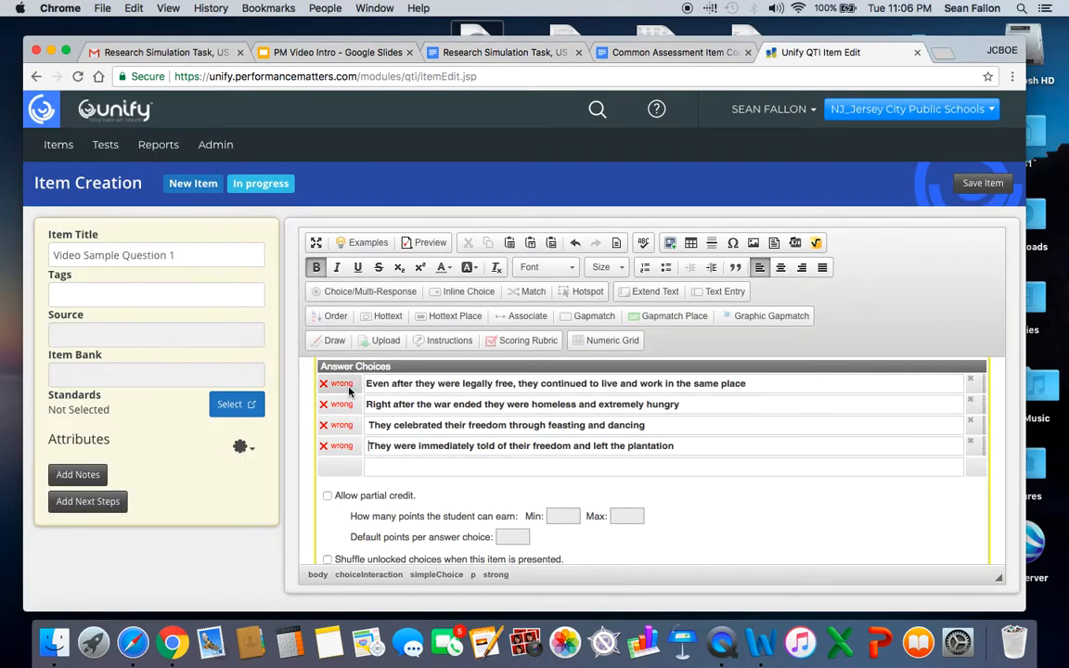
click(389, 446)
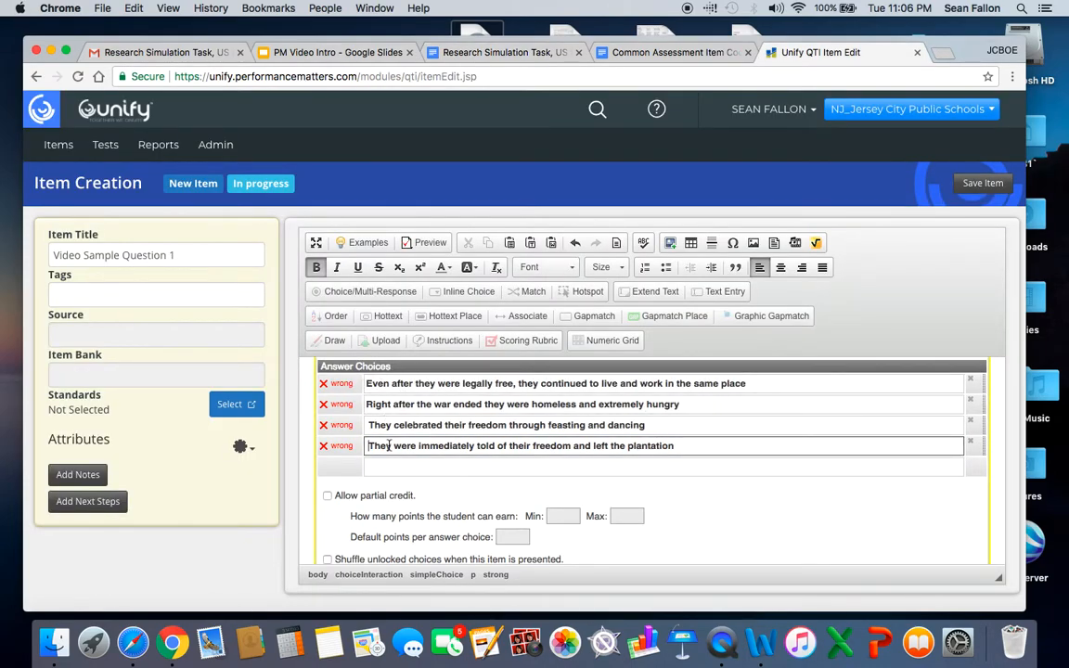
click(478, 53)
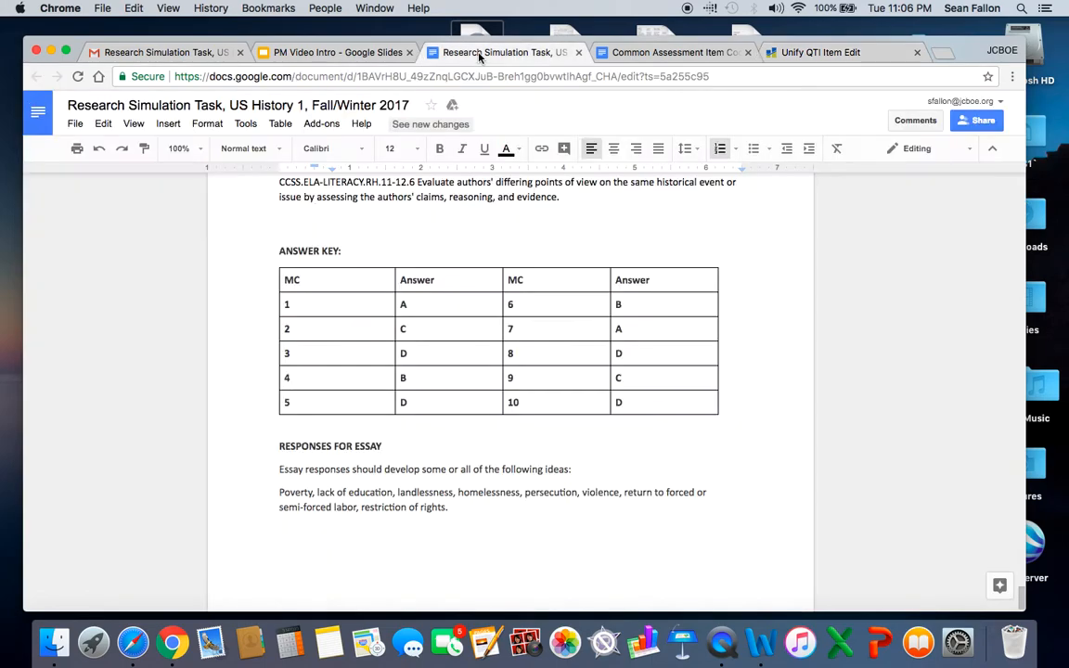
click(821, 53)
click(401, 401)
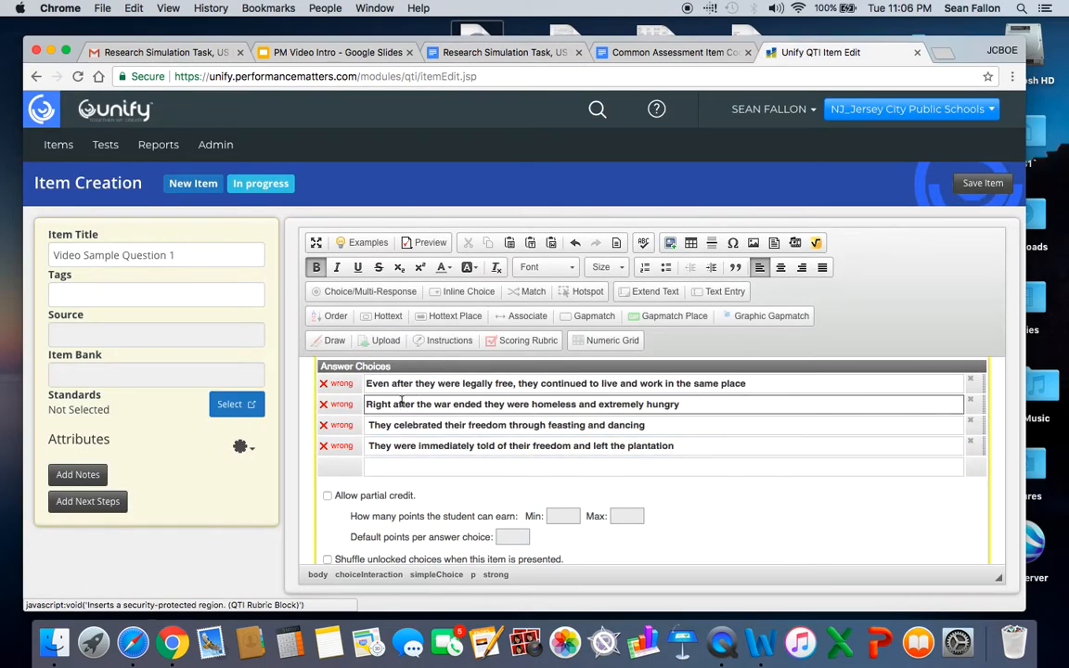
click(509, 58)
click(840, 53)
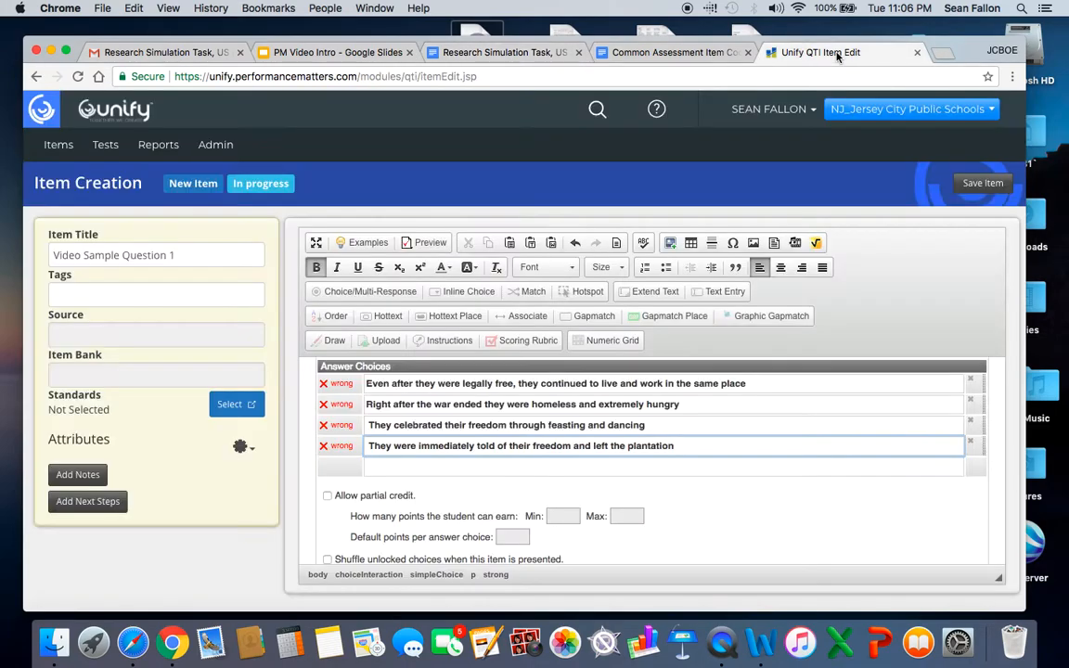
click(339, 386)
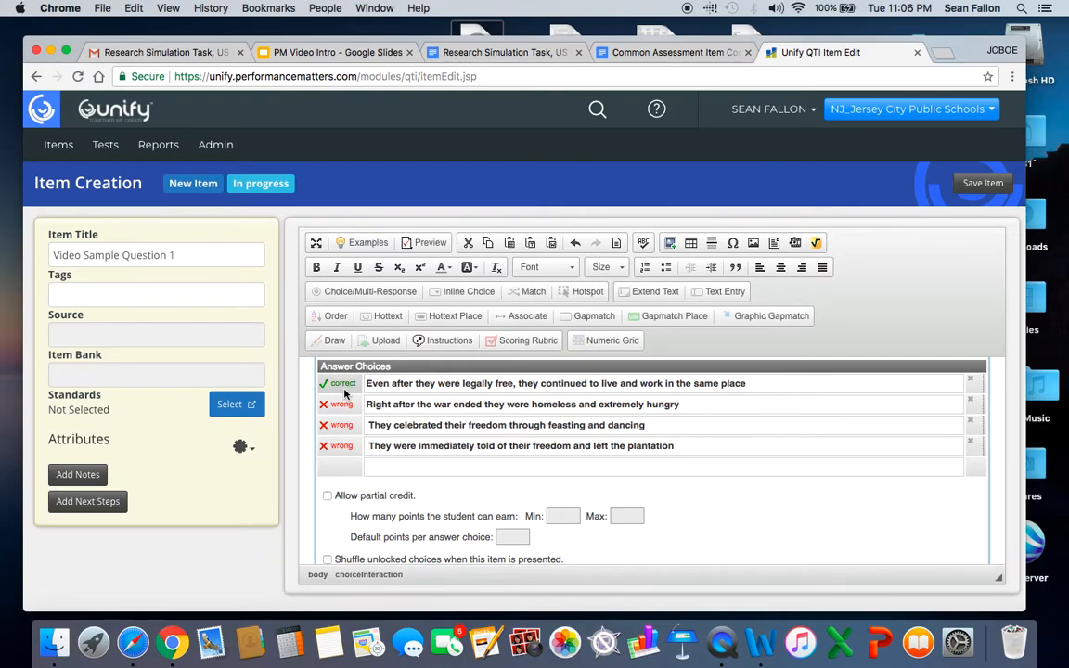
click(394, 383)
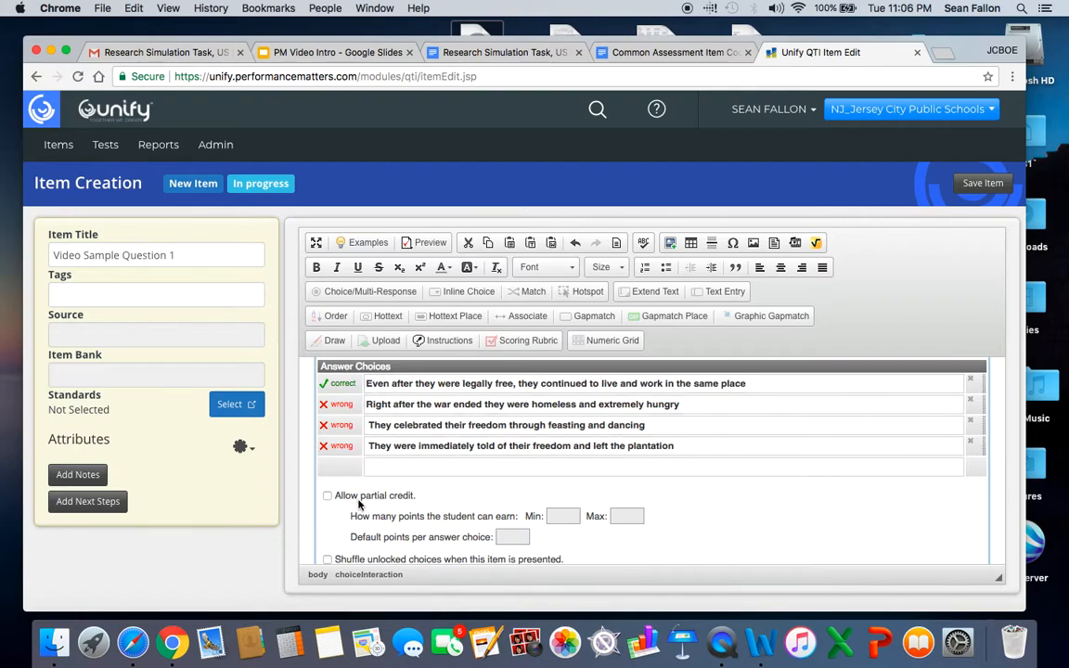
Save the item to the RST item bank under the Social Studies source of NJ_Jersey City Public Schools.
scroll(321, 501, down, 1)
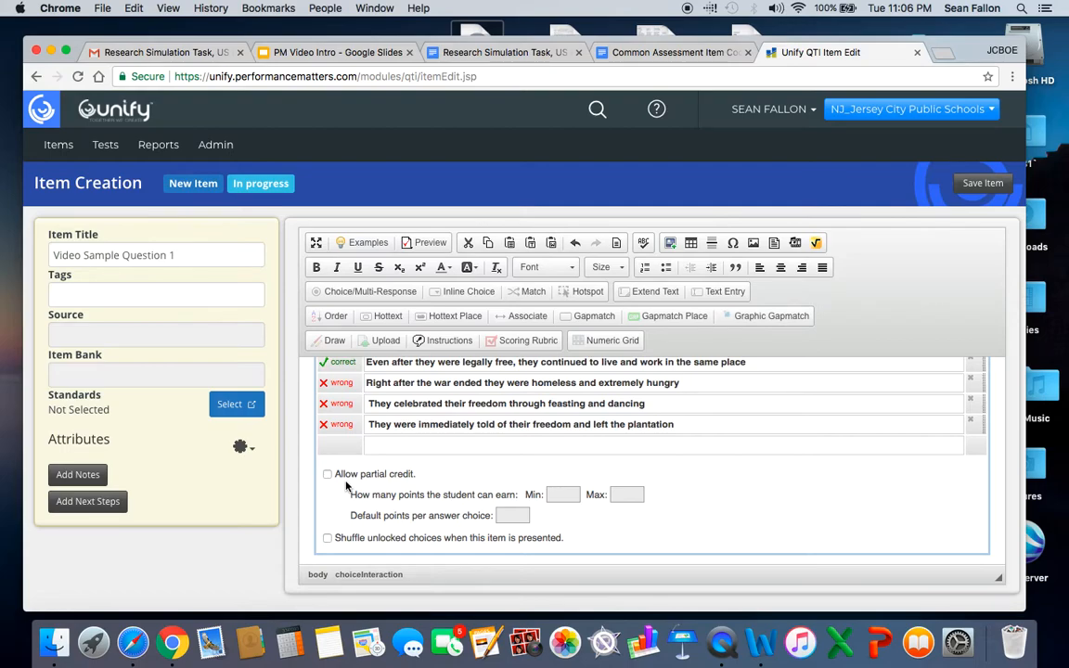
scroll(339, 493, down, 1)
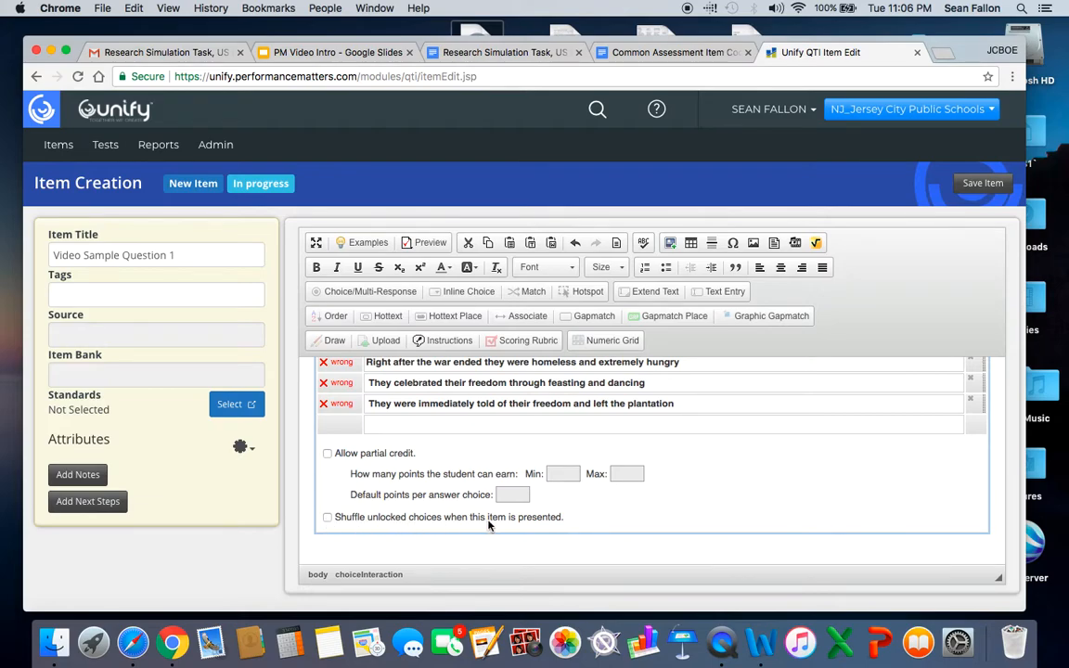
scroll(594, 509, up, 2)
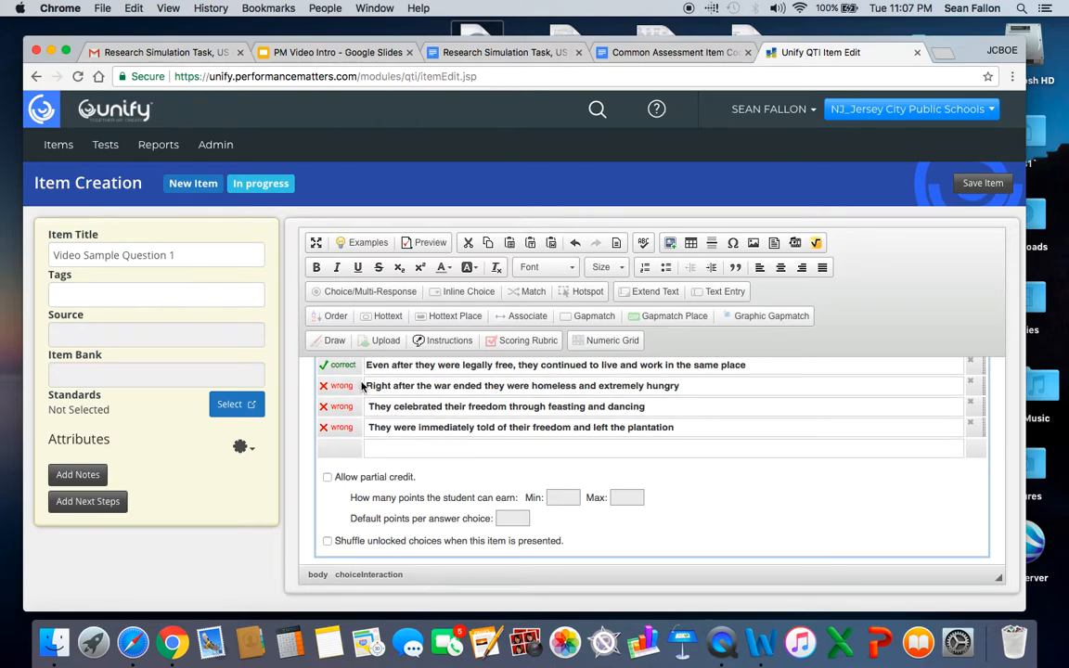
scroll(354, 371, up, 1)
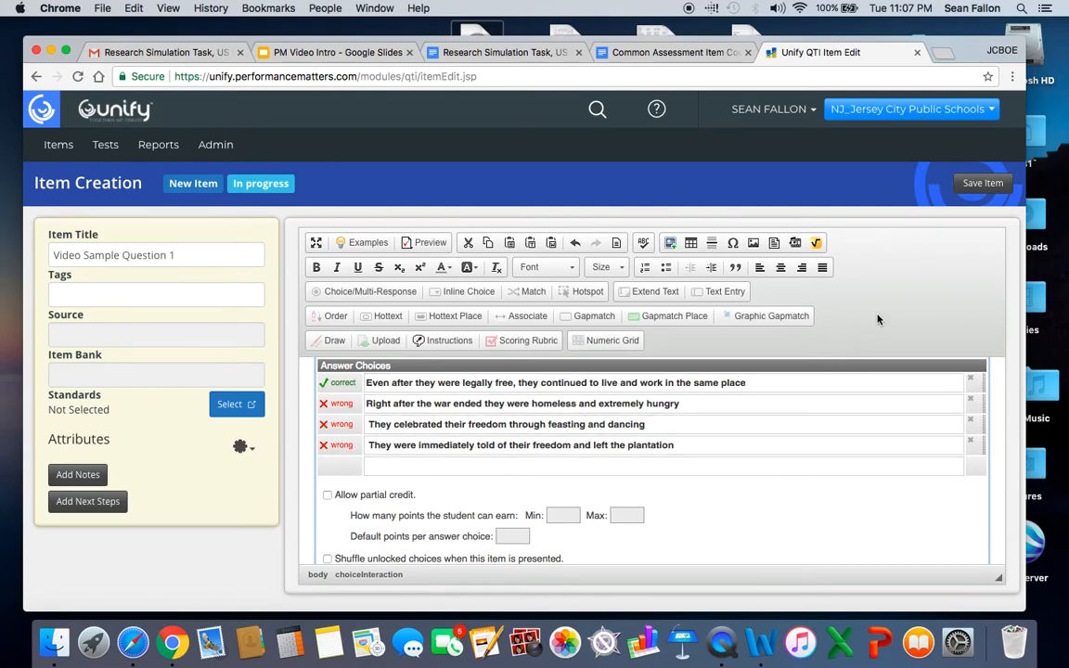
click(981, 184)
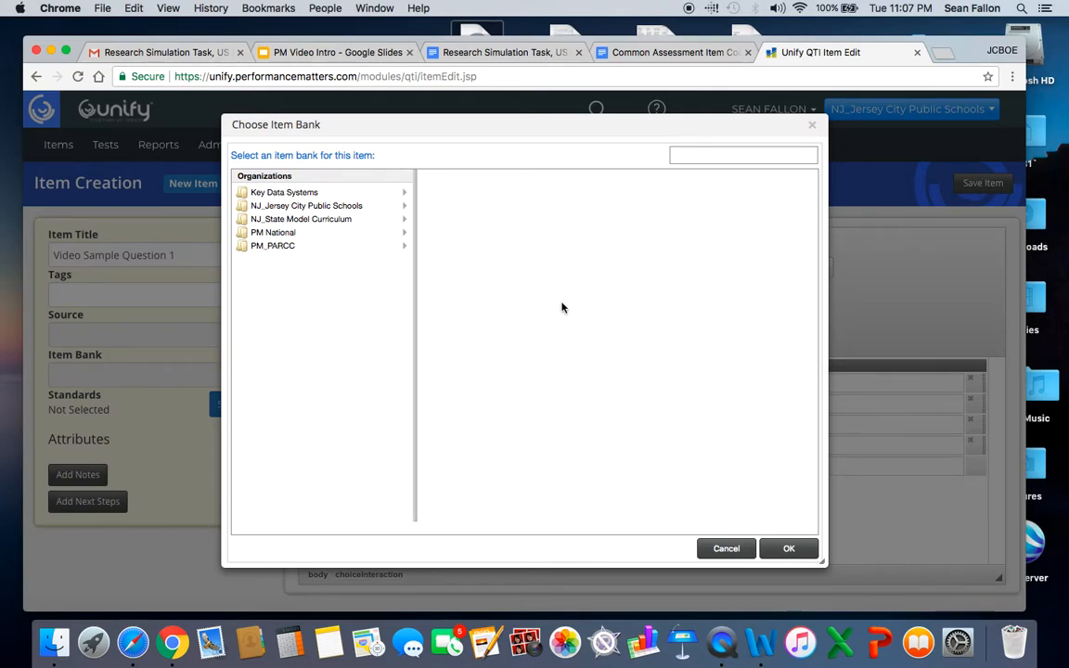
click(285, 207)
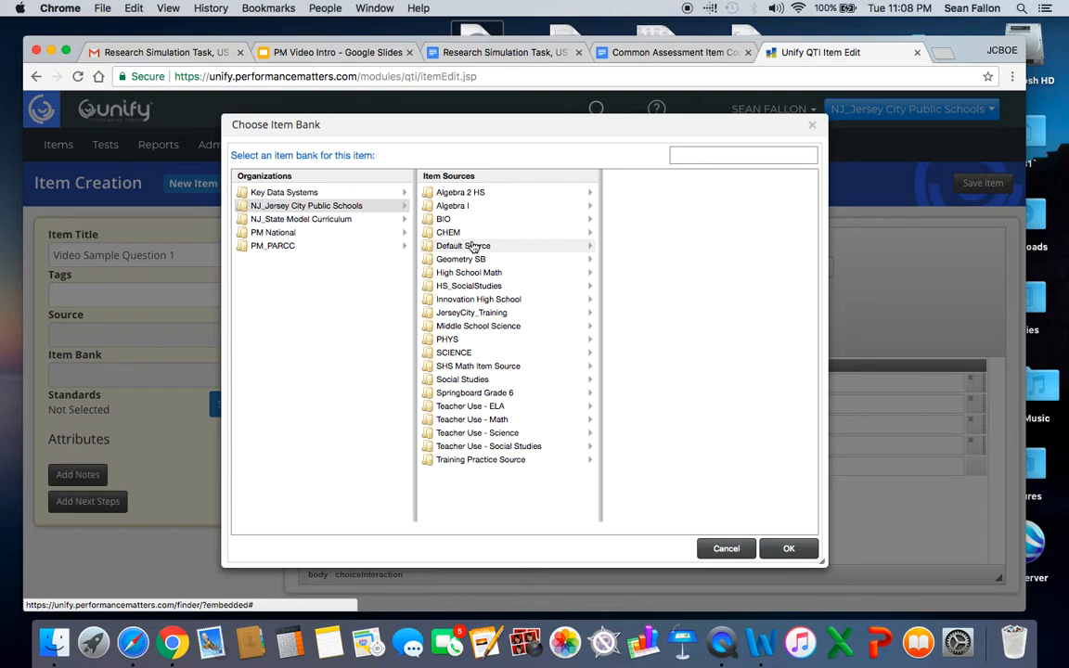
click(467, 386)
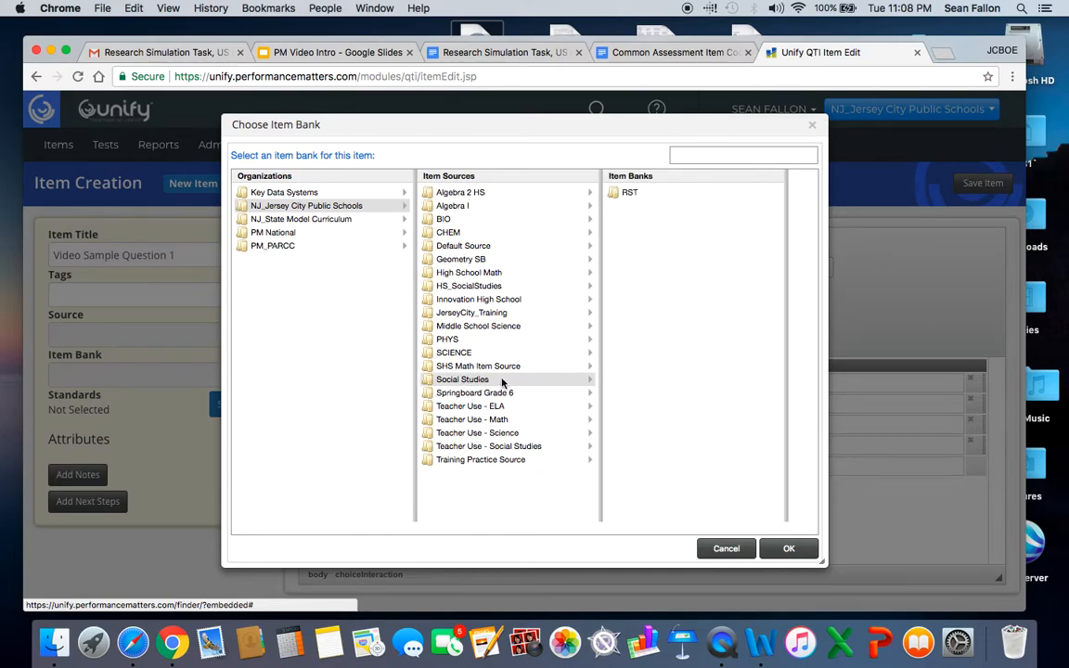
click(631, 195)
click(791, 549)
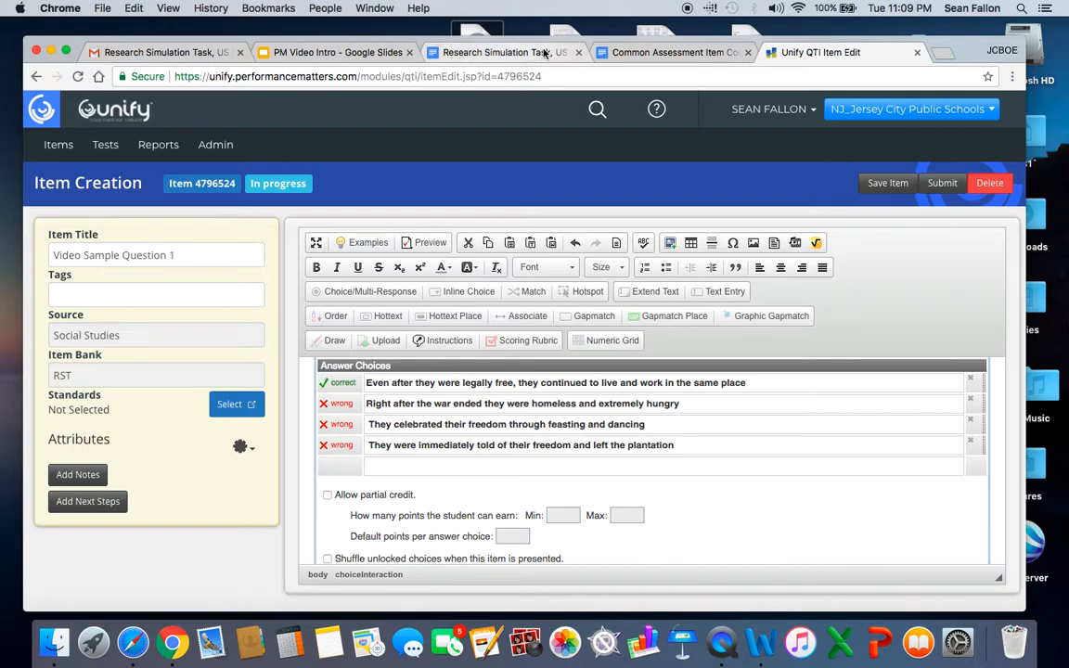
Switch to the Common Assessment Item Codes document and review how item codes are recorded per question for the US History RST assessments.
click(654, 54)
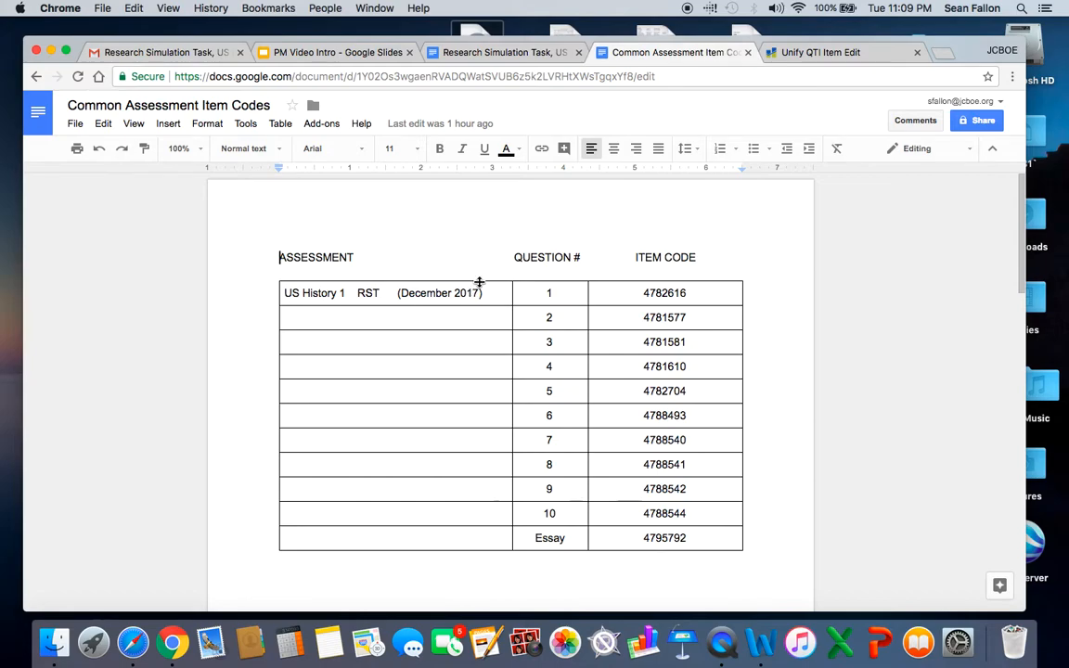
scroll(479, 282, down, 2)
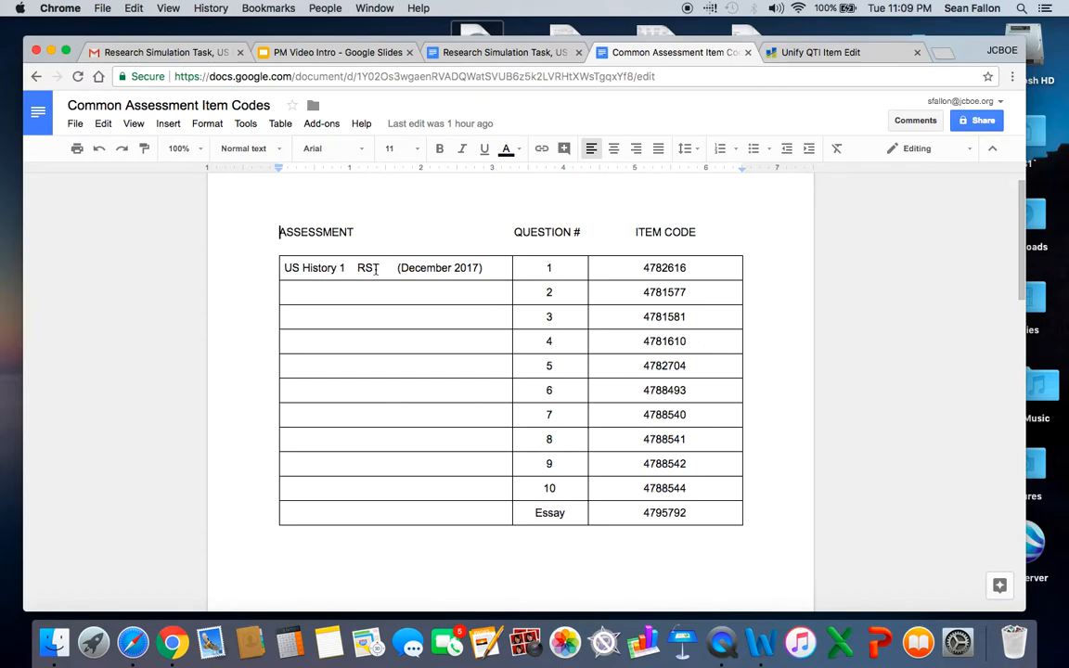
click(547, 268)
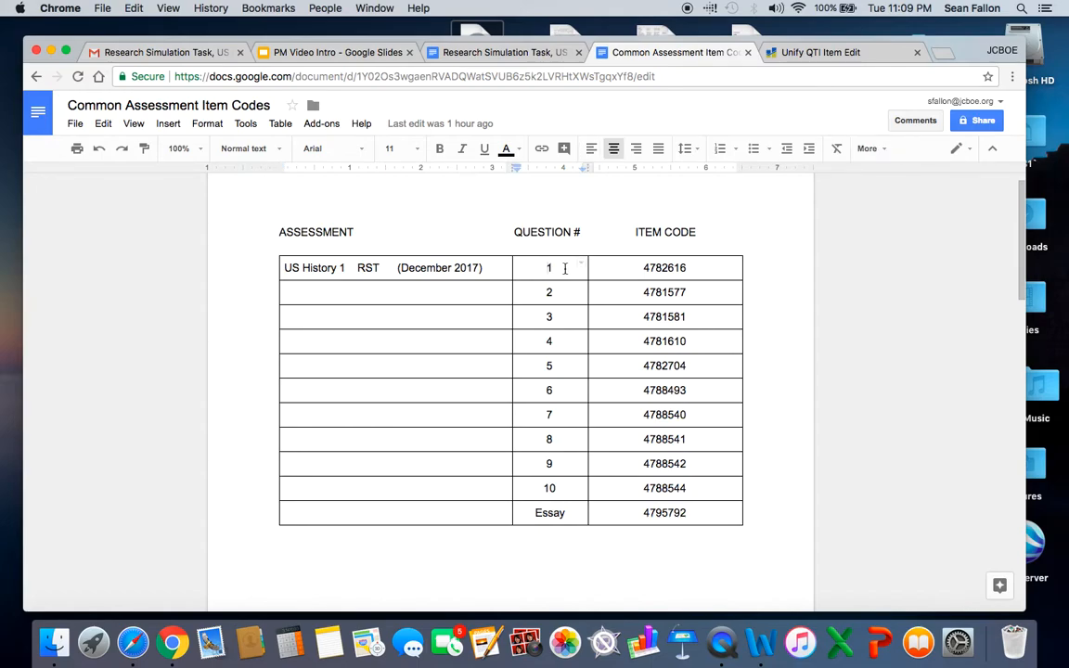
click(644, 268)
key(Right)
key(Right)
key(Right)
key(Right)
key(Right)
key(Right)
key(Right)
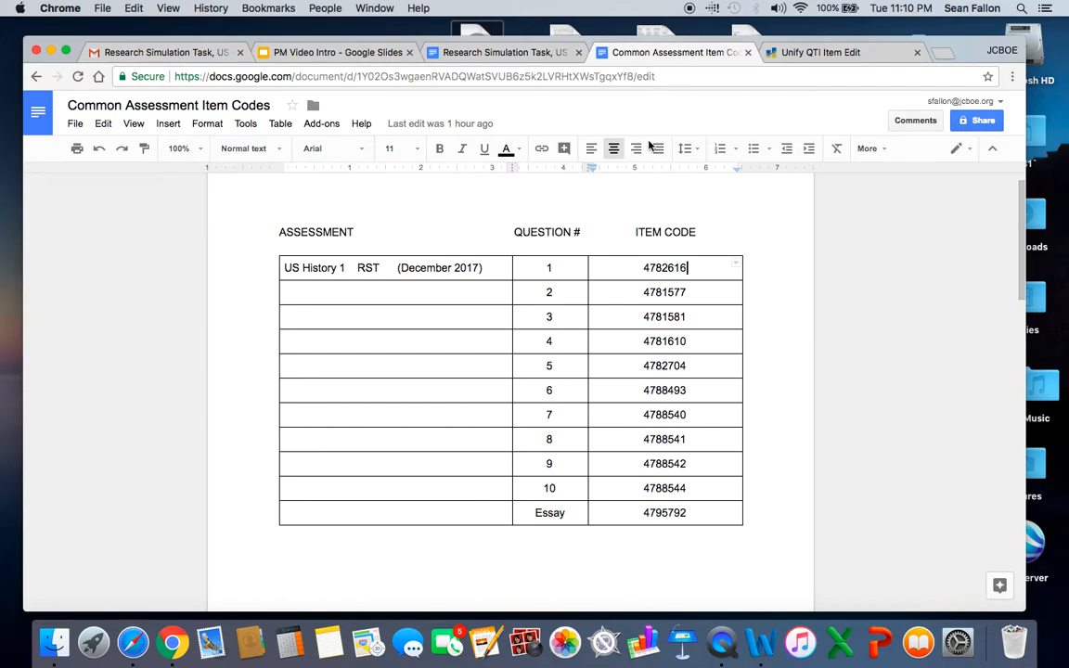
scroll(433, 335, up, 1)
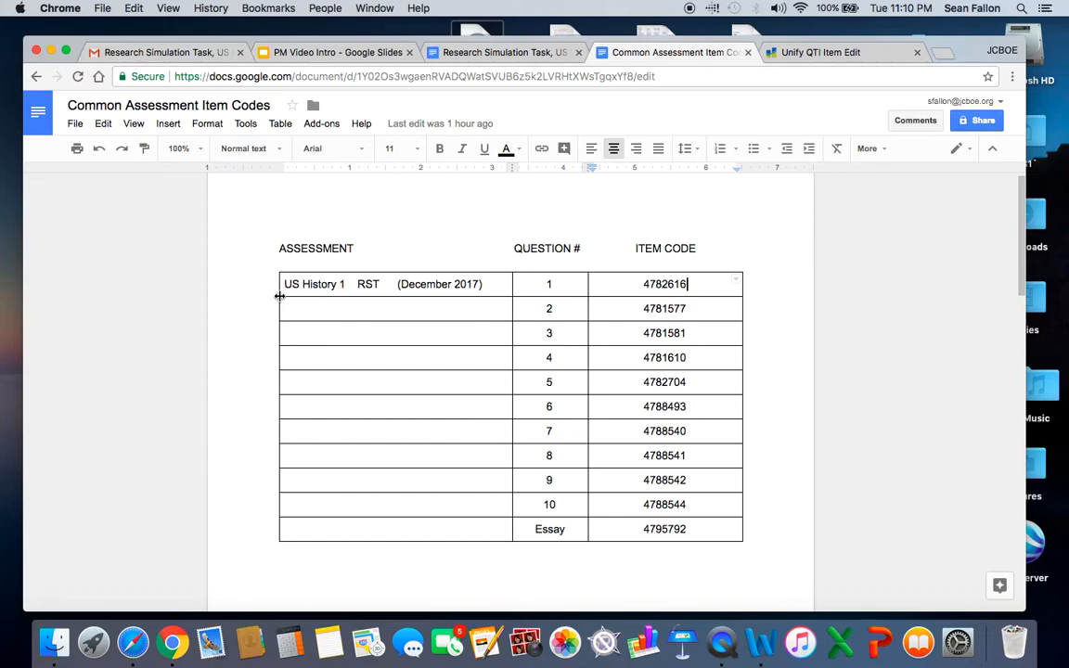
scroll(279, 297, down, 5)
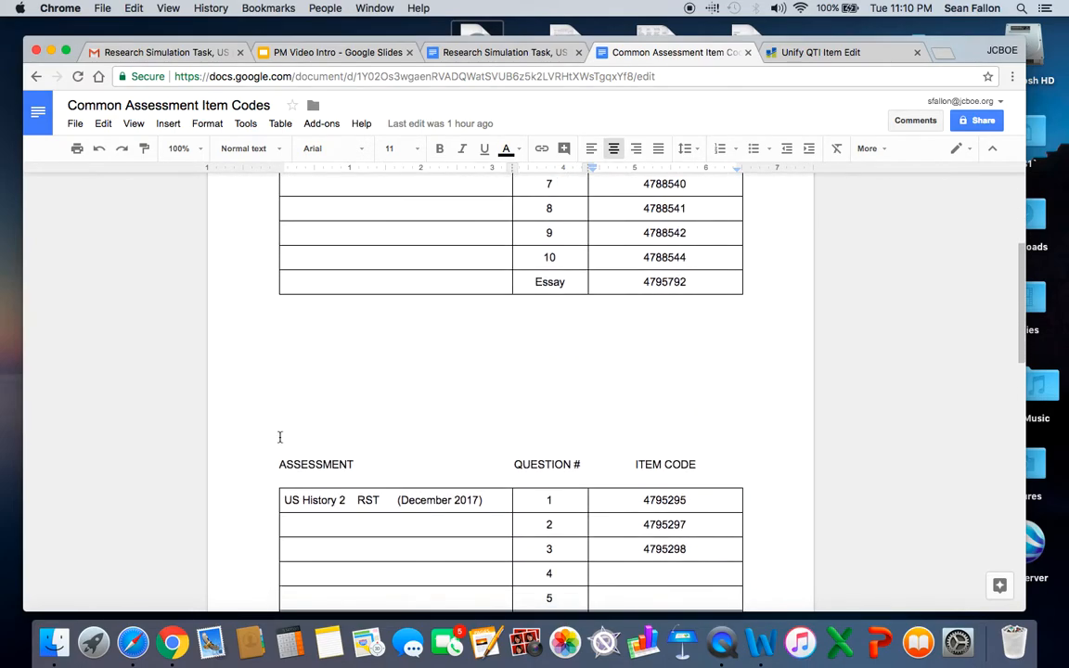
scroll(268, 436, up, 5)
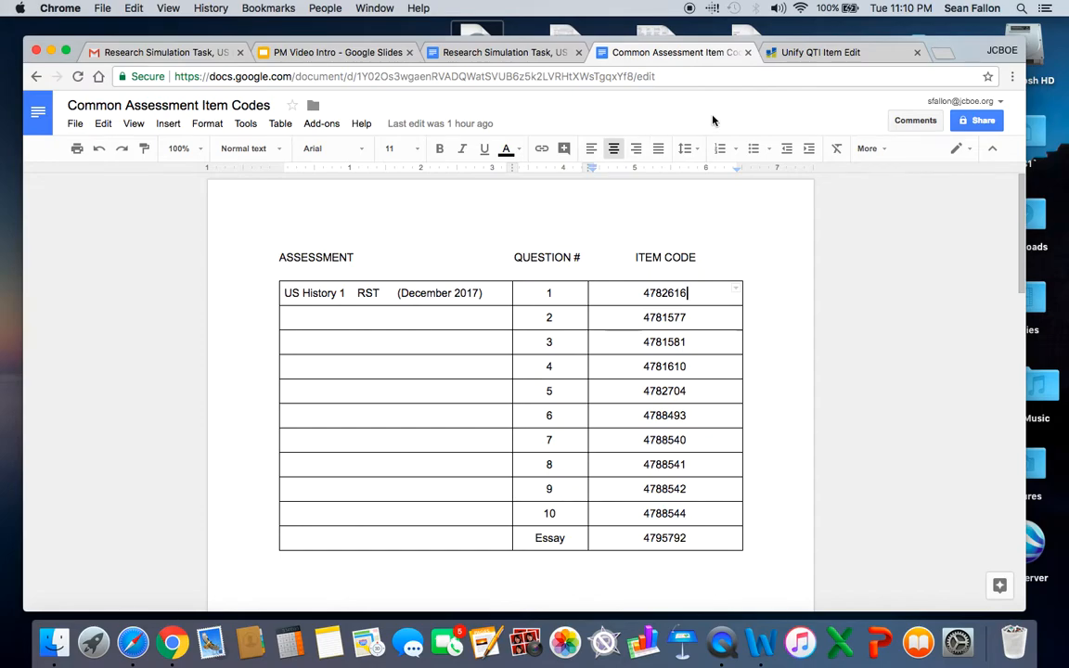
Return to Unify, submit the saved item and start a new item, leaving the current item page.
click(842, 53)
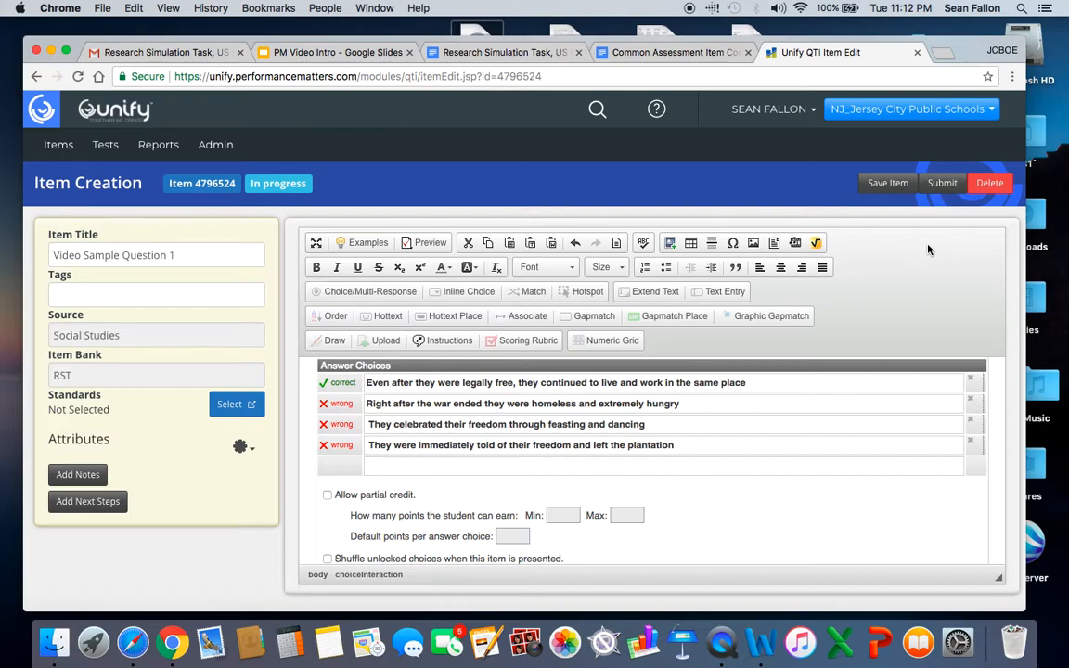
click(945, 190)
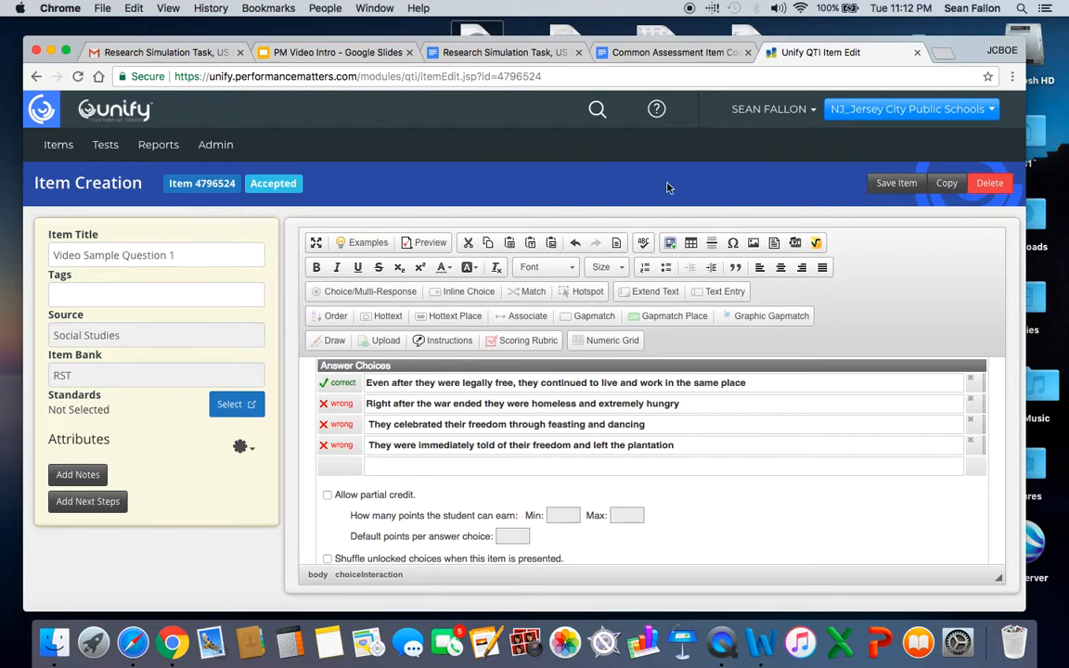
click(57, 145)
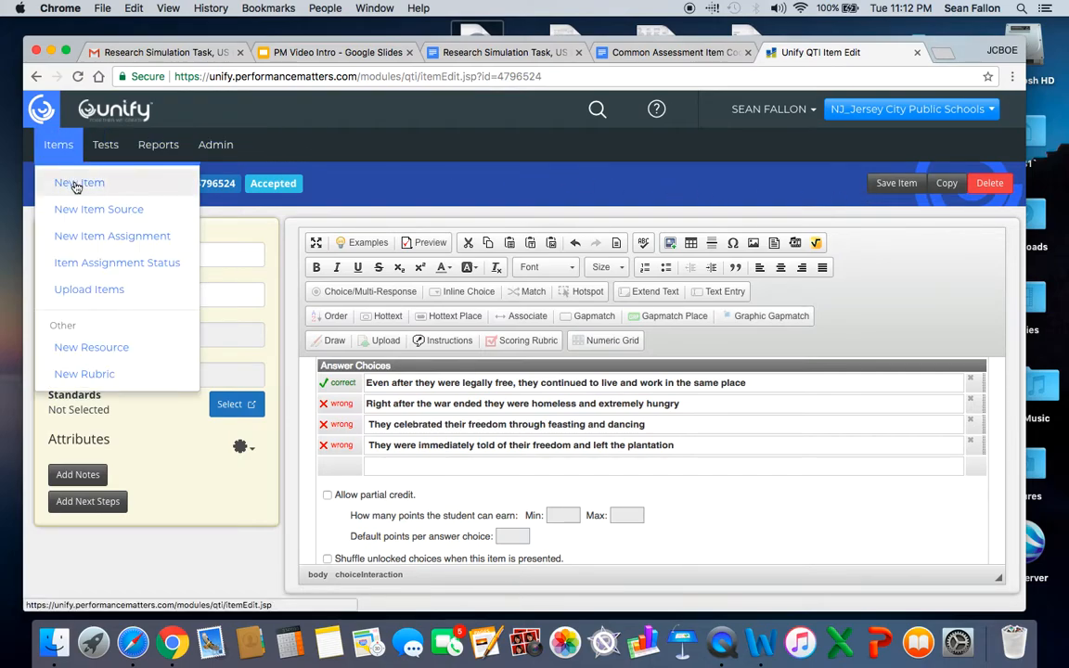
click(76, 186)
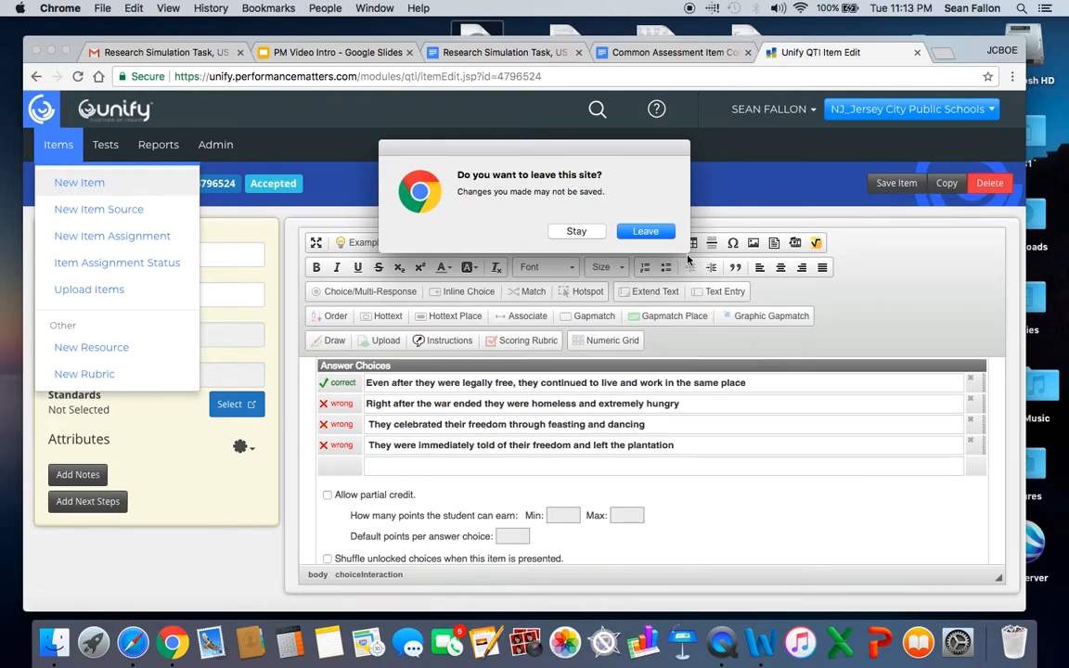
click(641, 232)
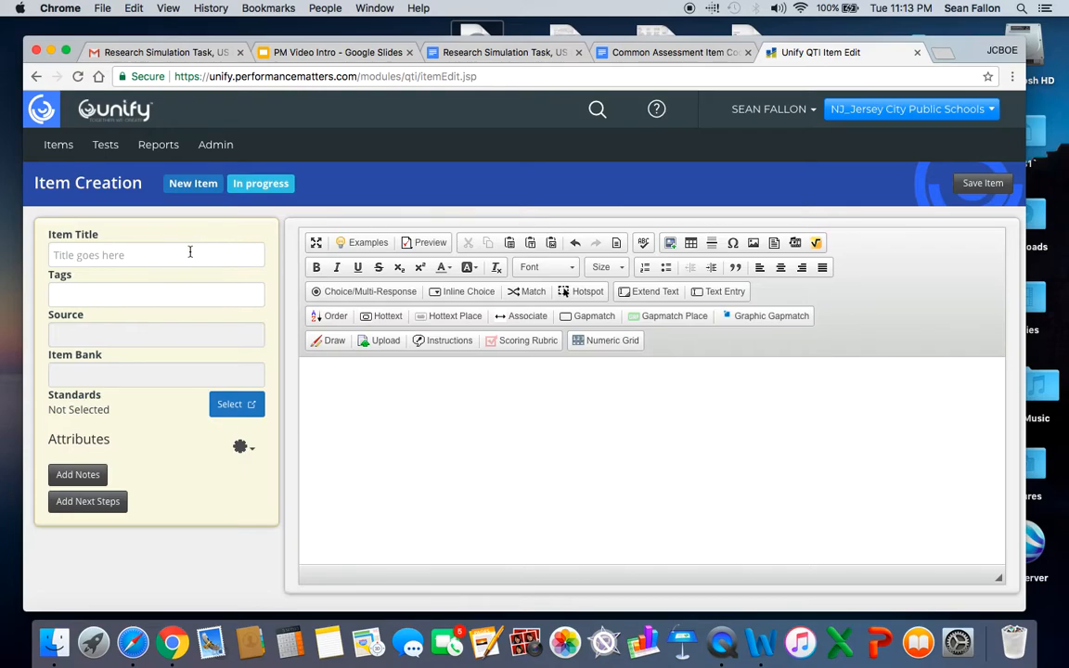
Title the new item "Sample Question #2" and insert a Choice/Multi-Response interaction.
click(188, 254)
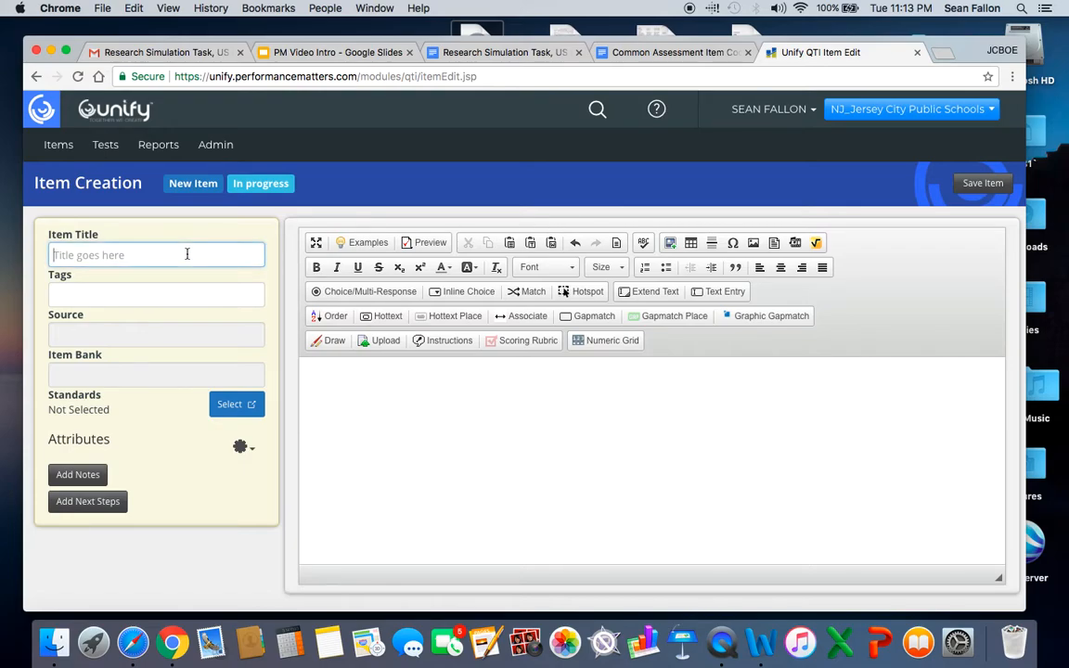
text(Sample Question #2)
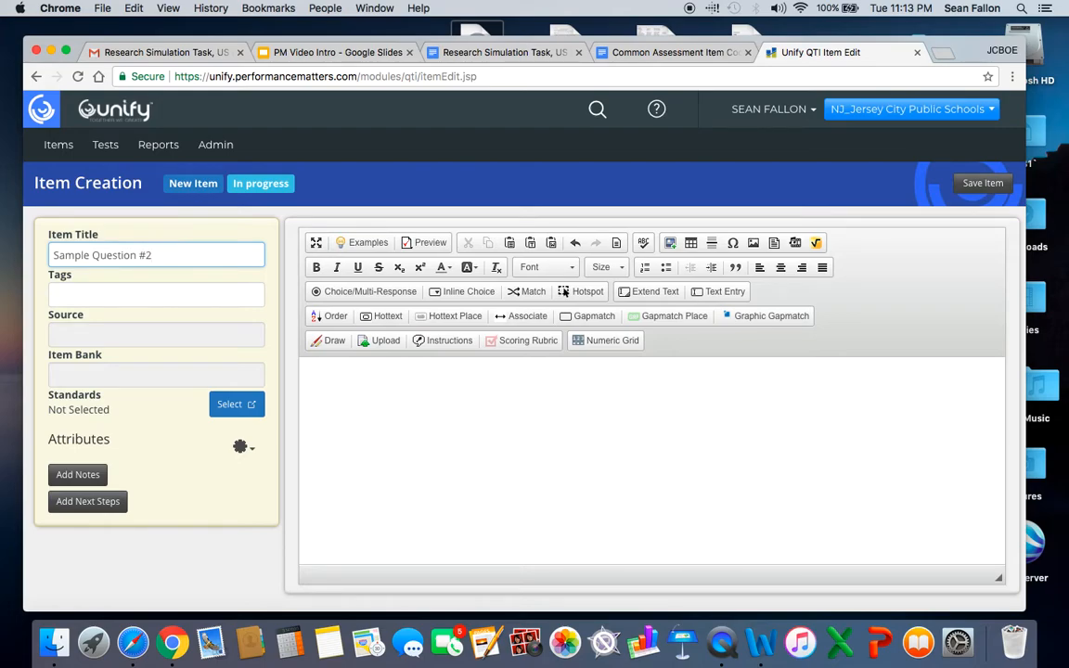
click(362, 296)
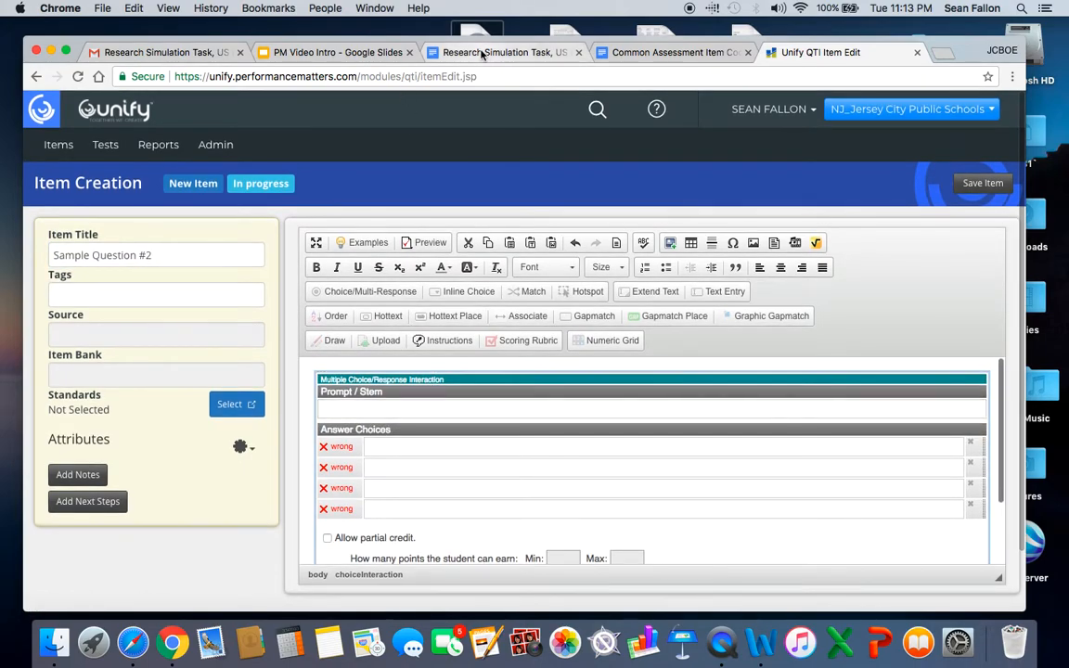
Switch to the Research Simulation Task document and review the Source A directions and passage for questions 1-4.
click(513, 52)
scroll(509, 253, up, 5)
scroll(509, 253, up, 20)
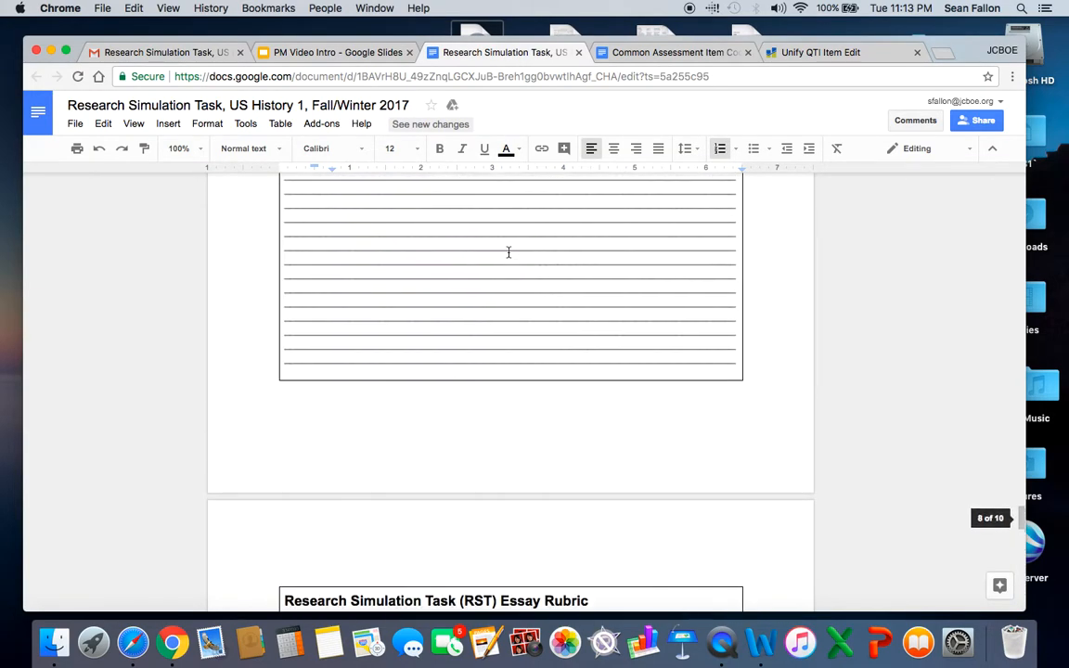
scroll(508, 252, up, 20)
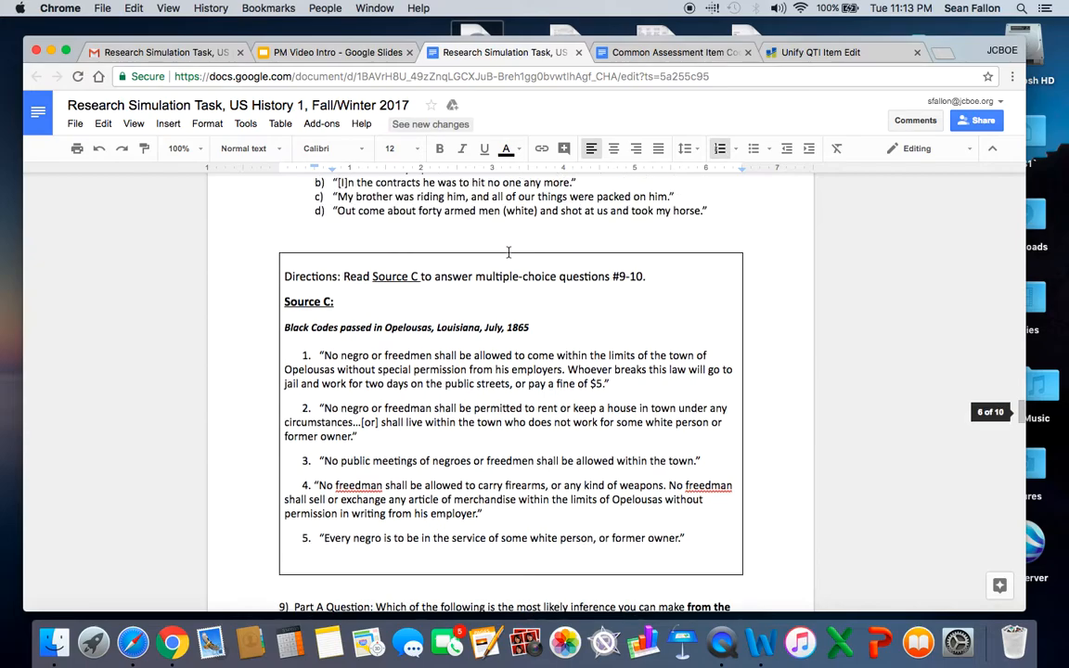
scroll(508, 252, up, 20)
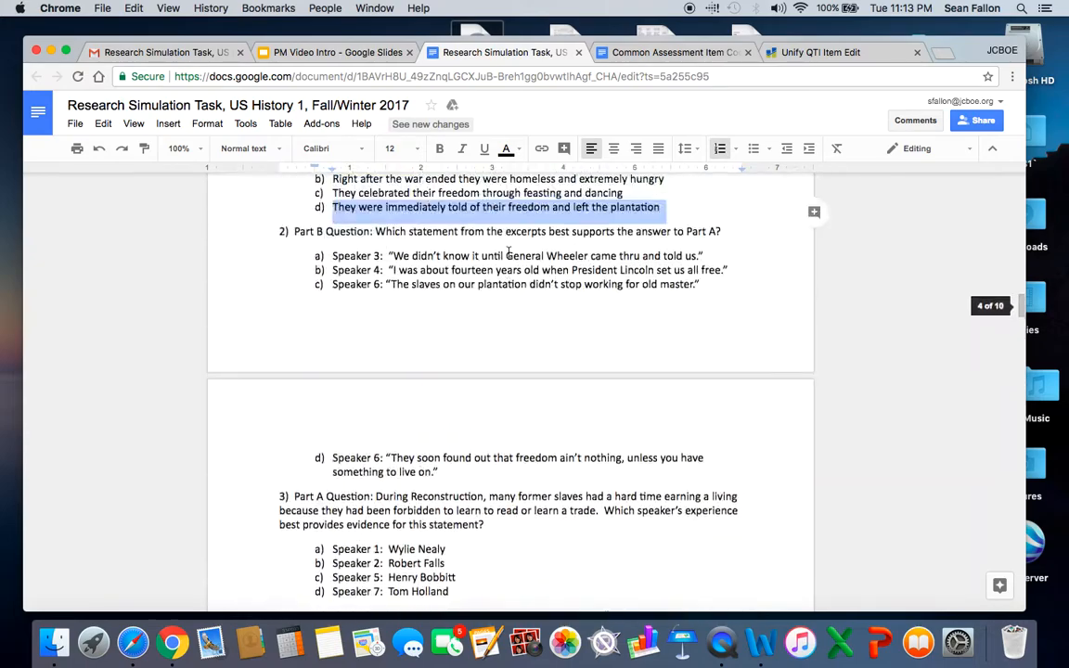
scroll(508, 252, up, 3)
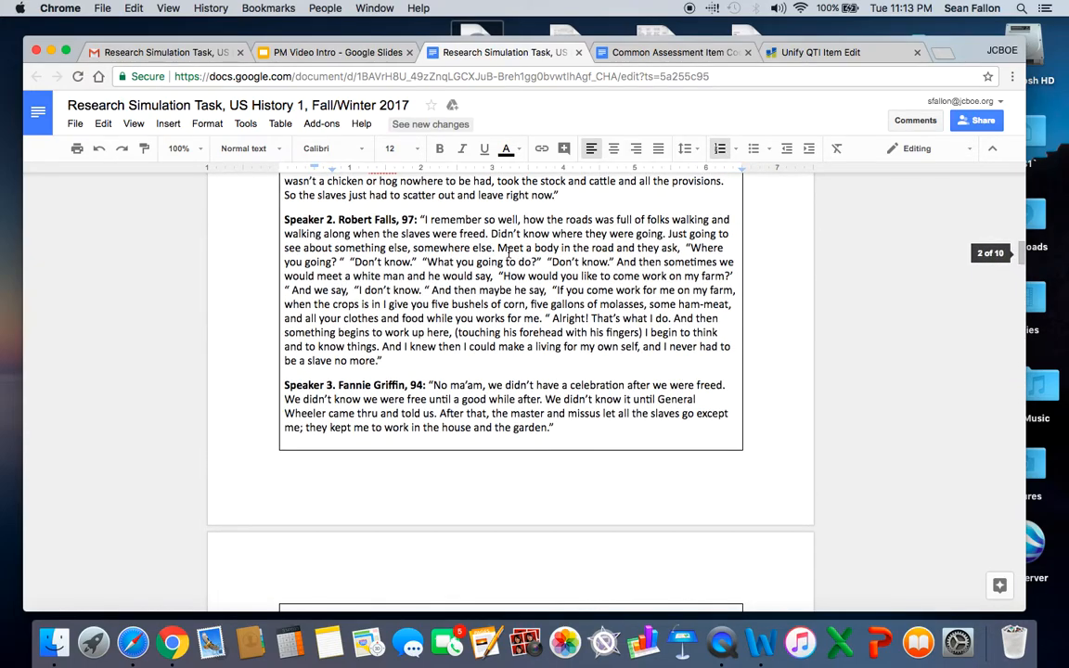
scroll(440, 210, down, 3)
scroll(436, 232, up, 8)
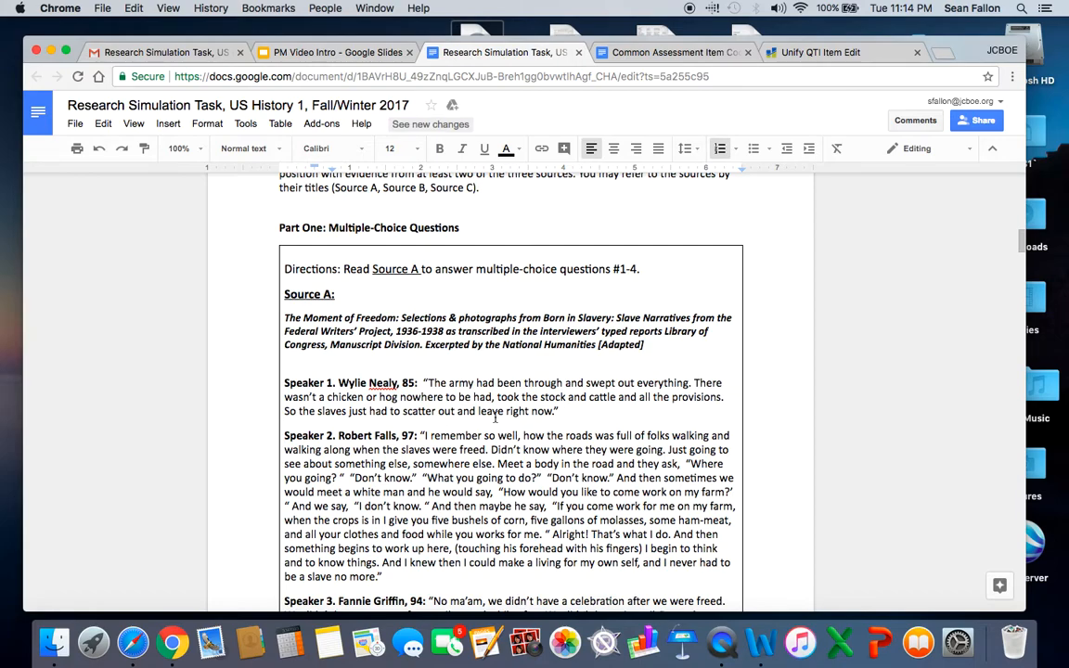
Copy question 2, "Part B Question: Which statement from the excerpts best supports the answer to Part A?", into the prompt of the new Unify item.
scroll(482, 409, down, 5)
scroll(476, 405, down, 12)
scroll(475, 406, down, 3)
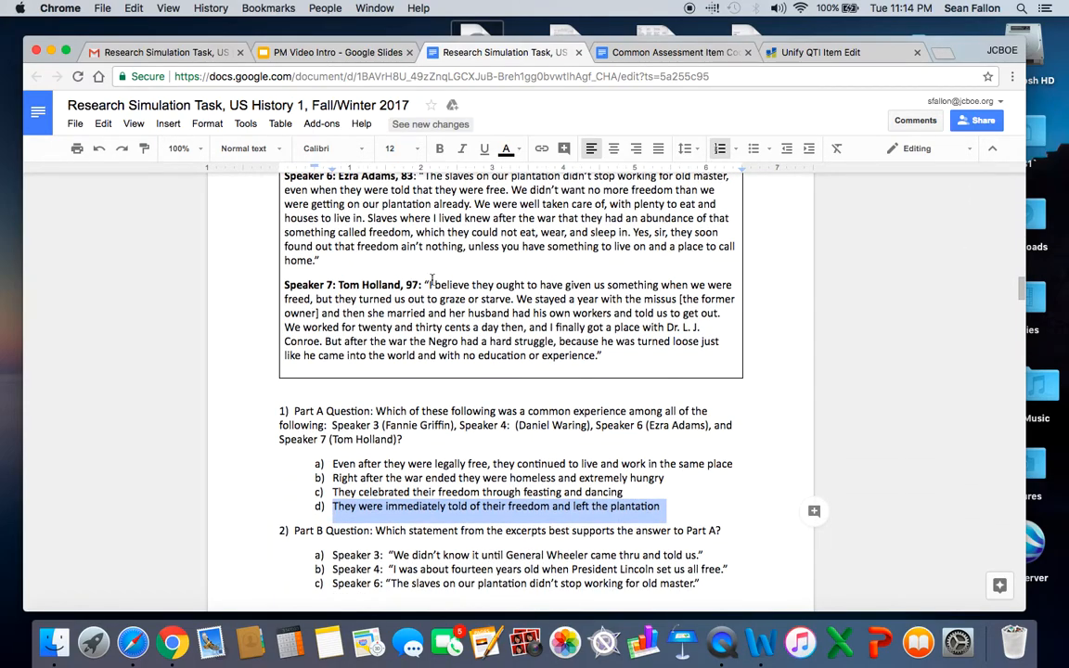
scroll(393, 357, down, 2)
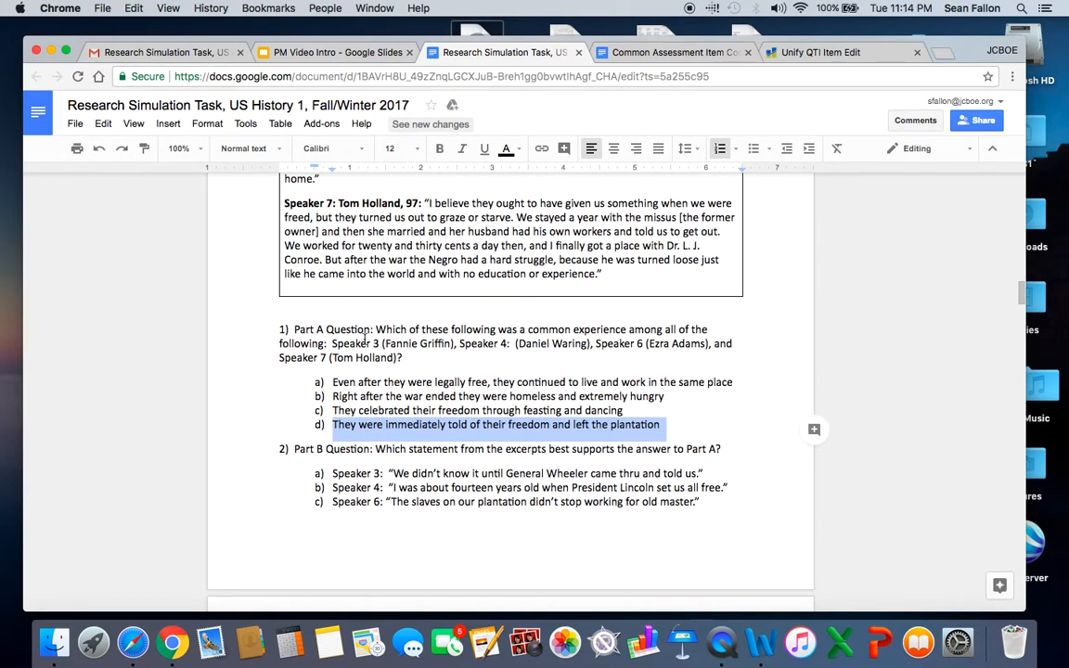
scroll(364, 341, down, 1)
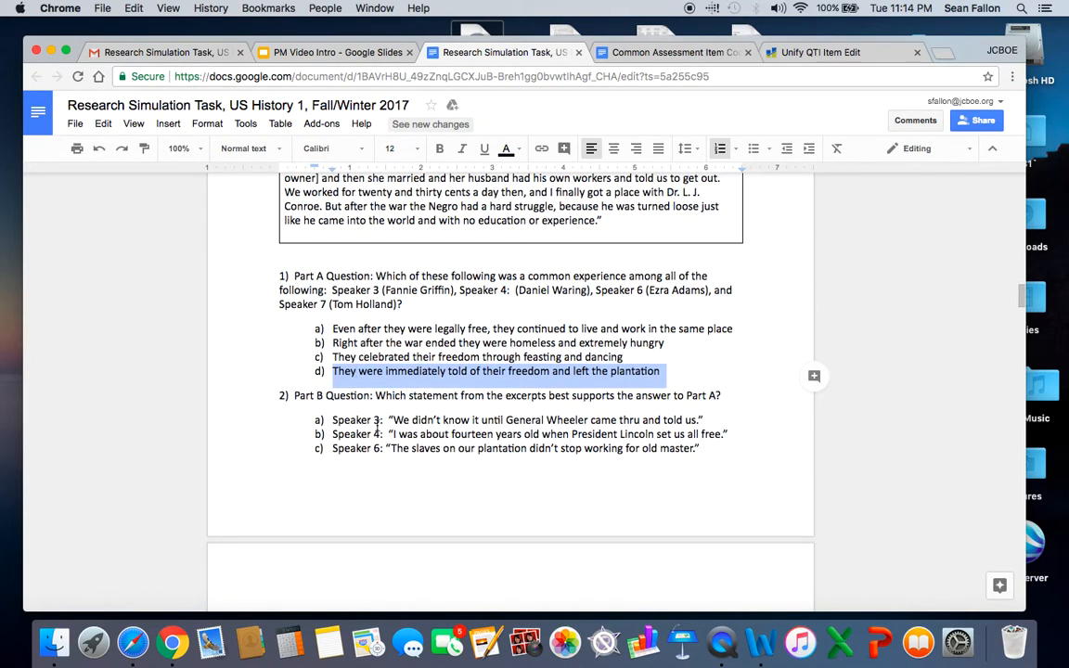
click(295, 395)
drag(294, 396, 736, 400)
key(super+c)
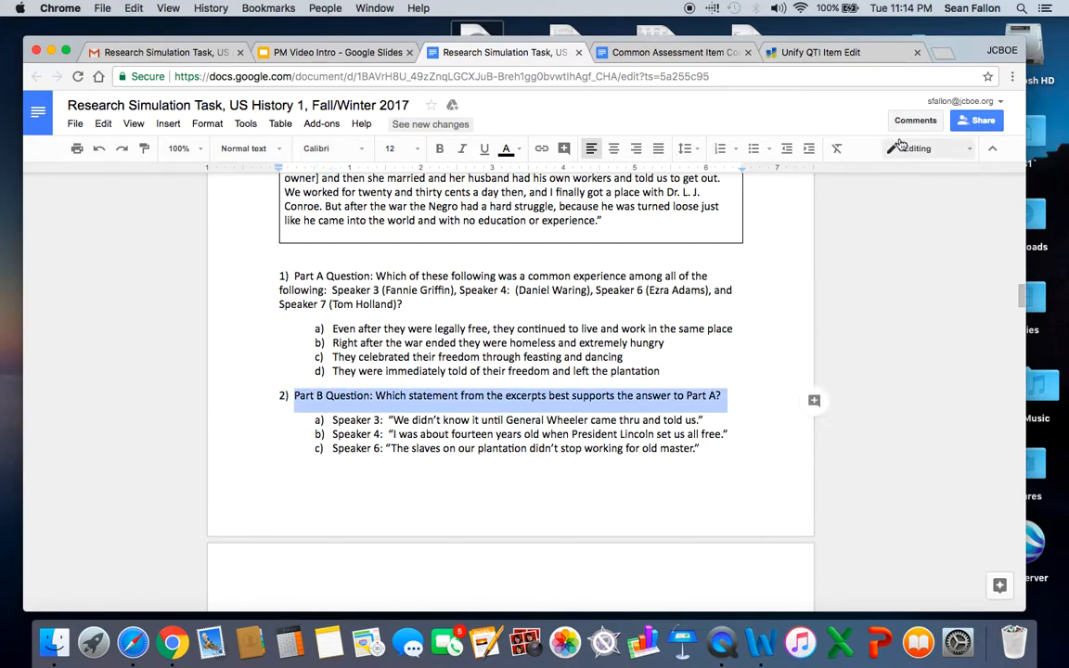
click(822, 53)
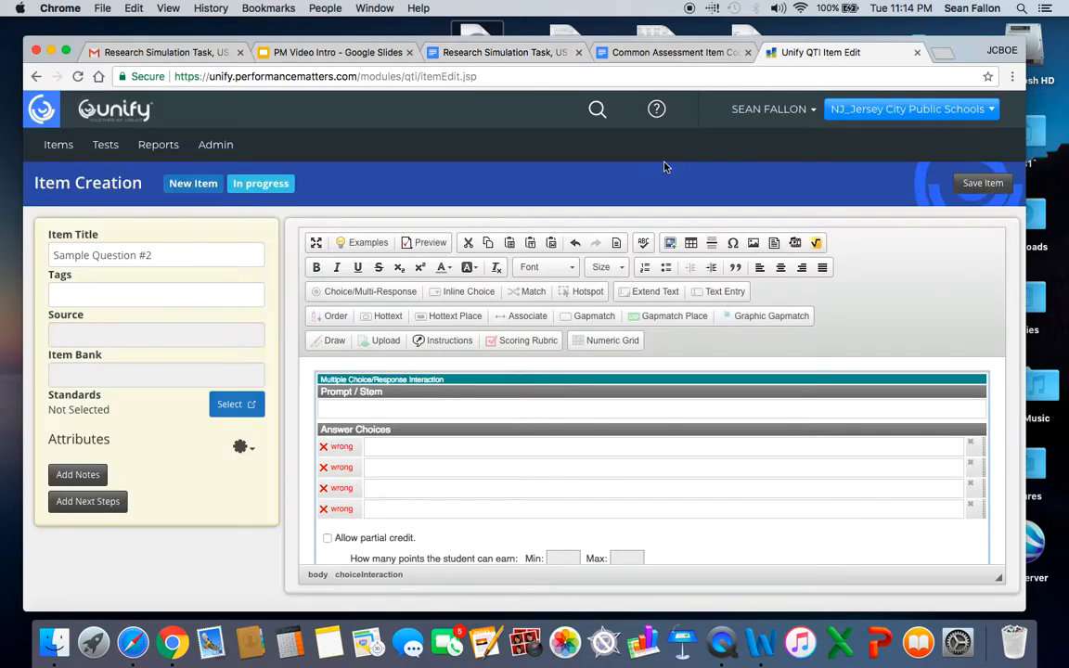
click(350, 410)
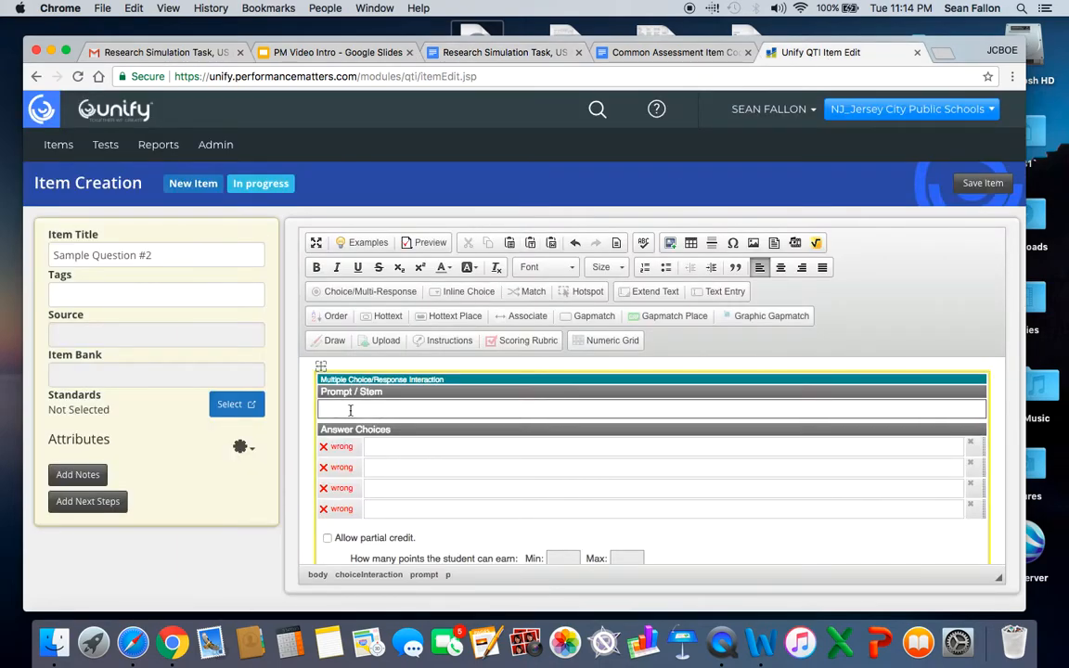
key(super+v)
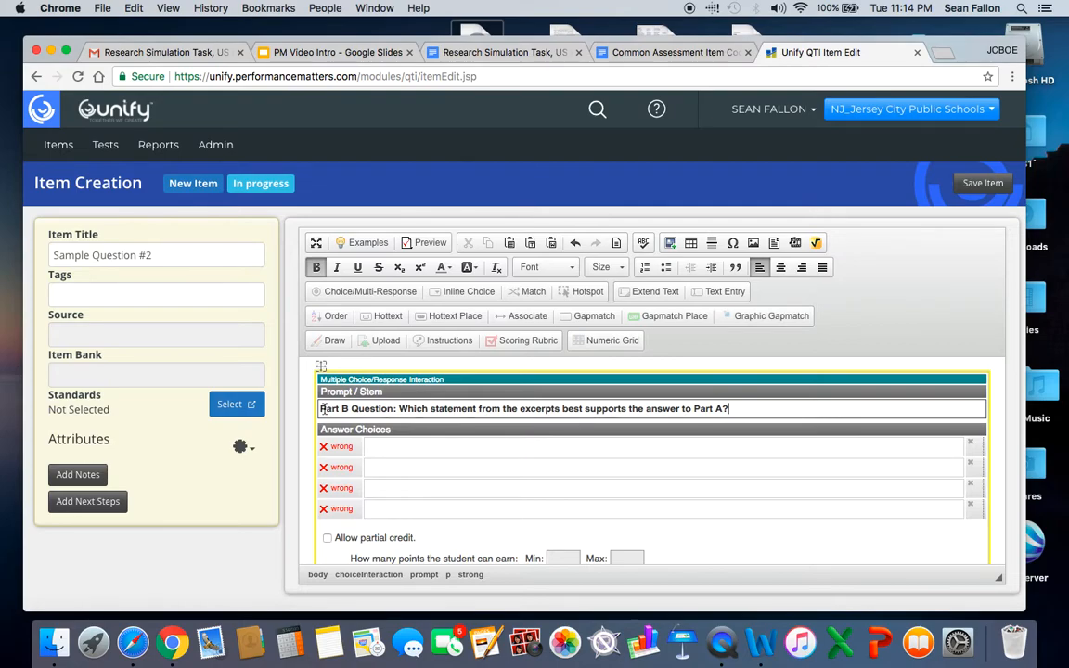
Number the prompt "2." and copy the document's option a, Speaker 3: "We didn't know it until General Wheeler came thru and told us.", into the first answer choice.
click(320, 408)
text(2.)
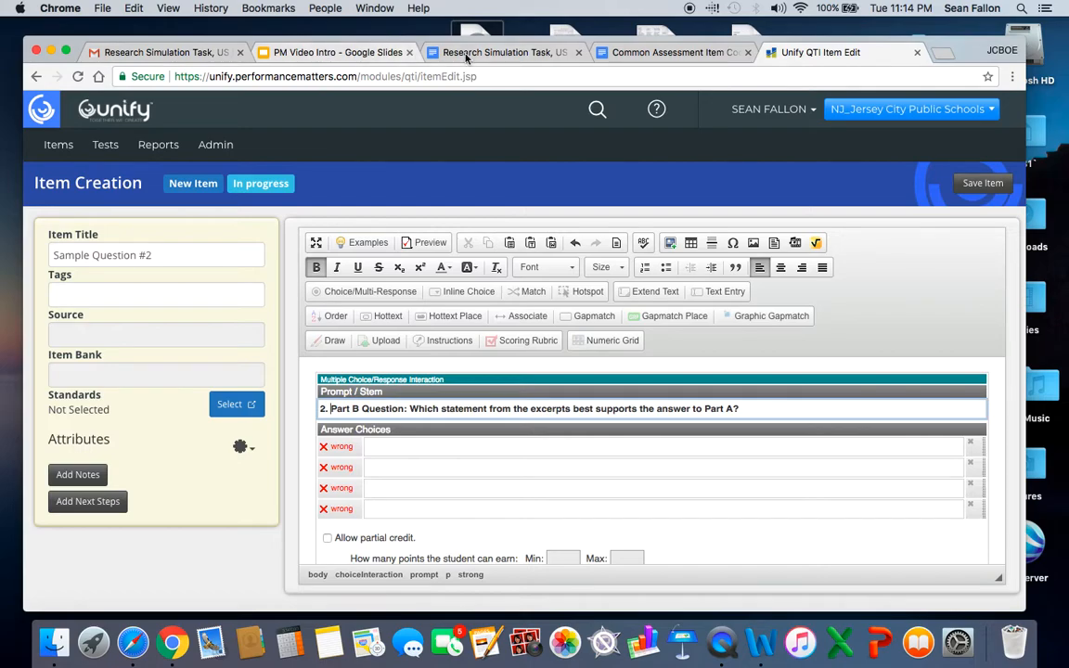
click(499, 55)
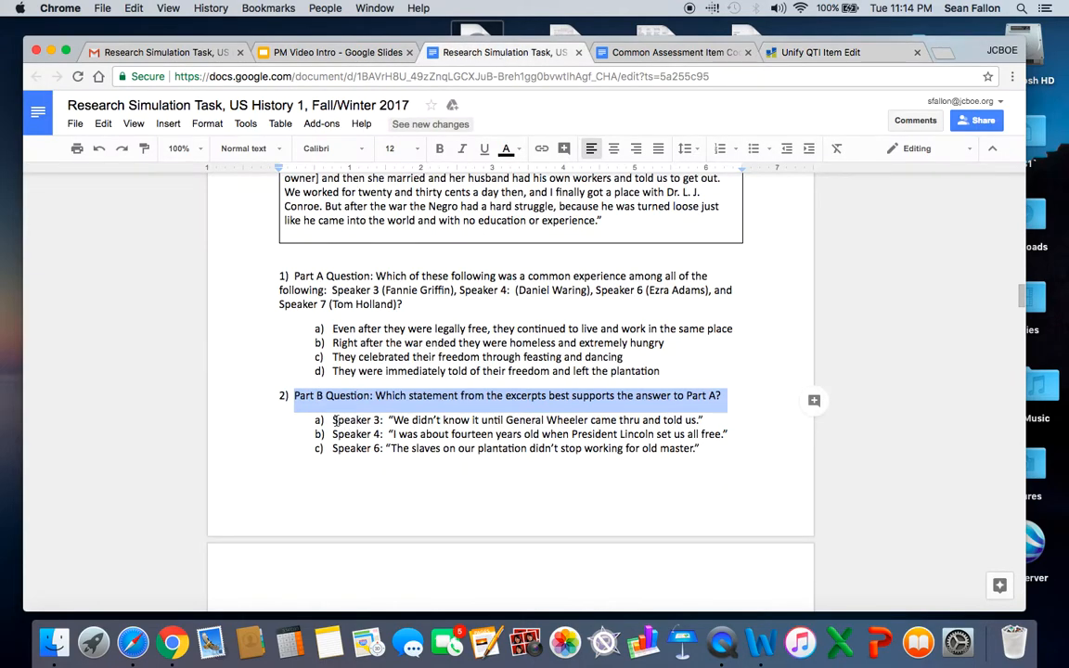
drag(335, 419, 708, 423)
key(super+c)
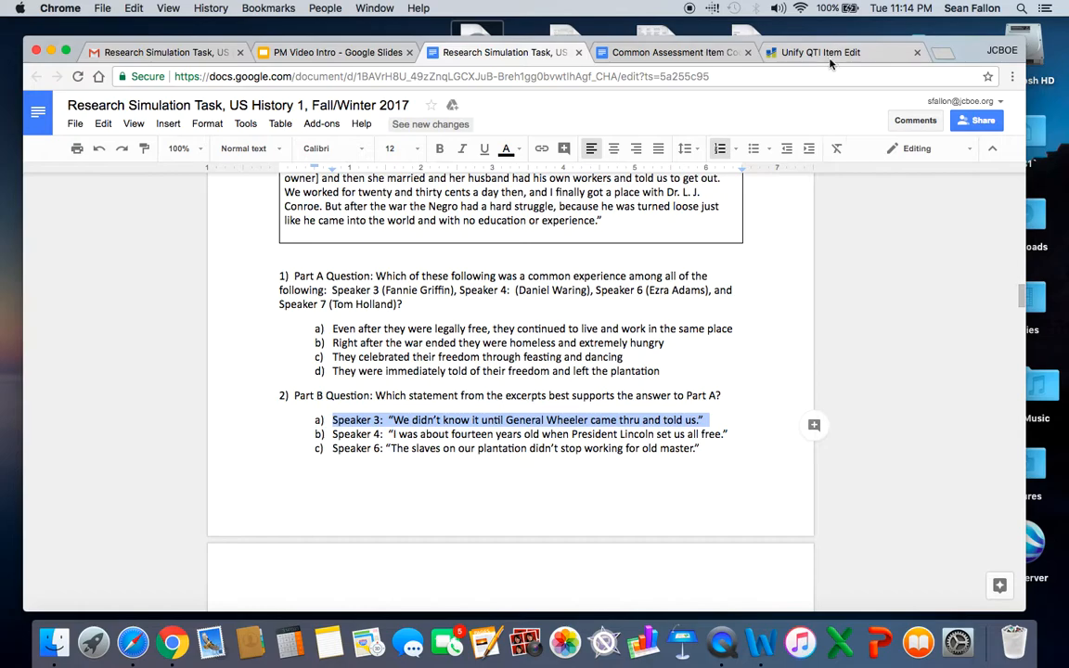
click(770, 52)
click(390, 446)
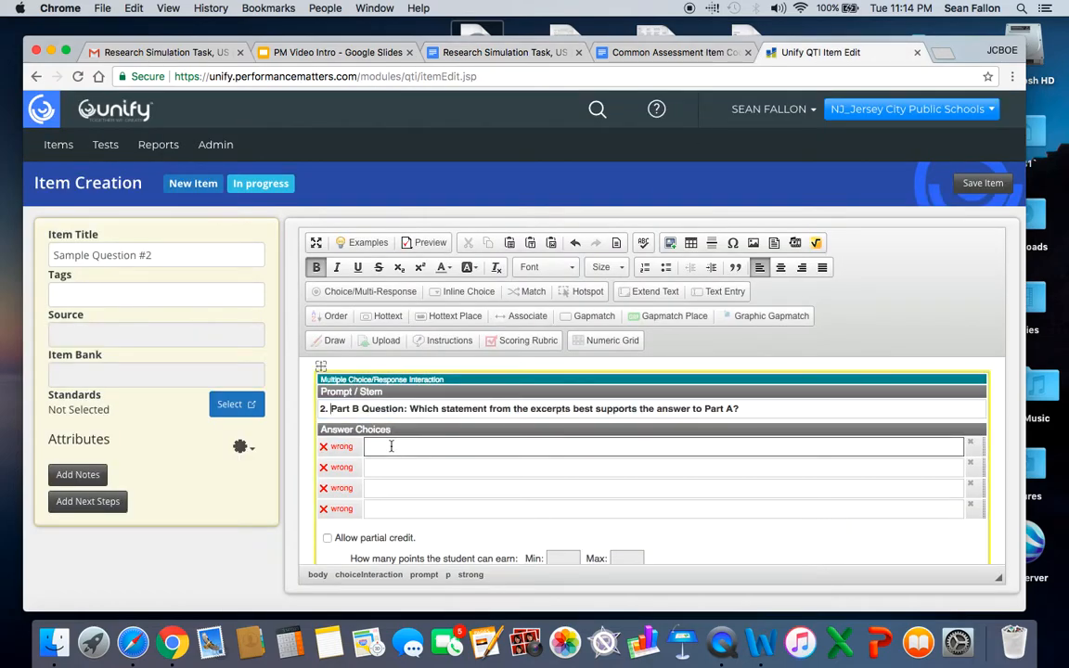
key(super+v)
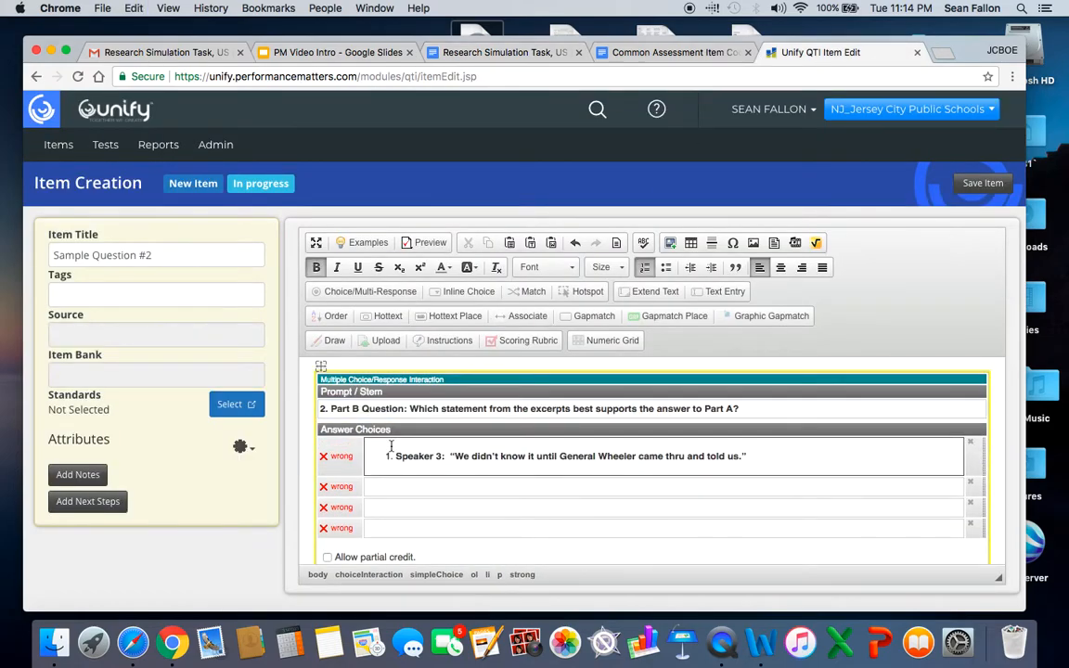
Copy option b, Speaker 4: "I was about fourteen years old when President Lincoln set us all free.", from the document into the second answer choice.
click(499, 56)
click(331, 433)
drag(331, 434, 733, 433)
key(ctrl+c)
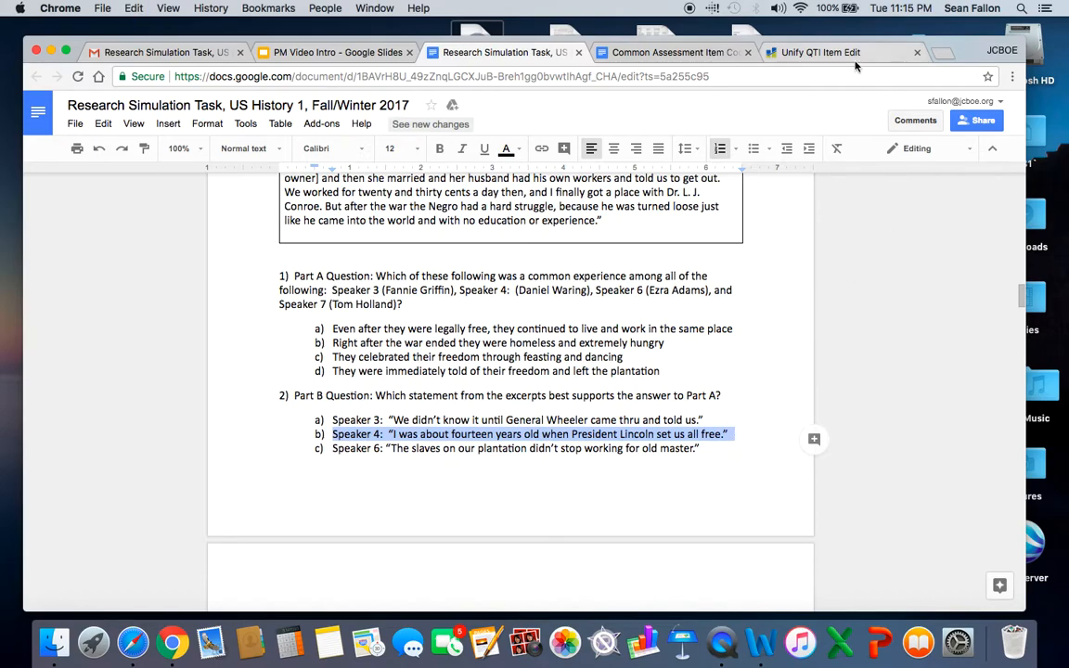
click(821, 52)
click(429, 487)
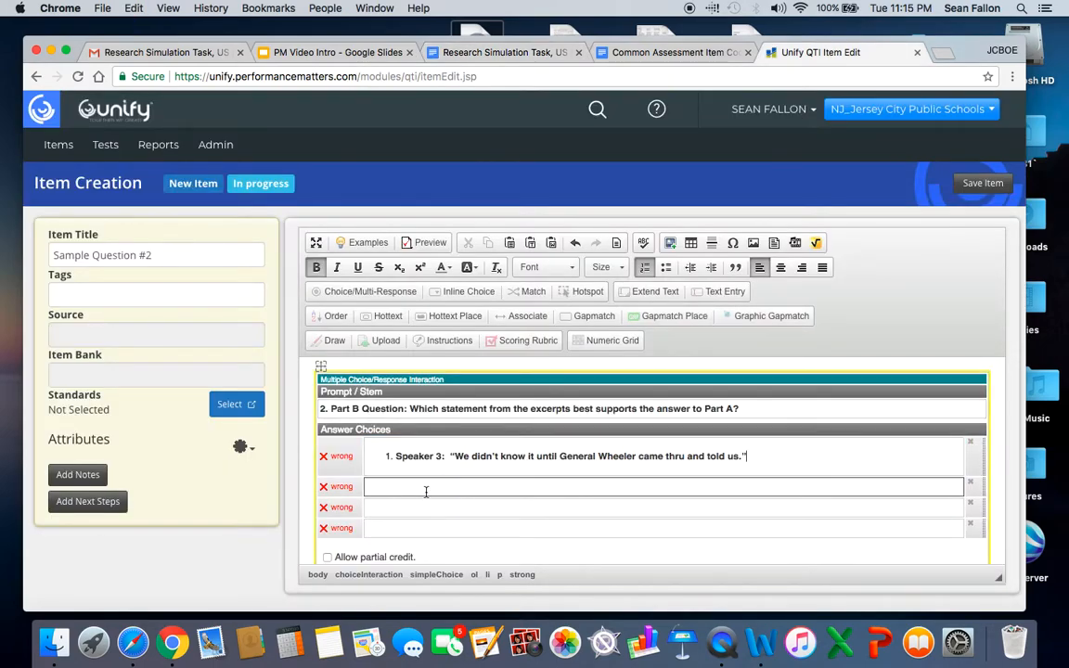
key(ctrl+v)
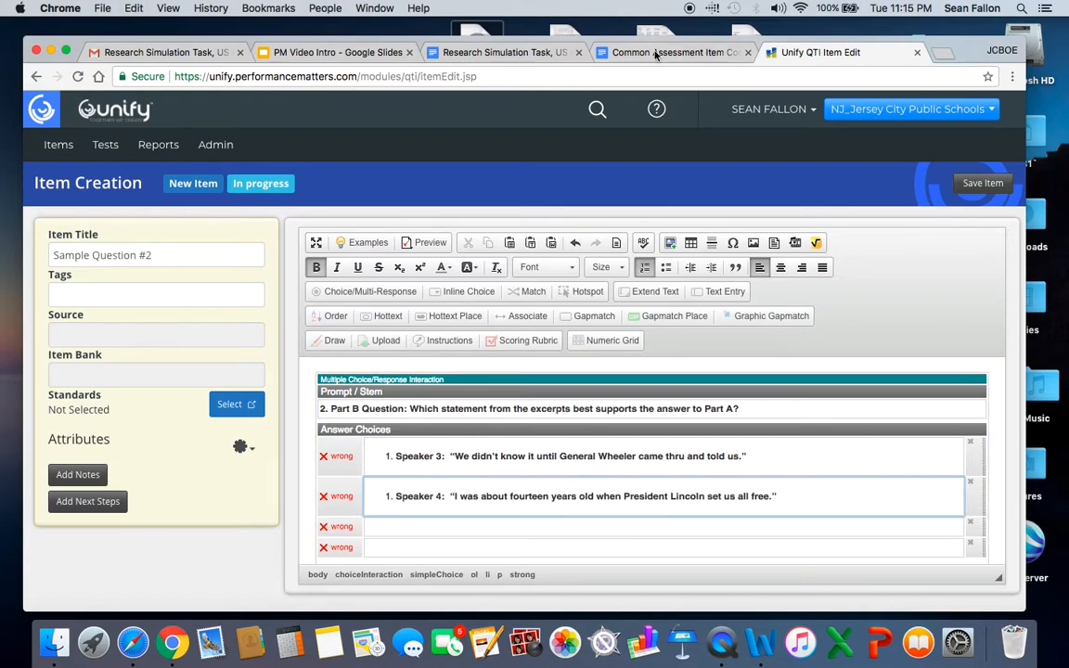
Copy option c, Speaker 6: "The slaves on our plantation didn't stop working for old master.", from the document into the third answer choice.
click(532, 57)
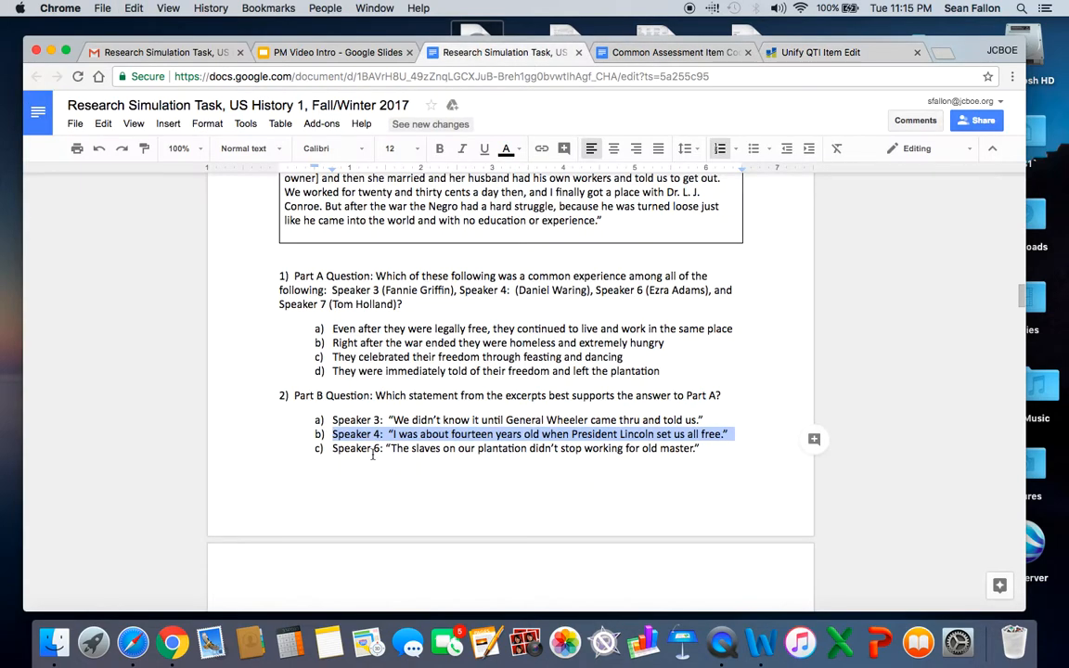
drag(333, 449, 710, 449)
key(super+c)
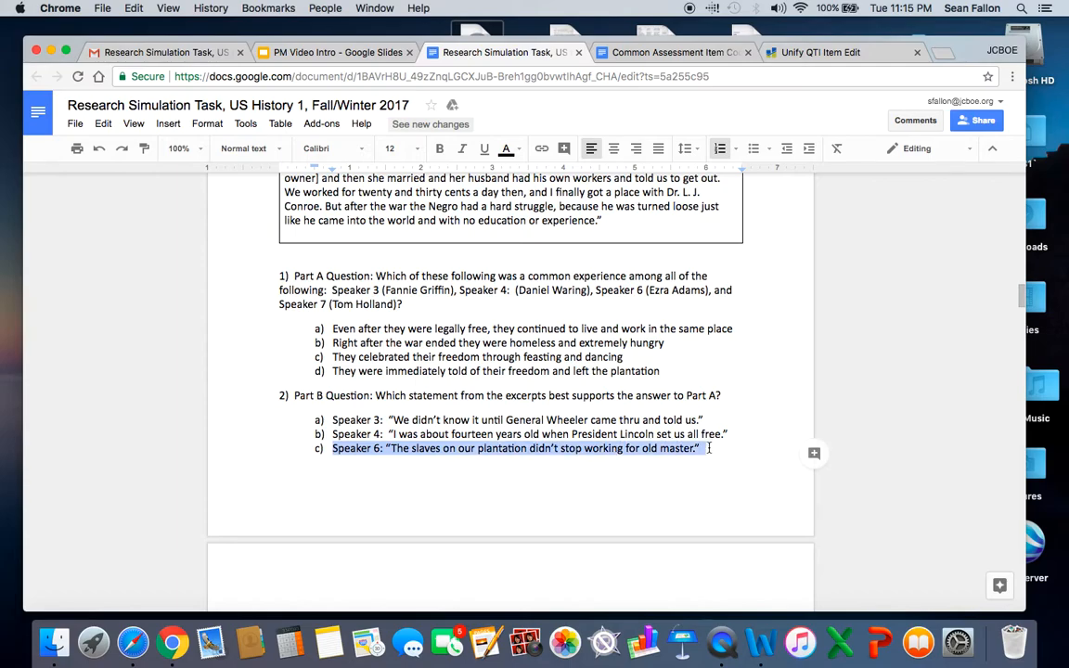
click(789, 53)
click(394, 526)
key(super+v)
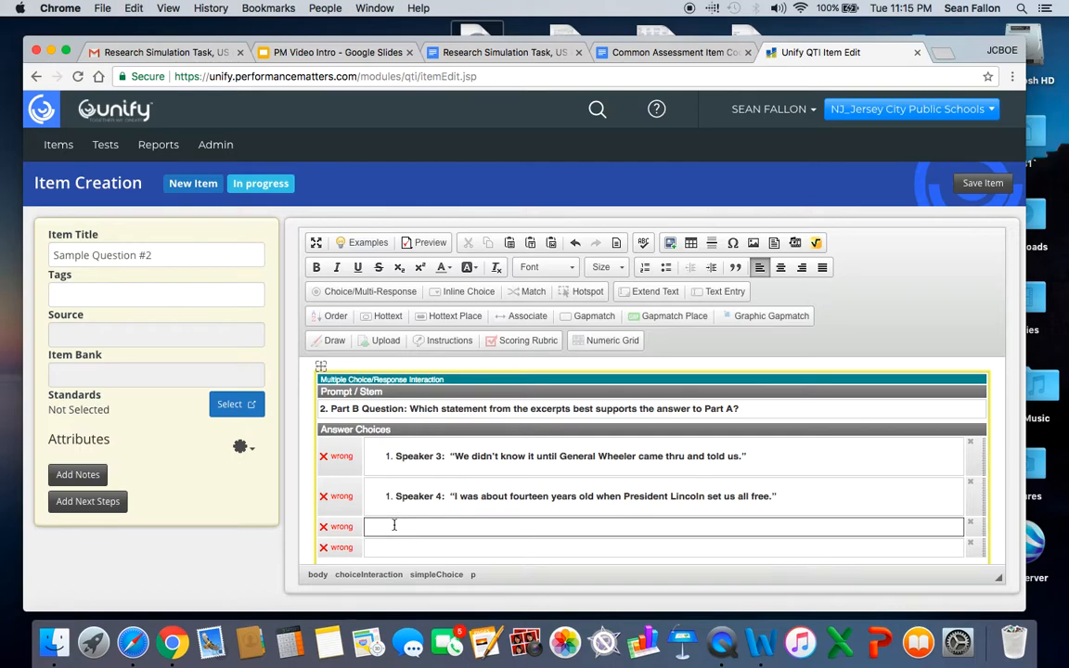
Return to the Research Simulation Task document and select the text of question 2's option d, the Speaker 6 quote beginning "They soon found out".
scroll(572, 457, down, 2)
click(751, 479)
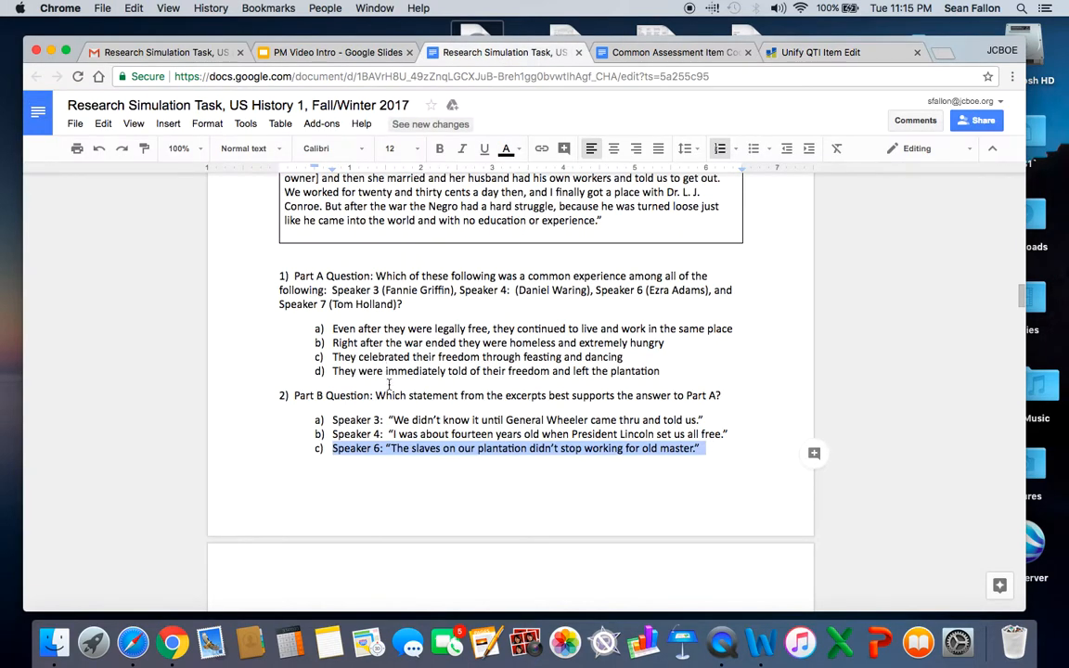
scroll(387, 371, down, 5)
drag(334, 428, 462, 454)
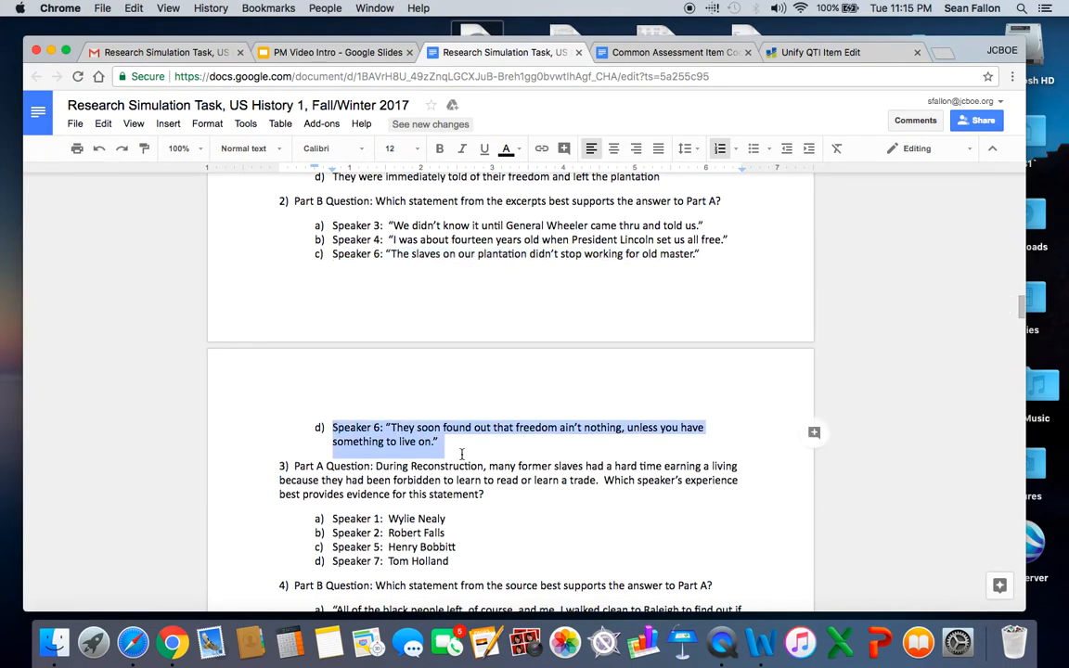
key(super+v)
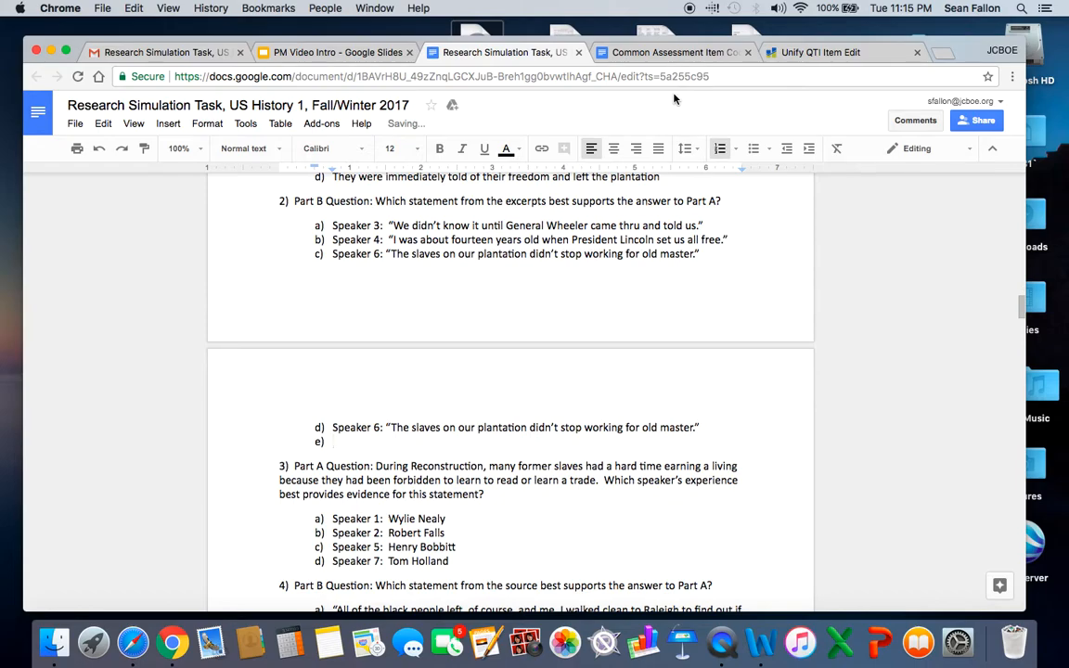
click(100, 124)
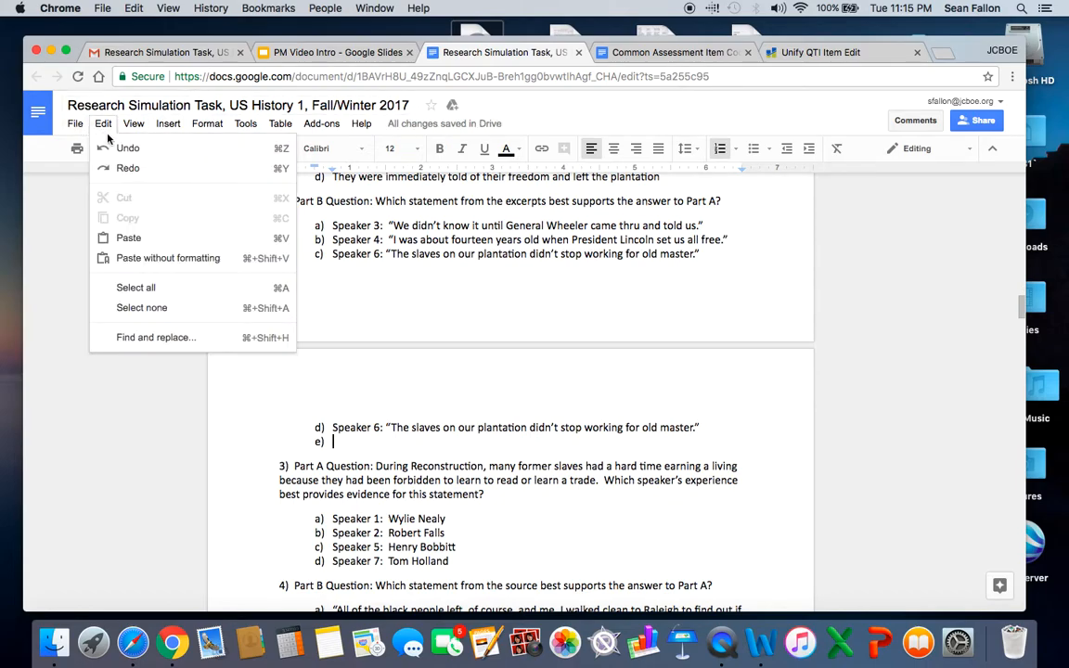
click(112, 147)
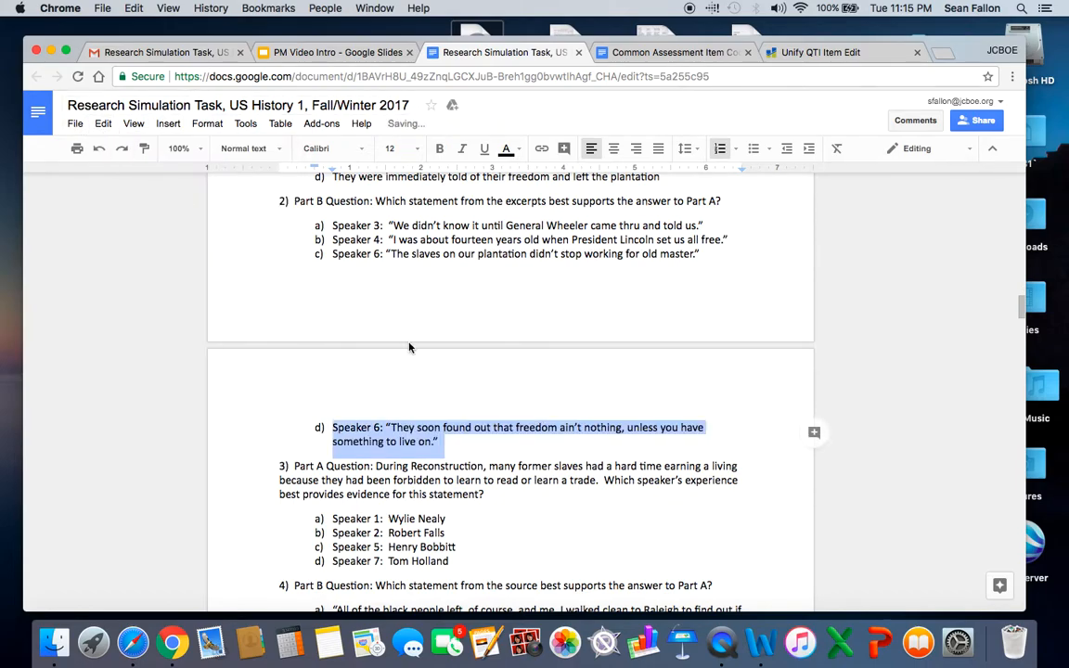
Copy the selected option d, Speaker 6: "They soon found out that freedom ain't nothing, unless you have something to live on.", into Unify's fourth answer choice.
click(822, 54)
click(388, 513)
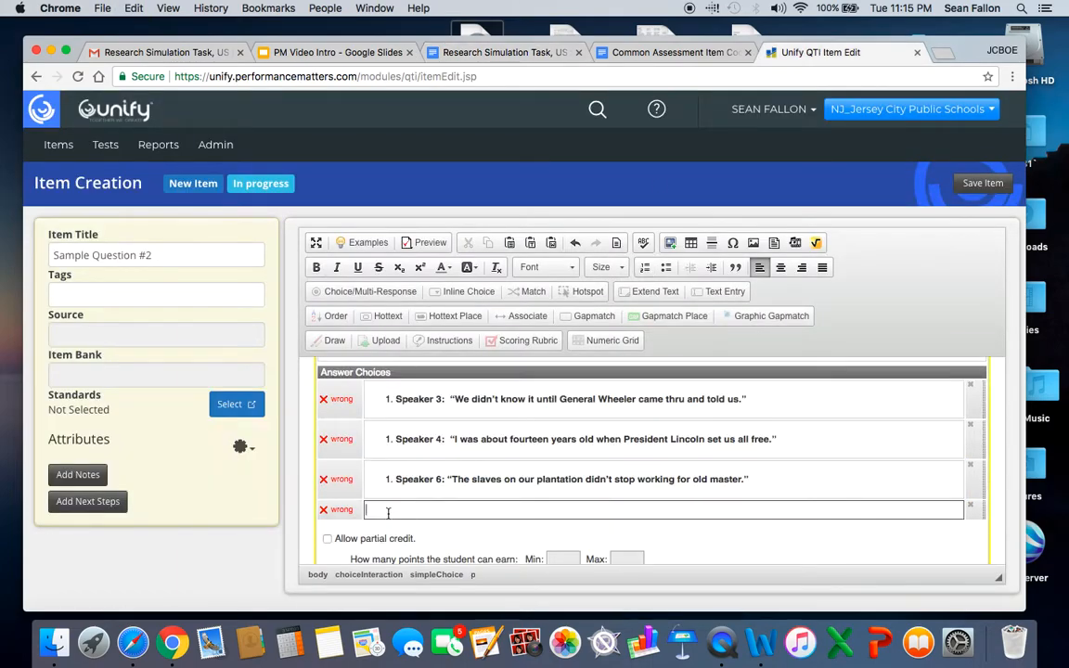
text(Speaker 6: "They soon found out that freedom ain’t nothing, unless you have something to live on.")
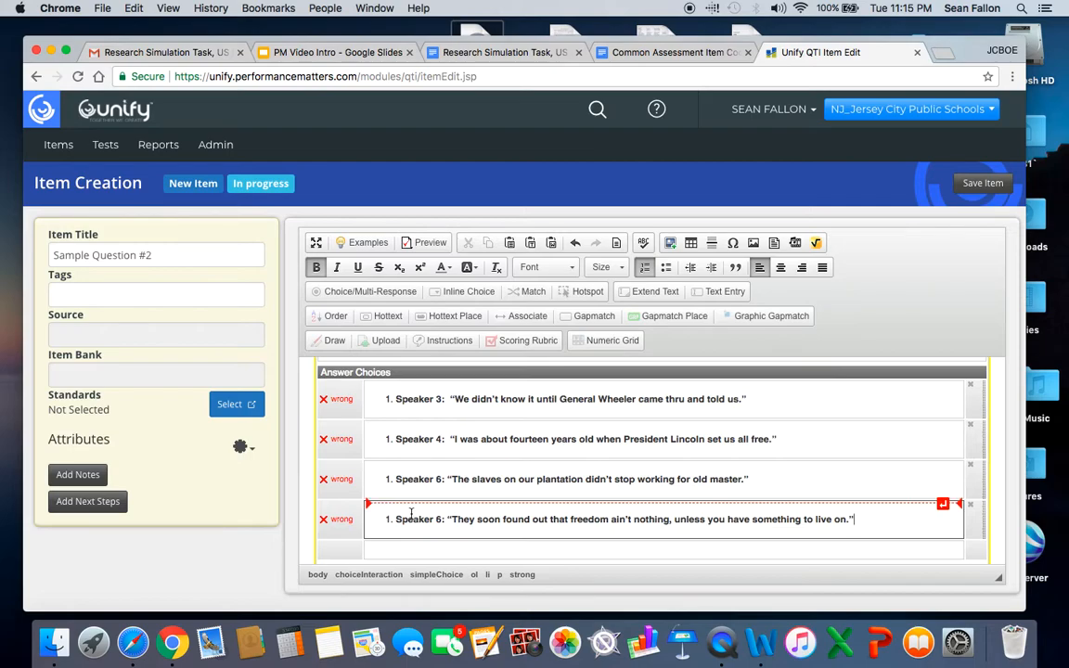
Remove the list numbering and indent from the first answer choice, the Speaker 3 quote, without leaving a blank line above it.
click(400, 399)
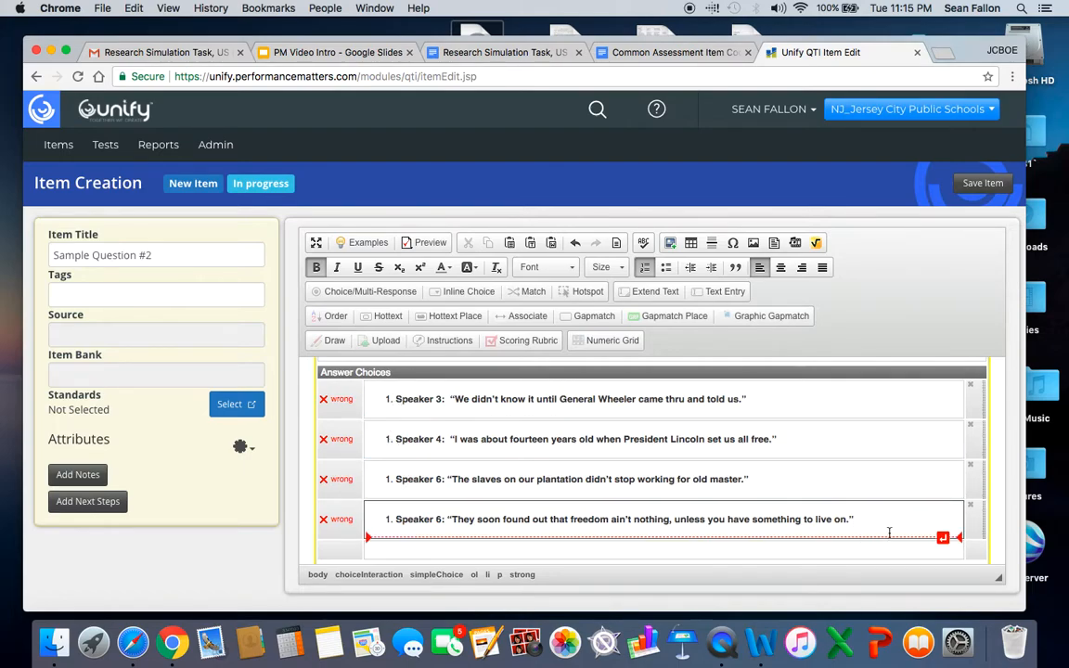
scroll(933, 545, up, 2)
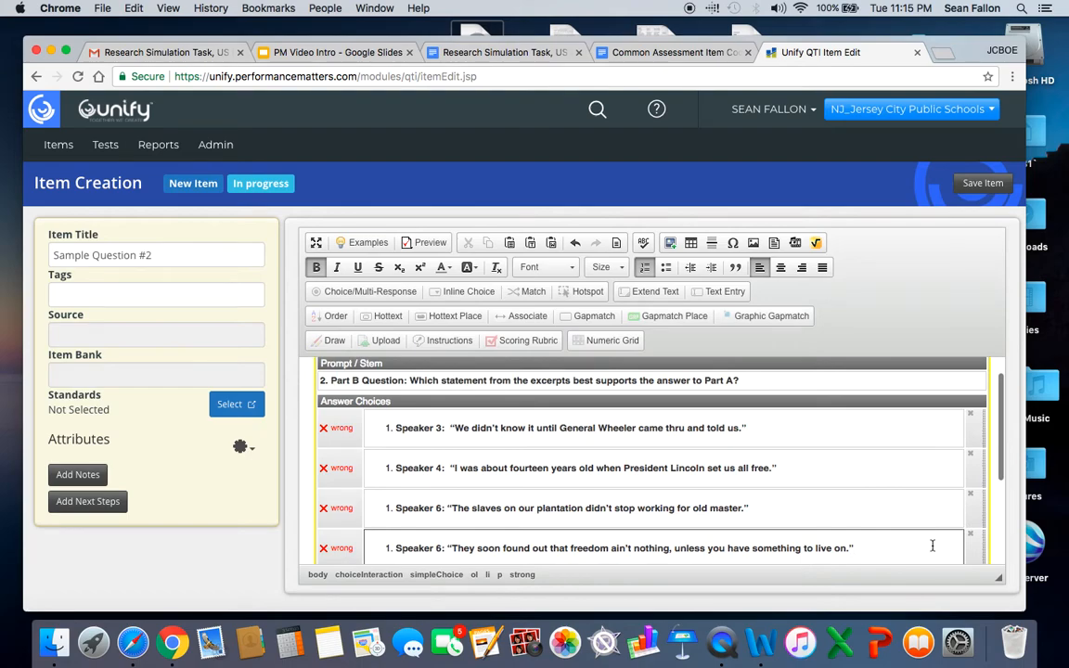
click(944, 415)
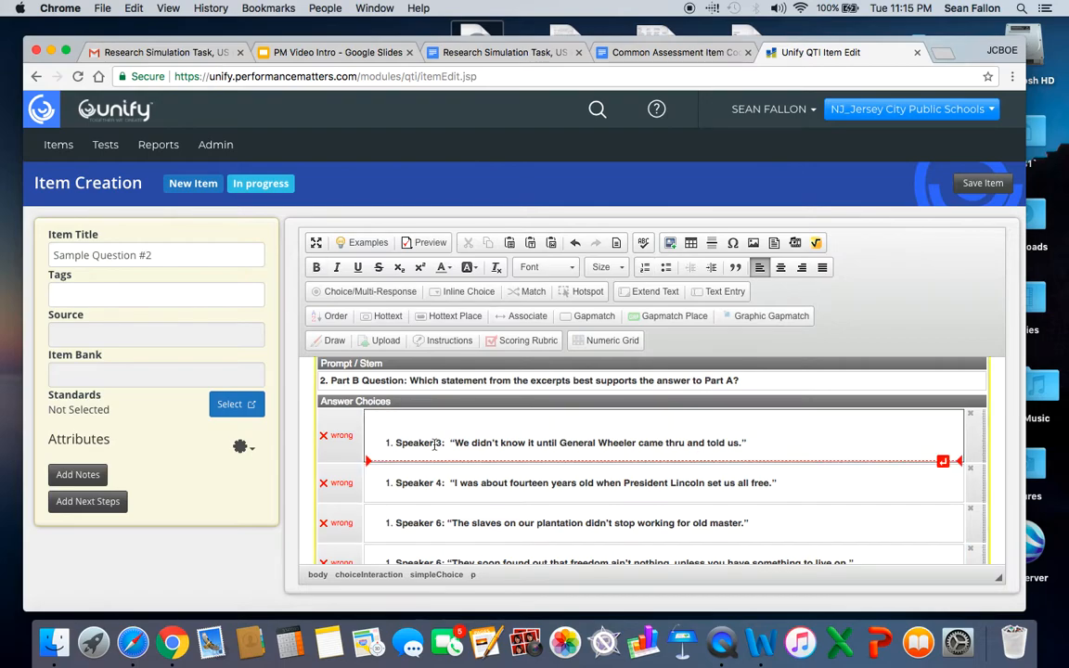
click(395, 444)
key(BackSpace)
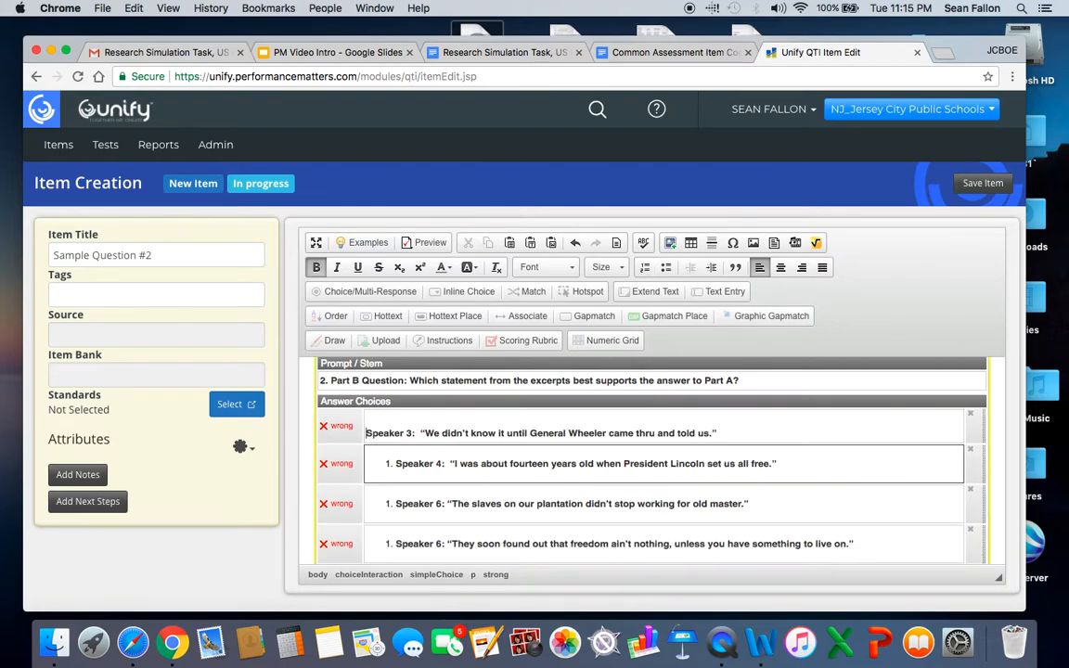
key(BackSpace)
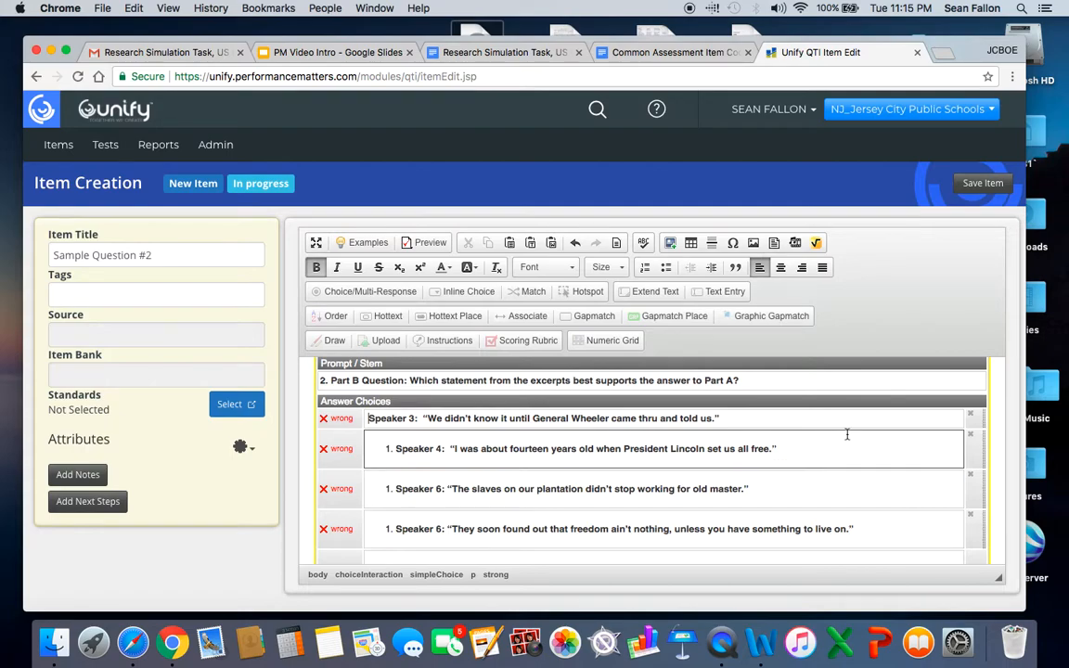
Remove the list numbering and indent from the second and third answer choices, leaving no blank lines above the quotes.
click(946, 432)
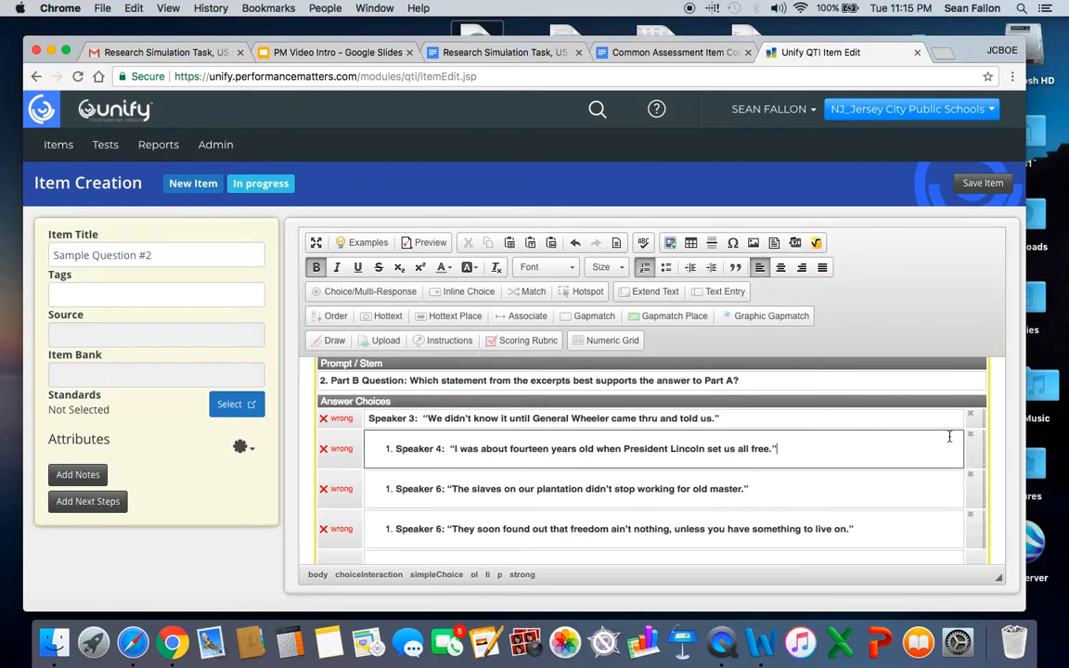
click(946, 432)
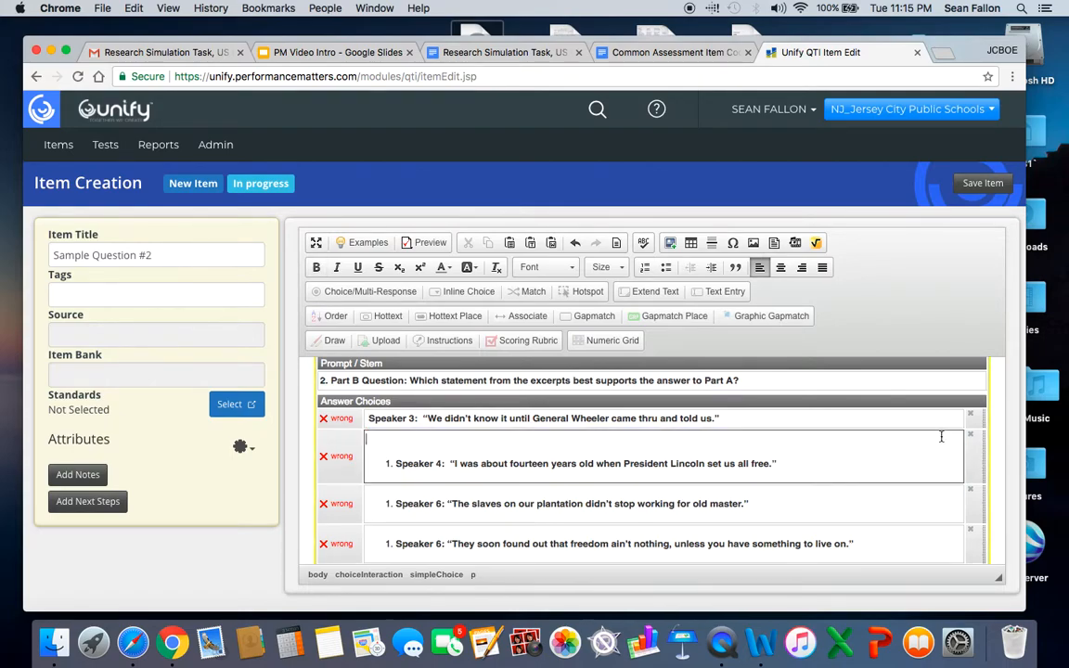
click(396, 467)
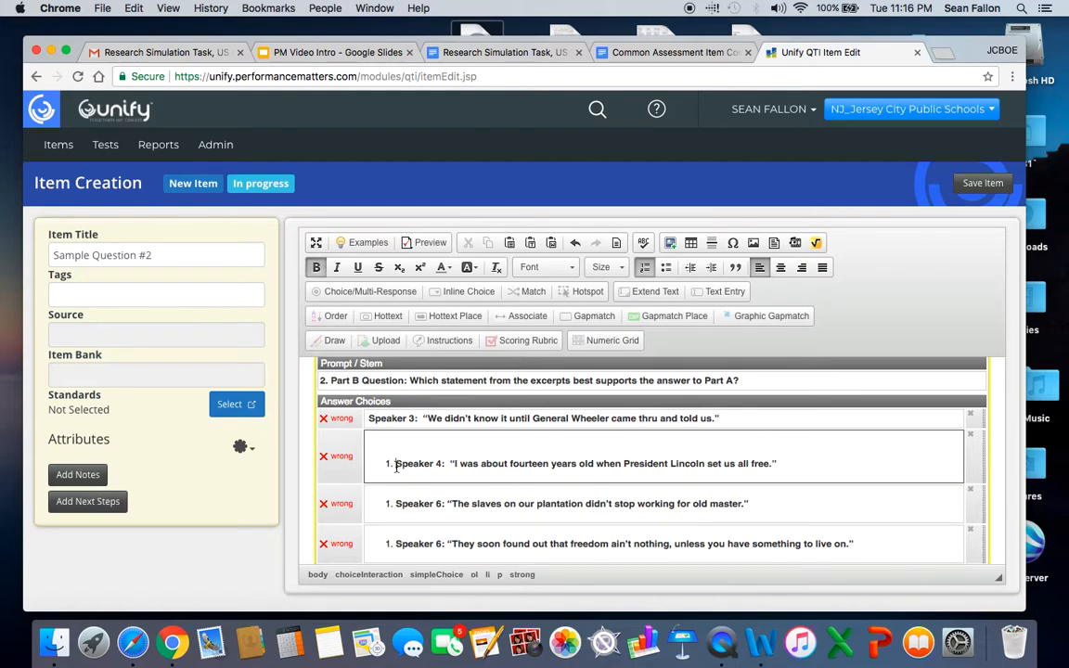
key(BackSpace)
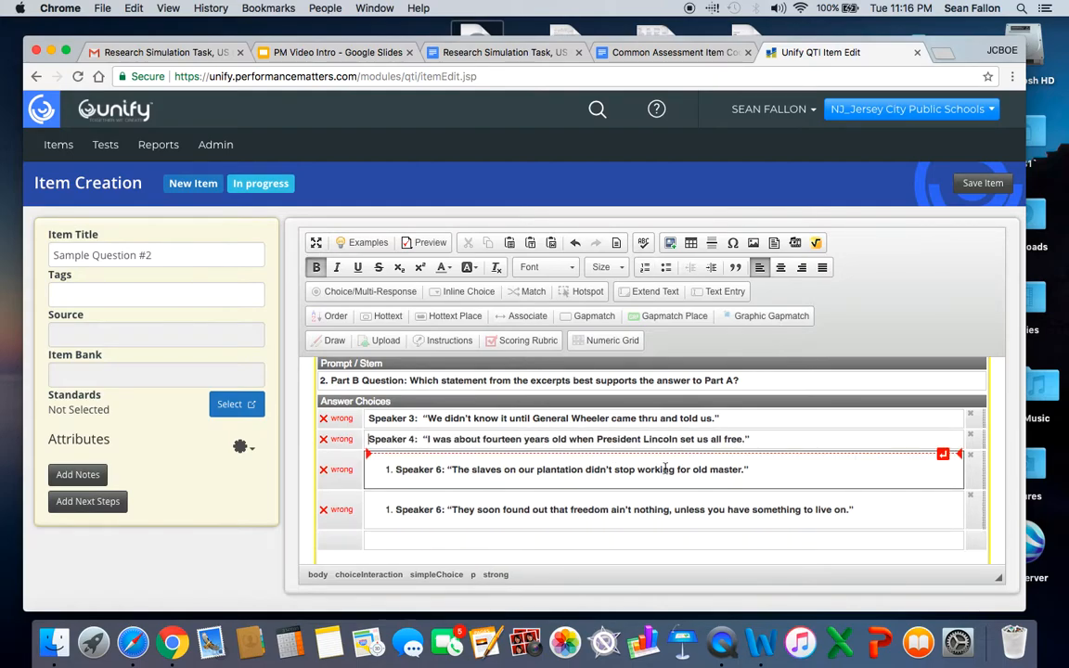
click(943, 456)
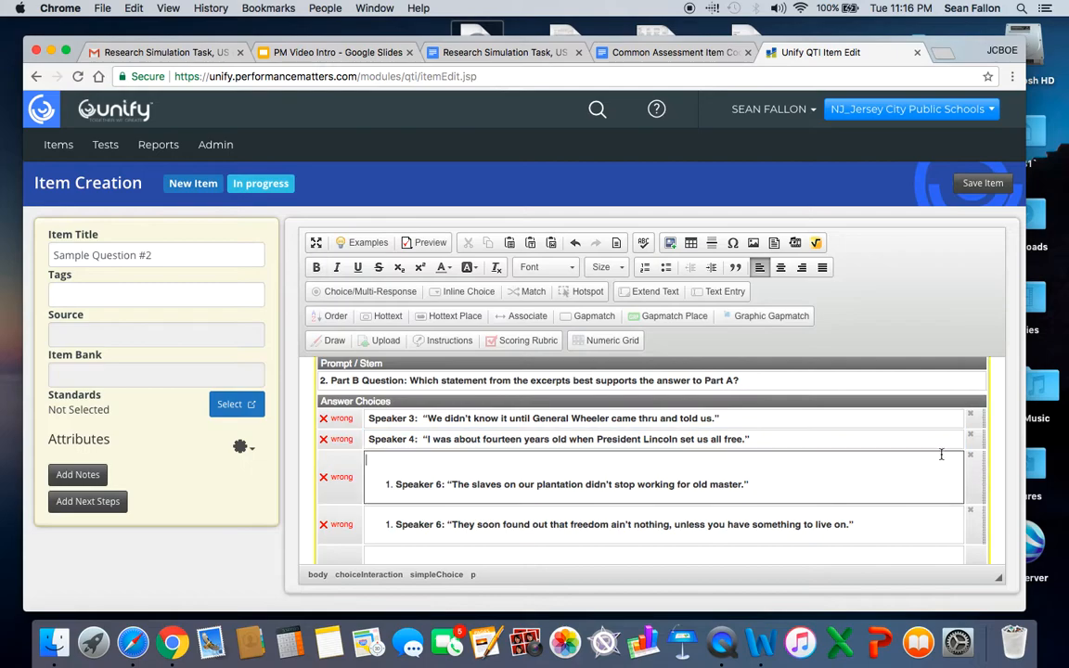
click(399, 485)
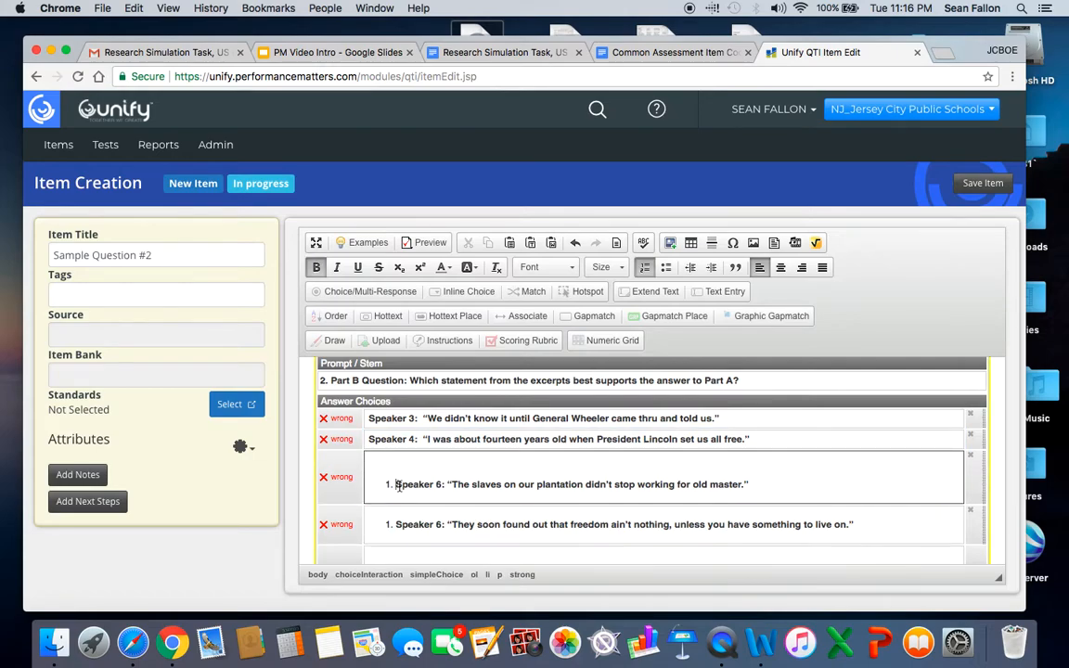
key(BackSpace)
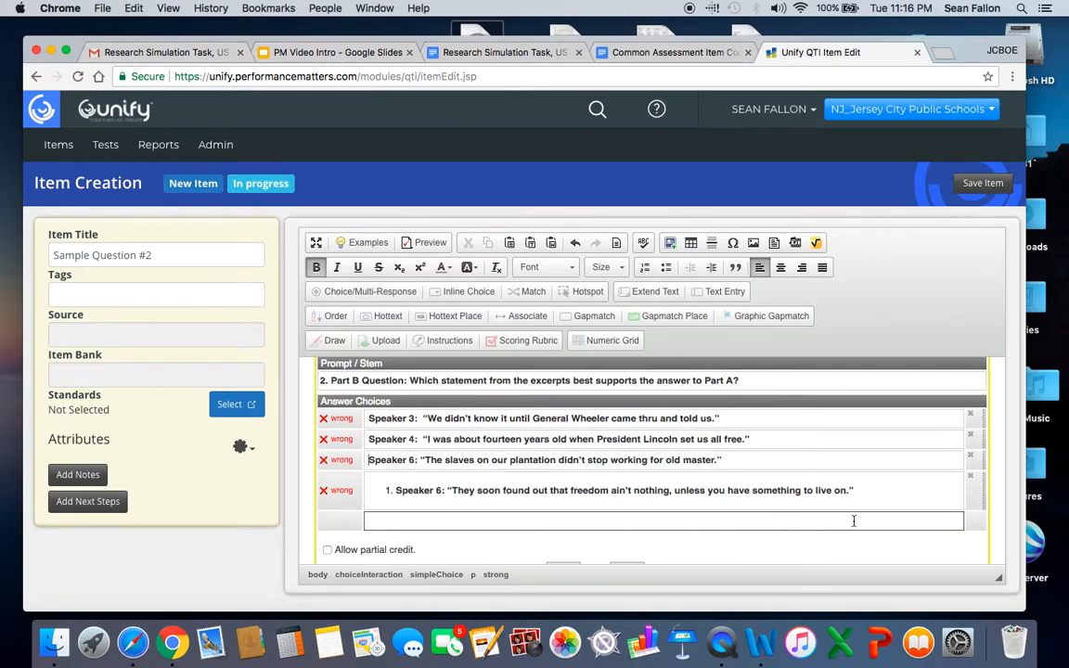
Remove the list numbering and indent from the fourth answer choice, the Speaker 6 quote about freedom, leaving no blank line.
click(943, 477)
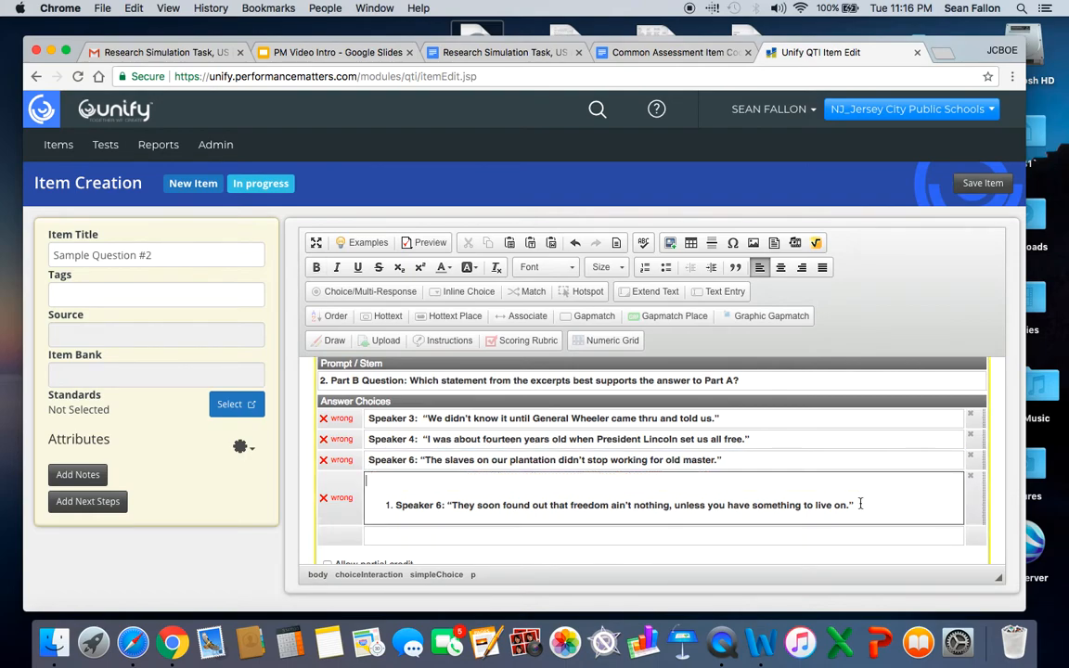
click(394, 508)
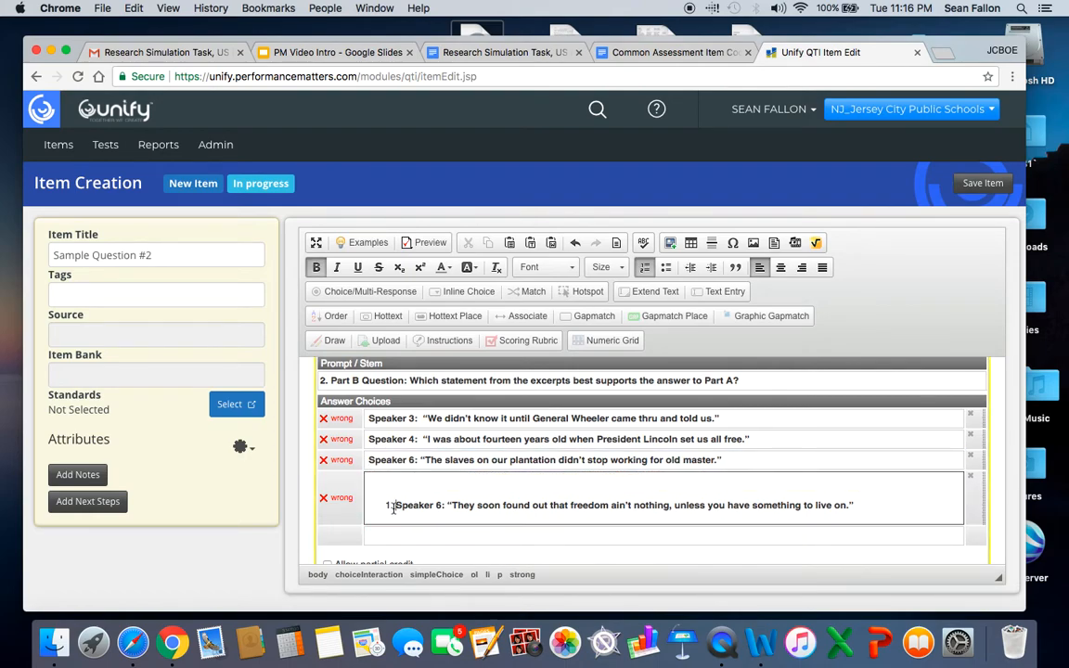
key(BackSpace)
key(BackSpace)
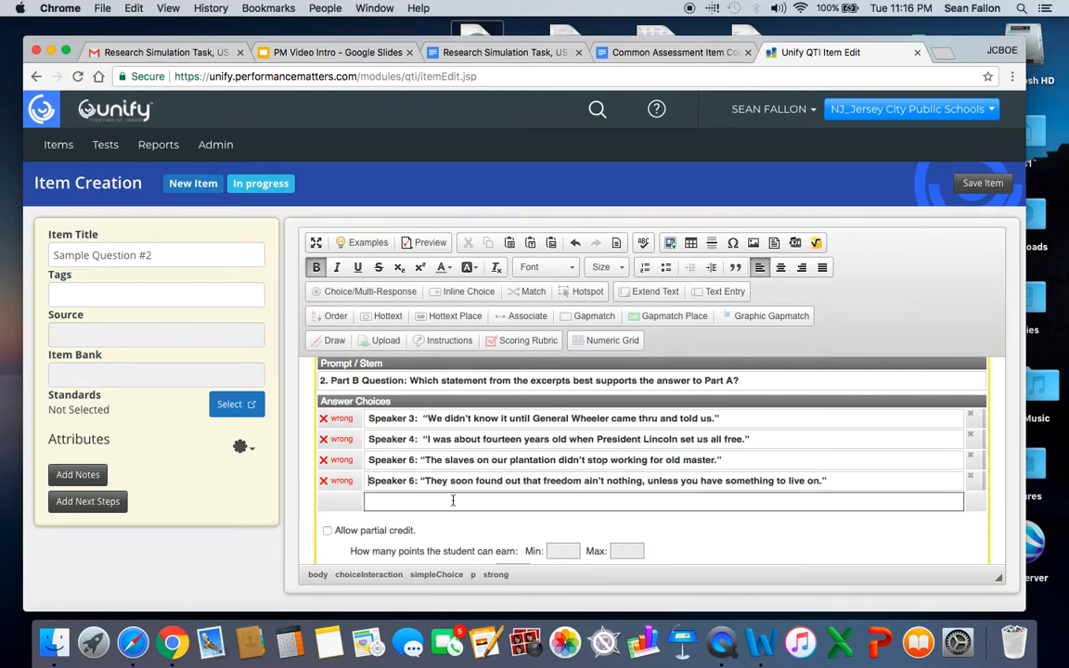
click(614, 378)
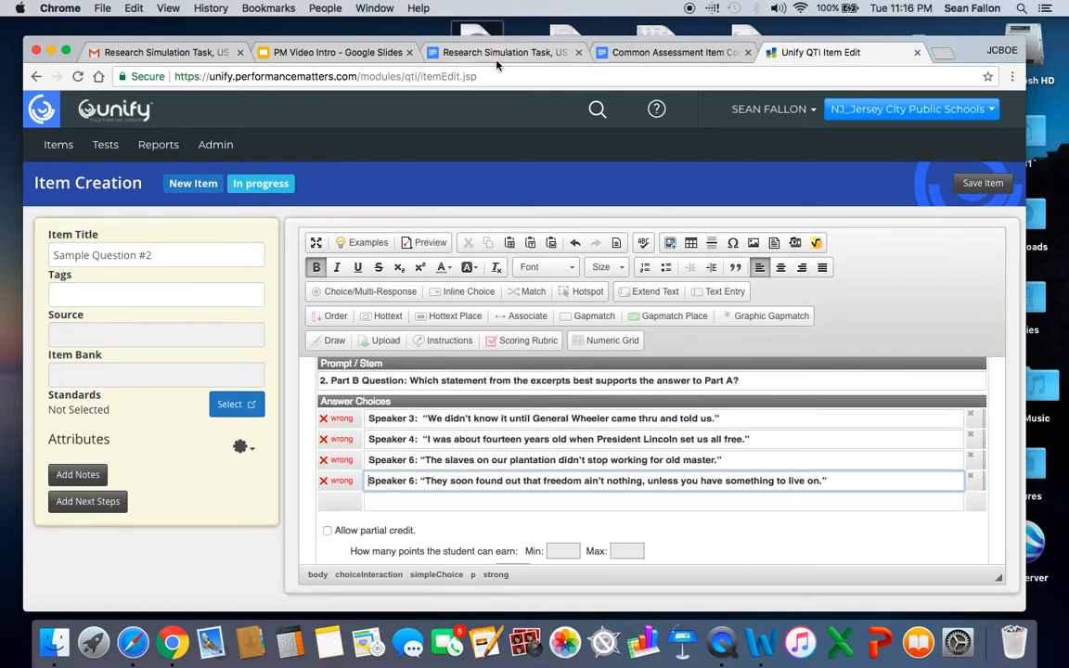
Switch to the Research Simulation Task document and check the answer key near its end for question 2.
click(455, 52)
scroll(427, 316, down, 5)
scroll(415, 320, down, 20)
scroll(416, 320, down, 20)
scroll(416, 317, down, 10)
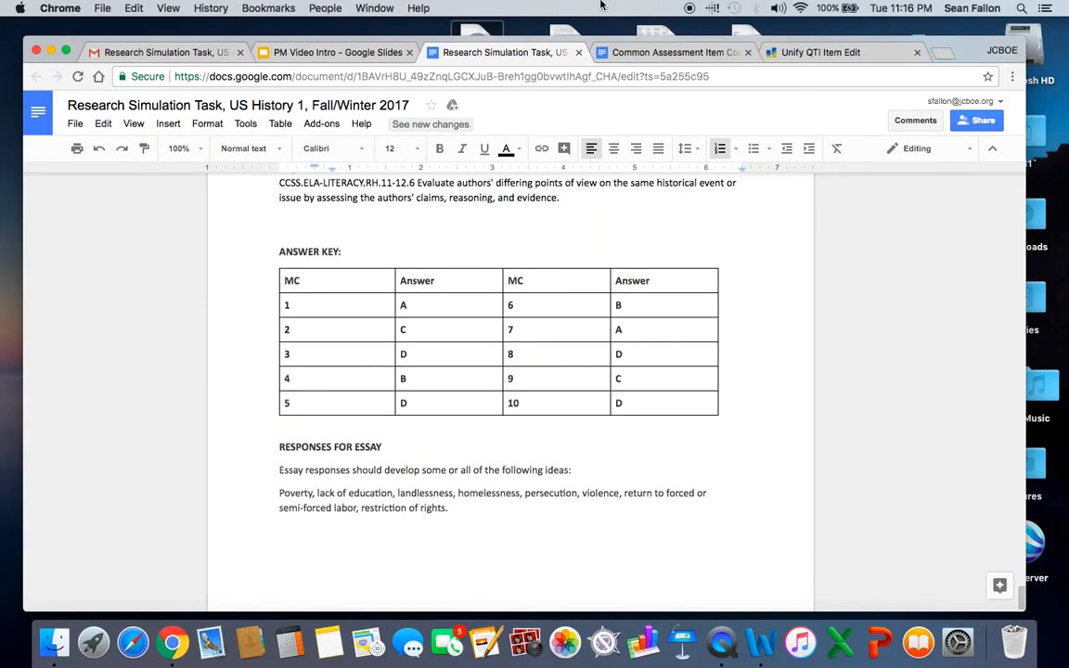
Switch back to the Unify item editor and mark the third answer choice, the Speaker 6 quote about the plantation slaves, as correct.
click(812, 54)
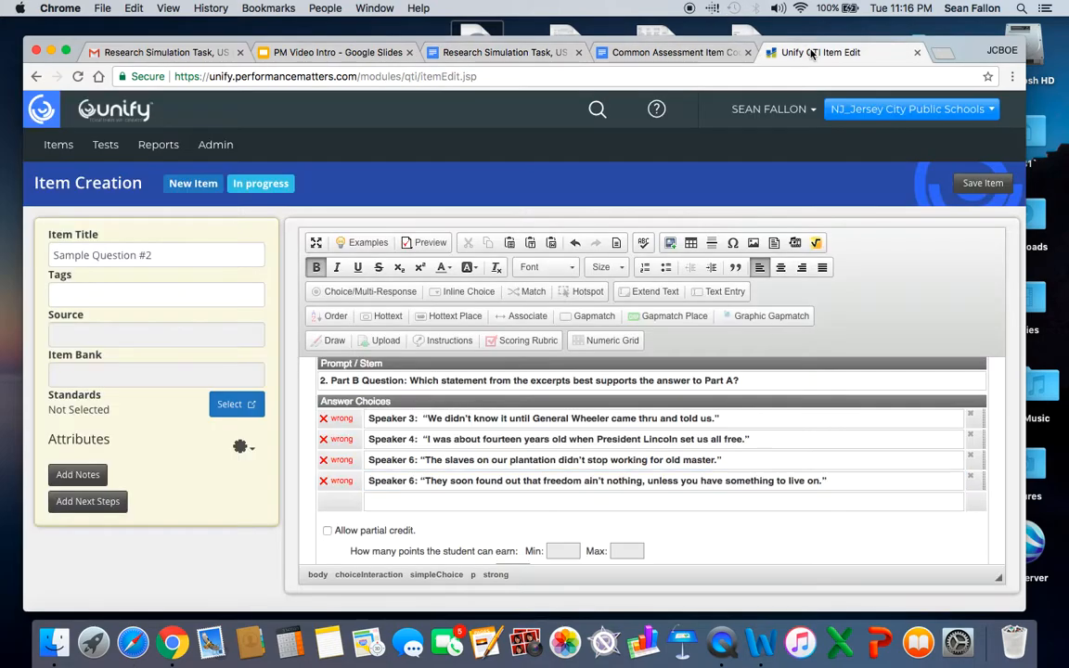
click(341, 459)
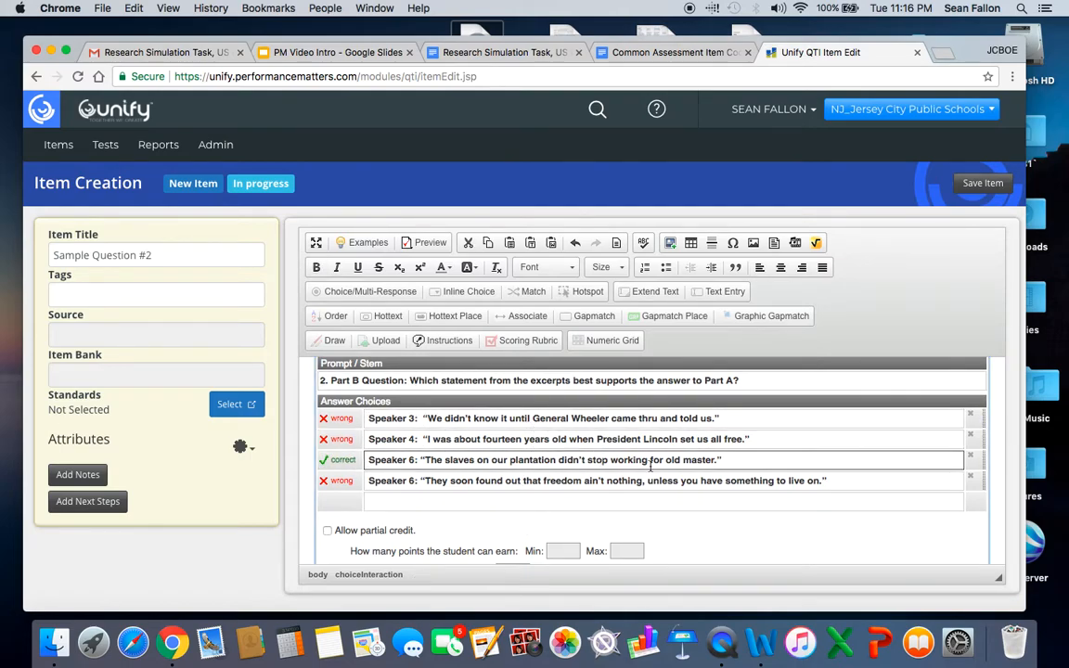
Save the item to the RST bank under NJ_Jersey City Public Schools, Social Studies, and submit it.
click(976, 185)
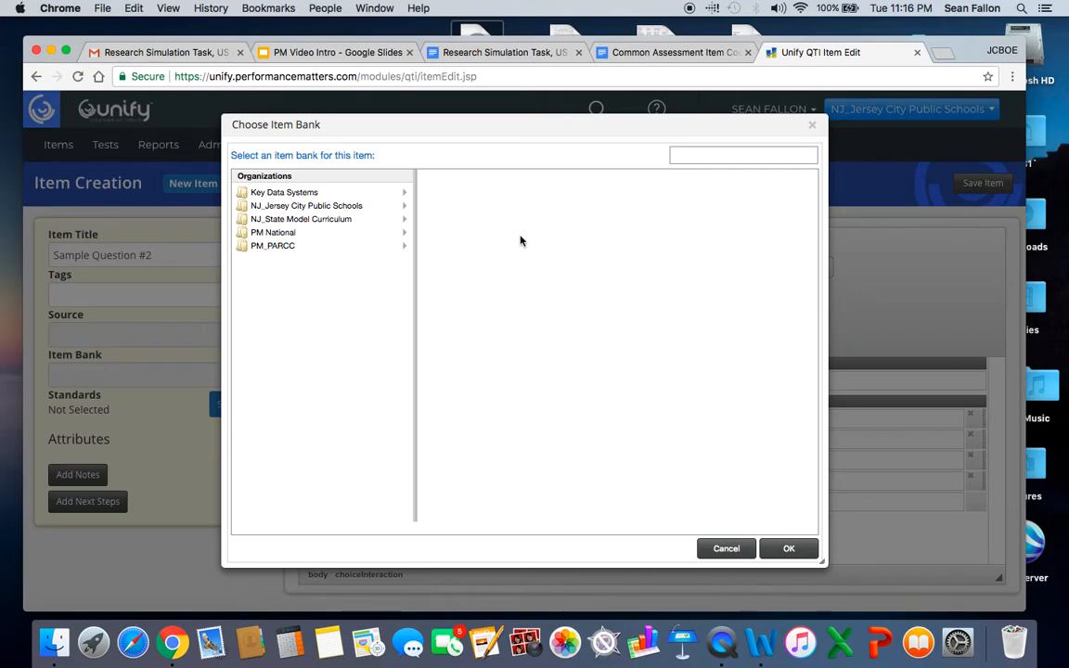
click(320, 207)
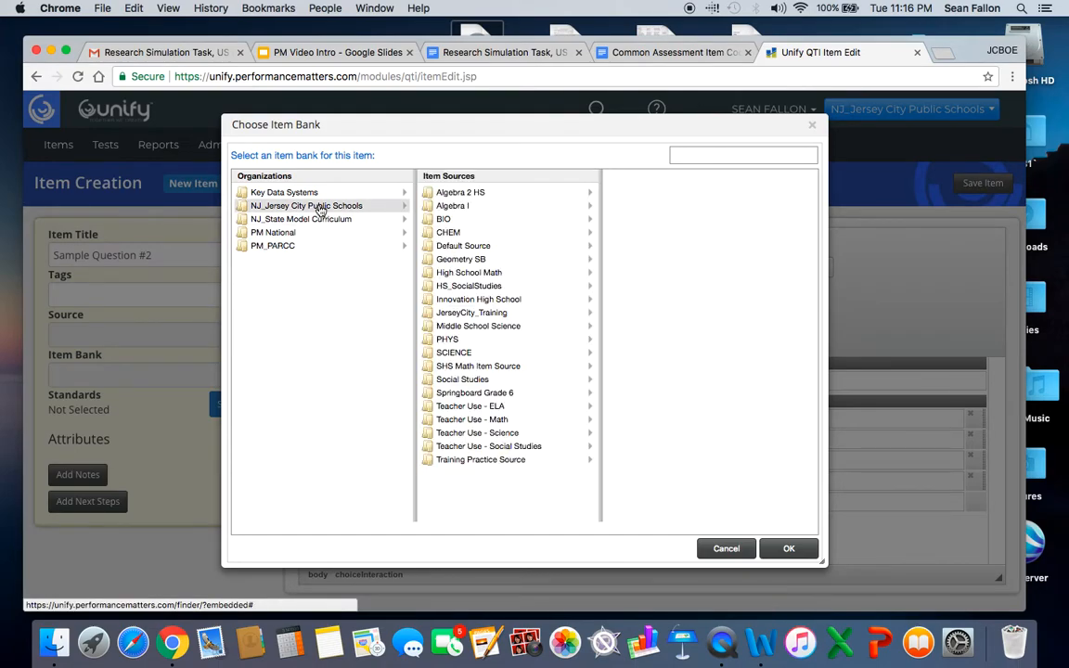
click(464, 381)
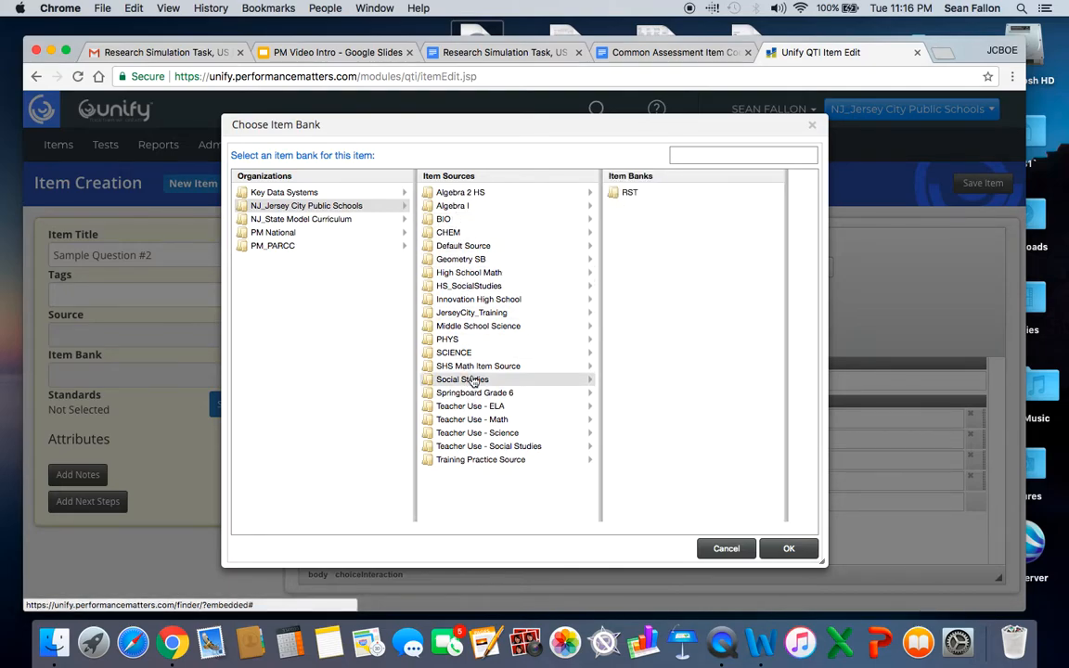
click(630, 197)
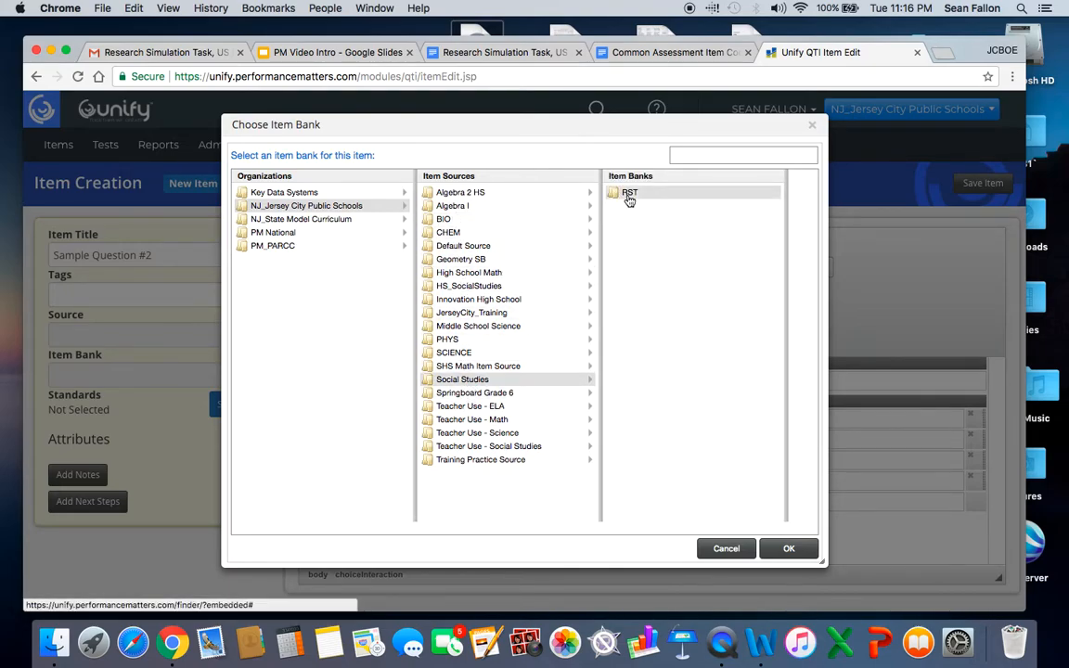
click(788, 549)
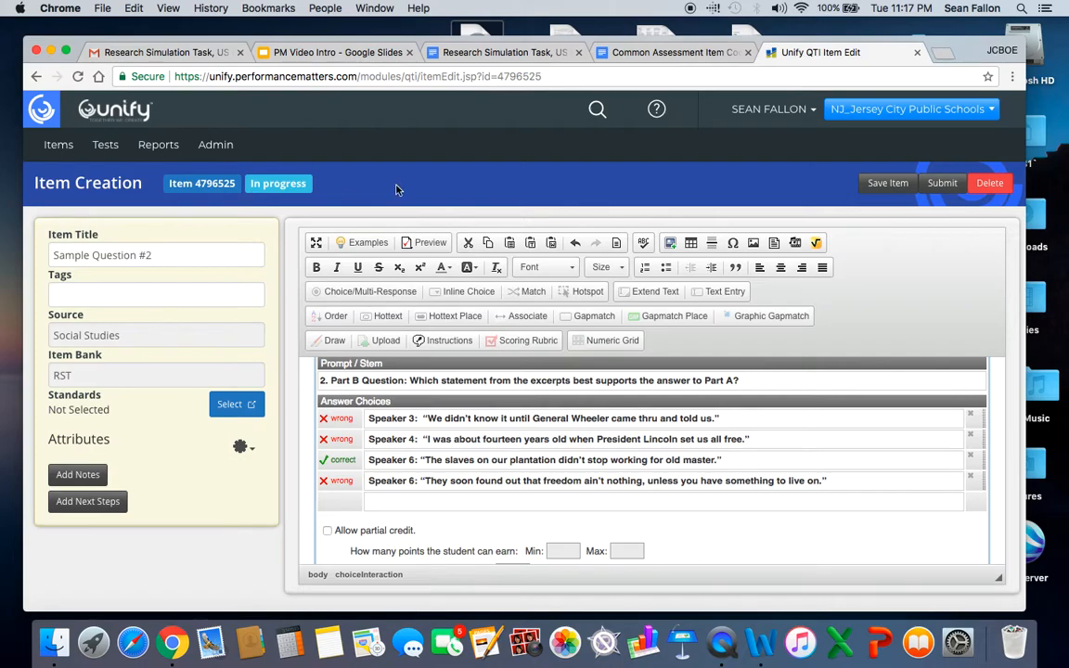
click(943, 185)
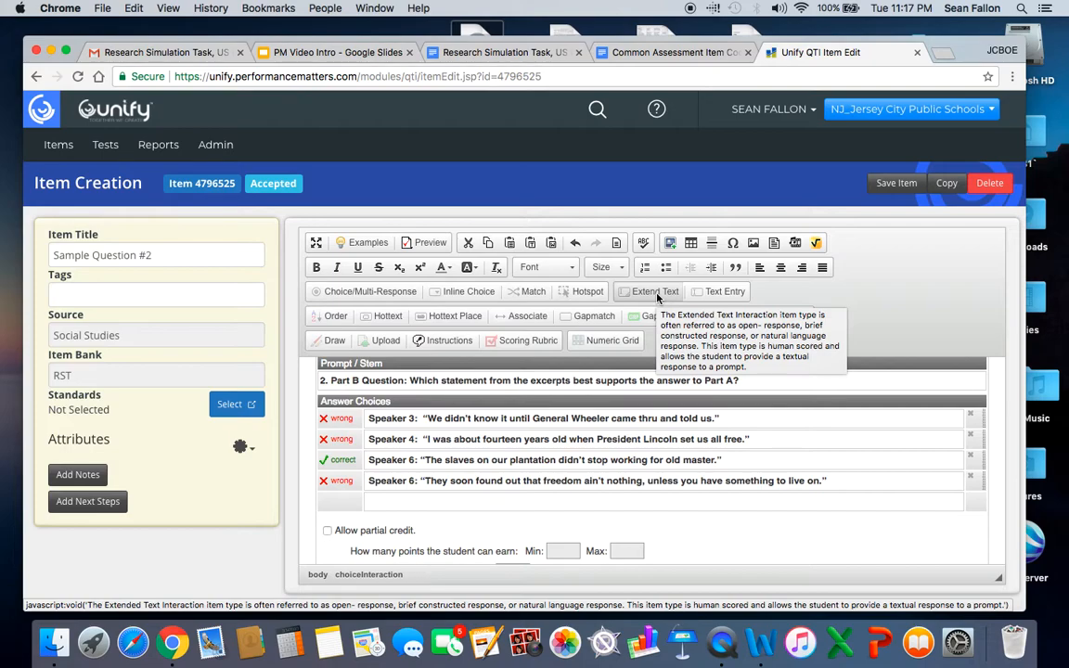
View the options for embedding media from external sites in the item, without adding any.
click(797, 244)
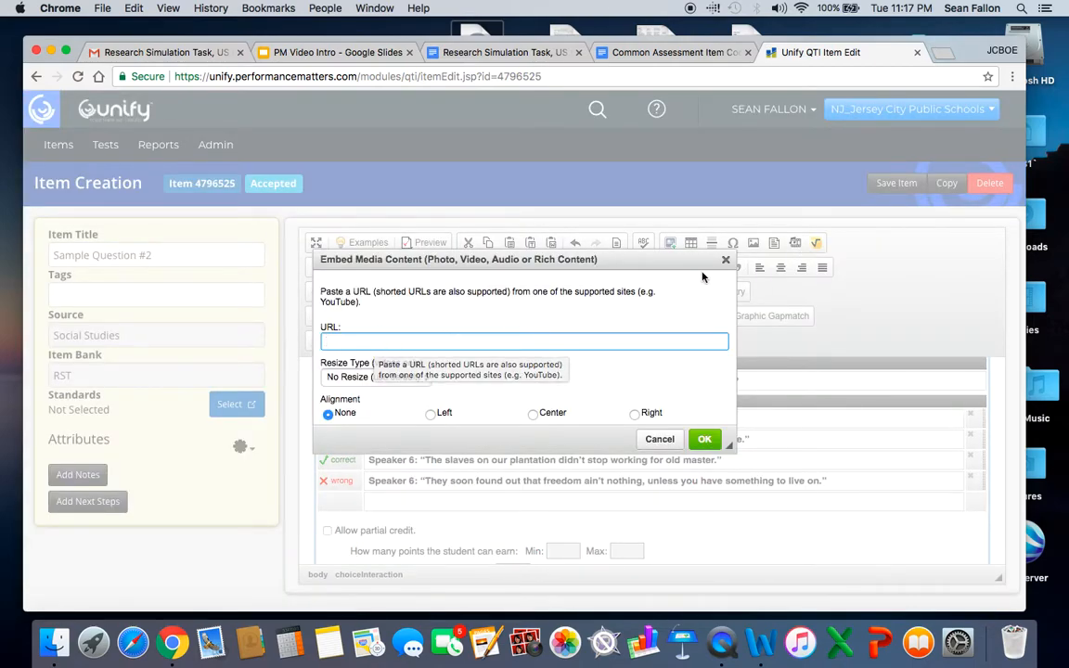
click(727, 263)
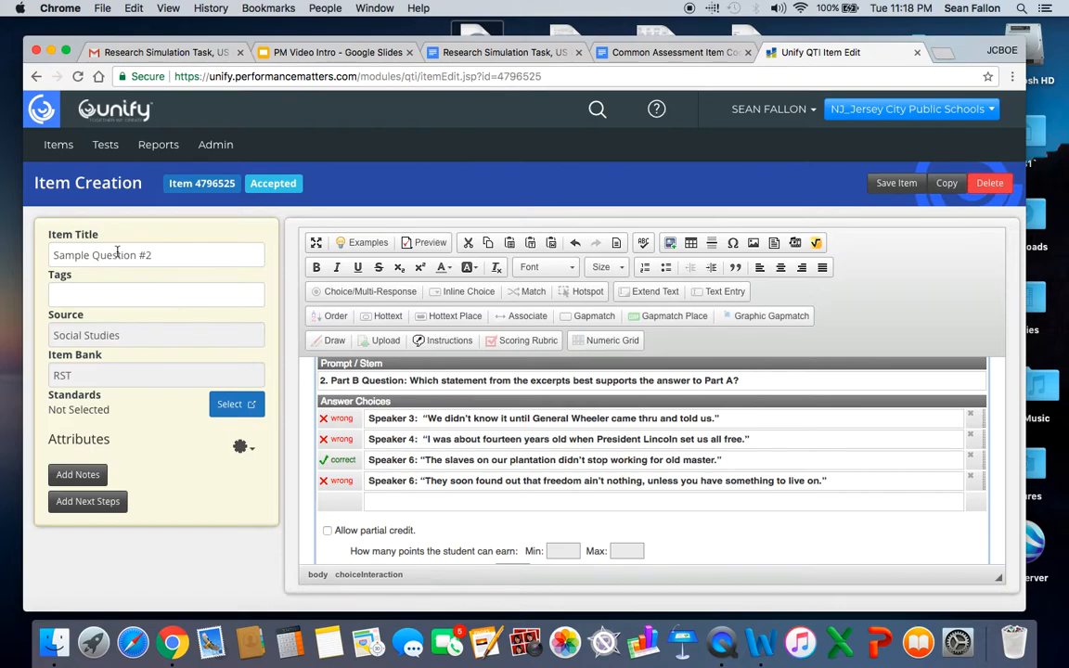
Create a new test, leaving the item editor page.
click(108, 152)
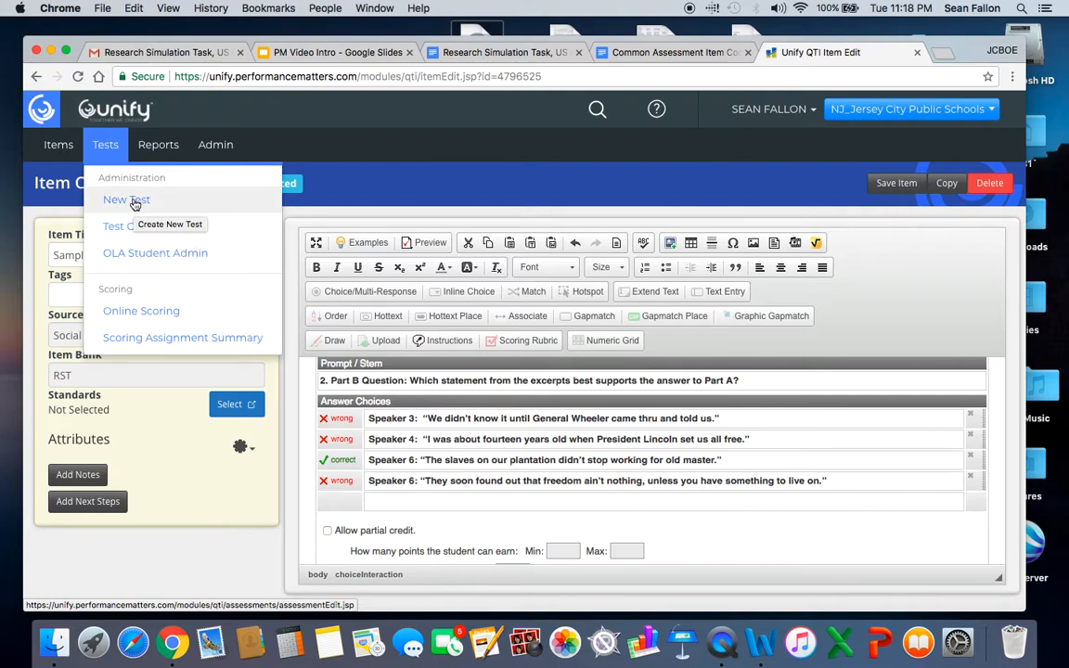
click(135, 201)
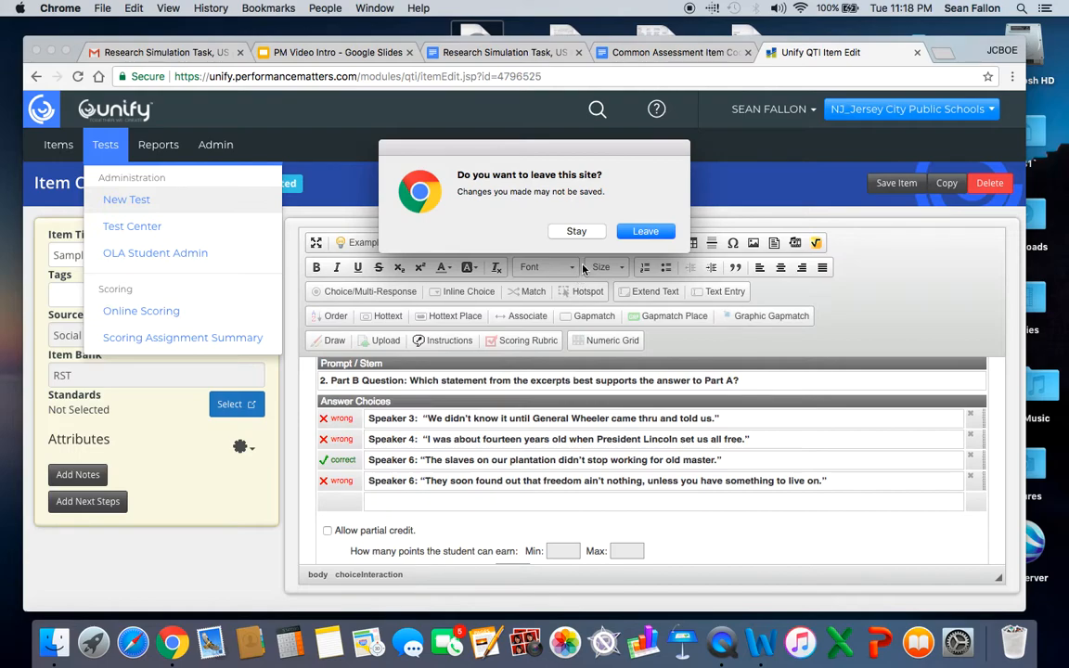
click(645, 232)
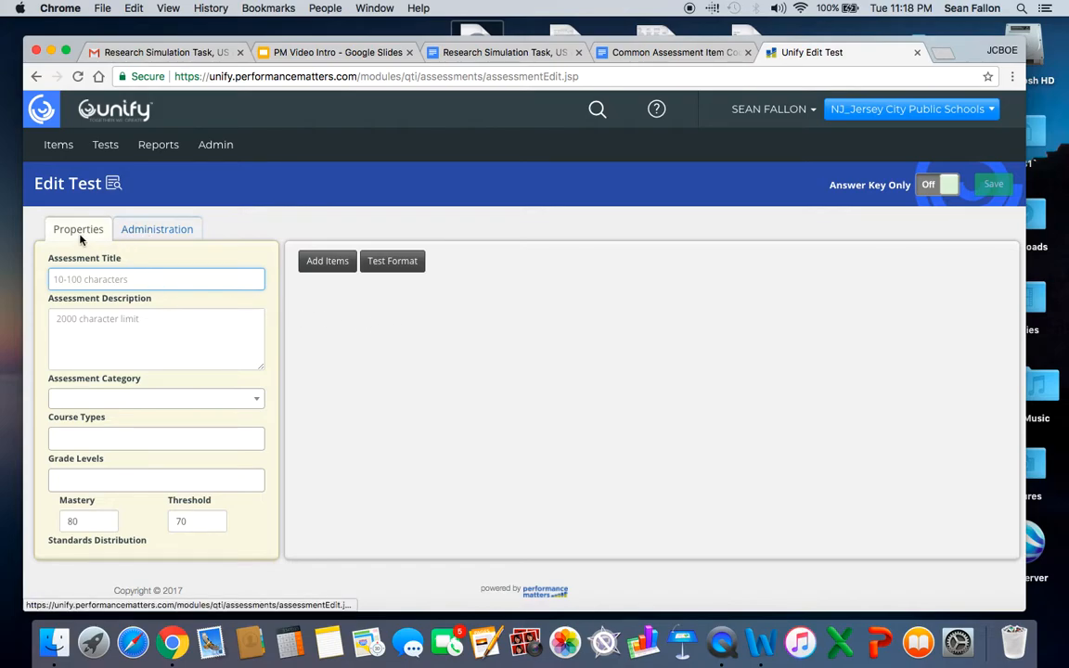
Look over the new test's properties and administration settings, including the available assessment categories.
click(149, 231)
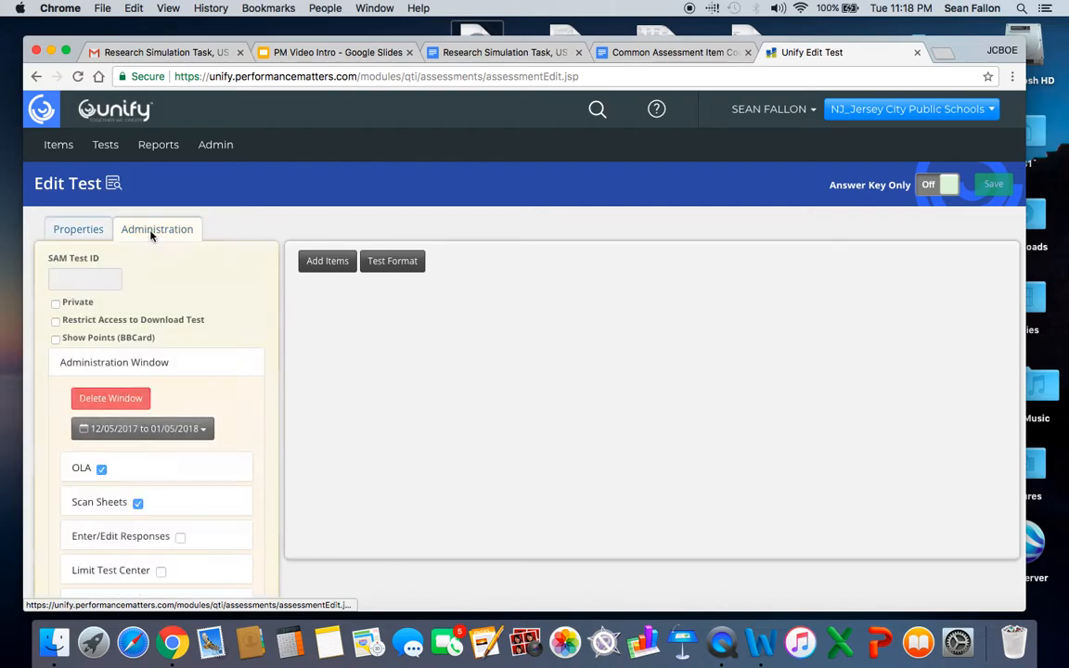
click(97, 234)
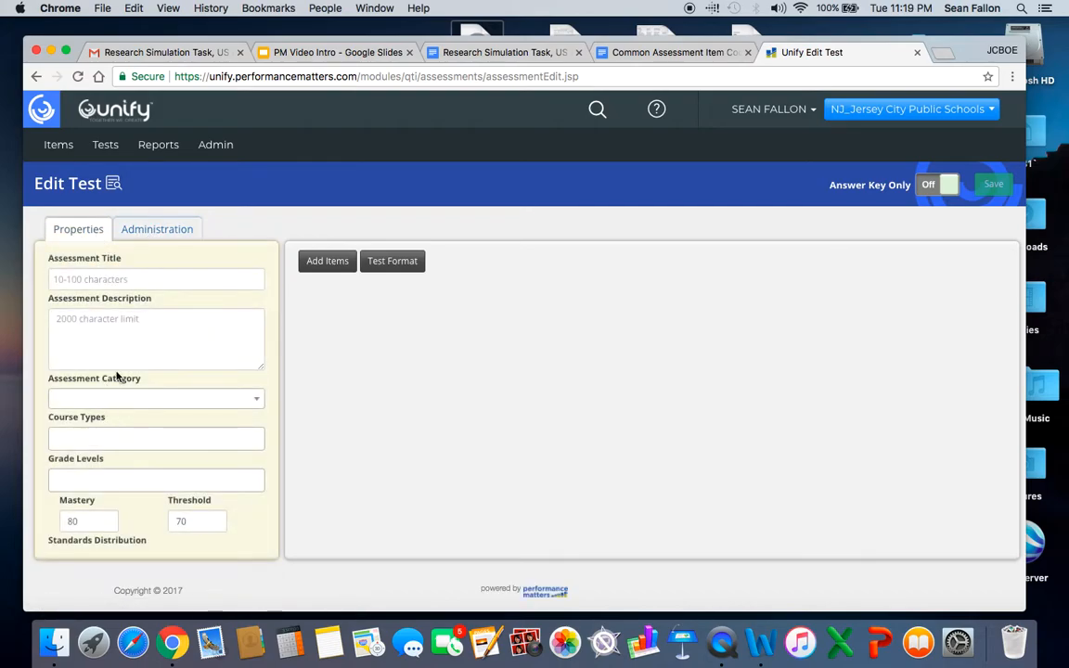
click(146, 232)
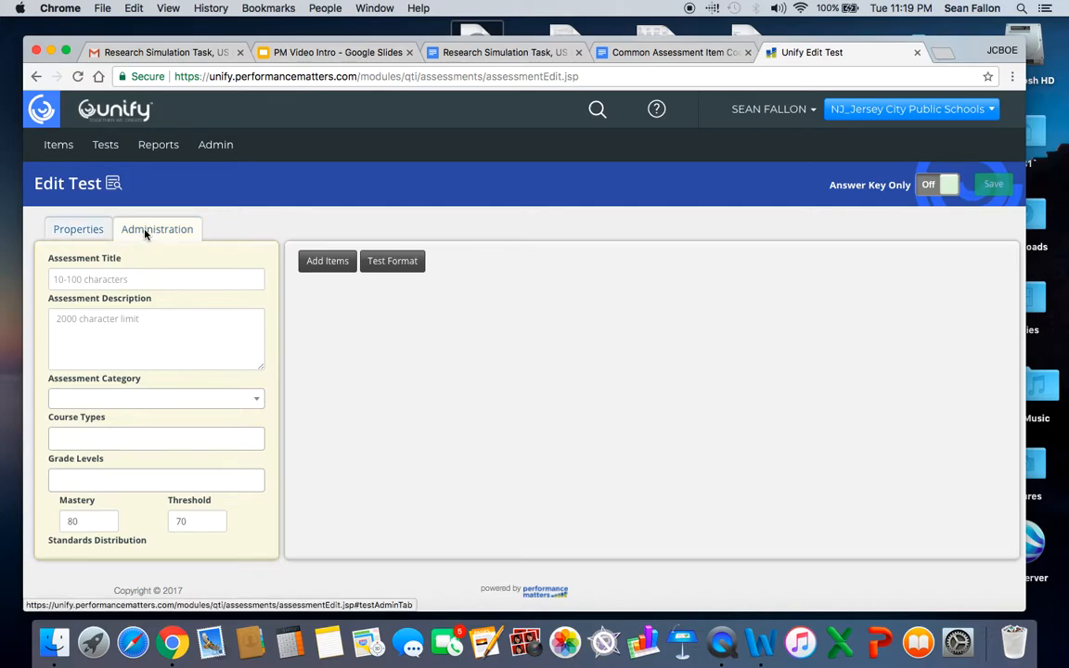
click(89, 233)
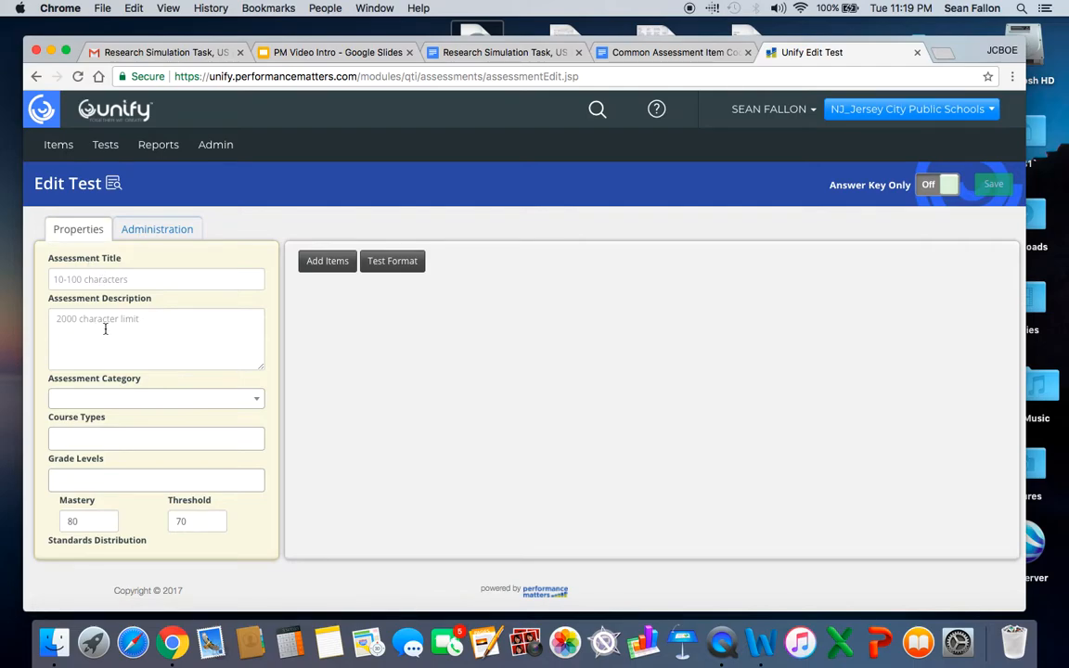
click(213, 402)
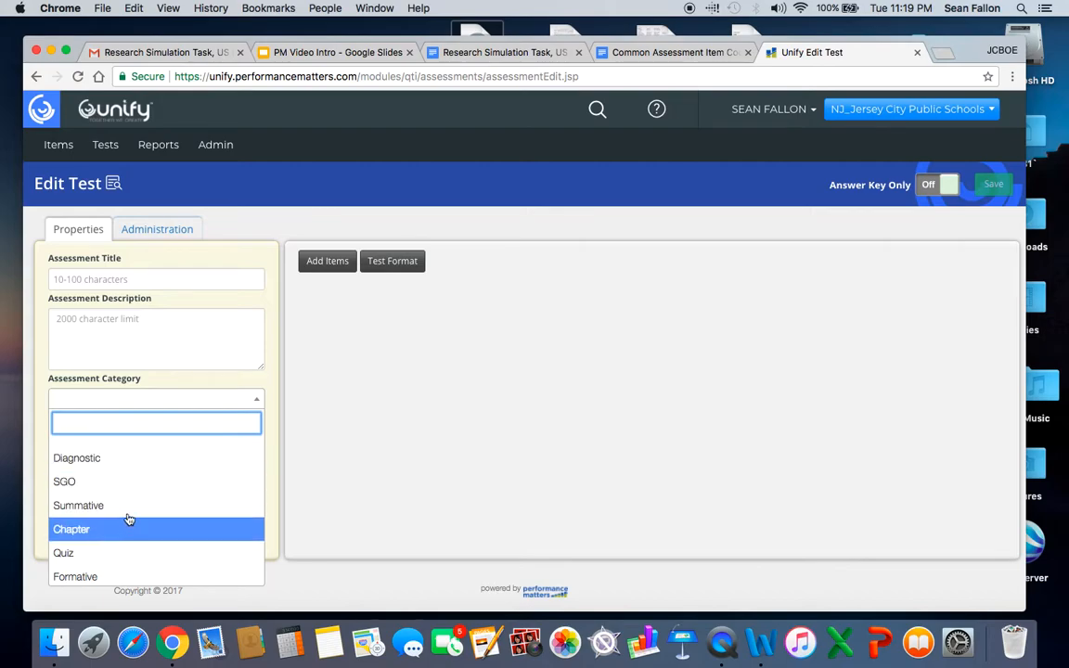
click(164, 384)
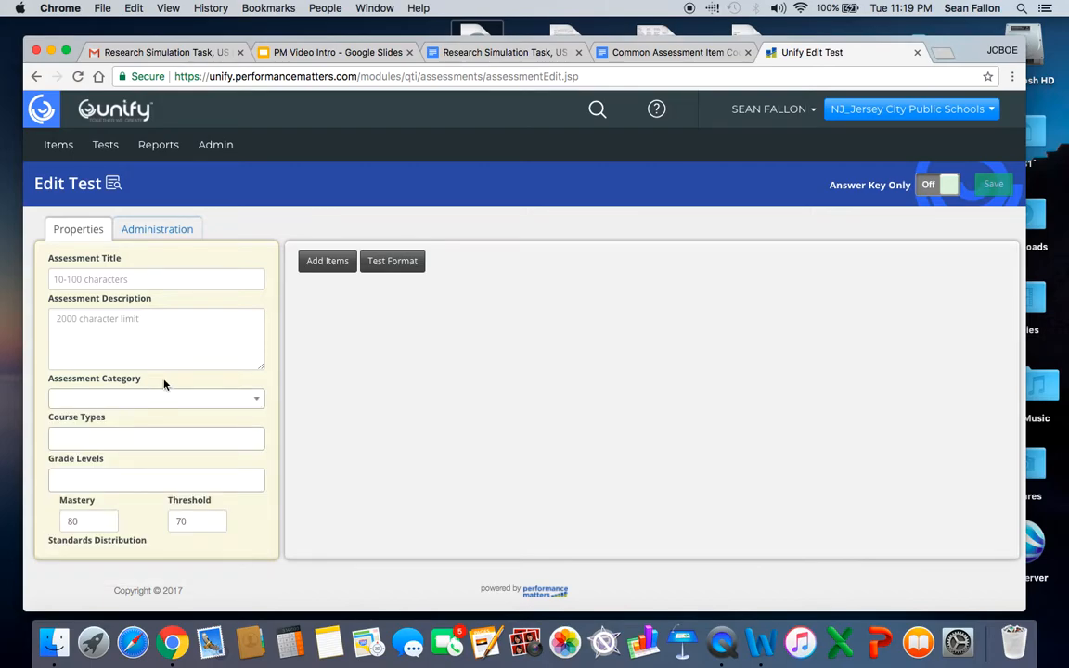
Title the assessment "Video Sample Test" and set its assessment category to Quiz.
click(108, 279)
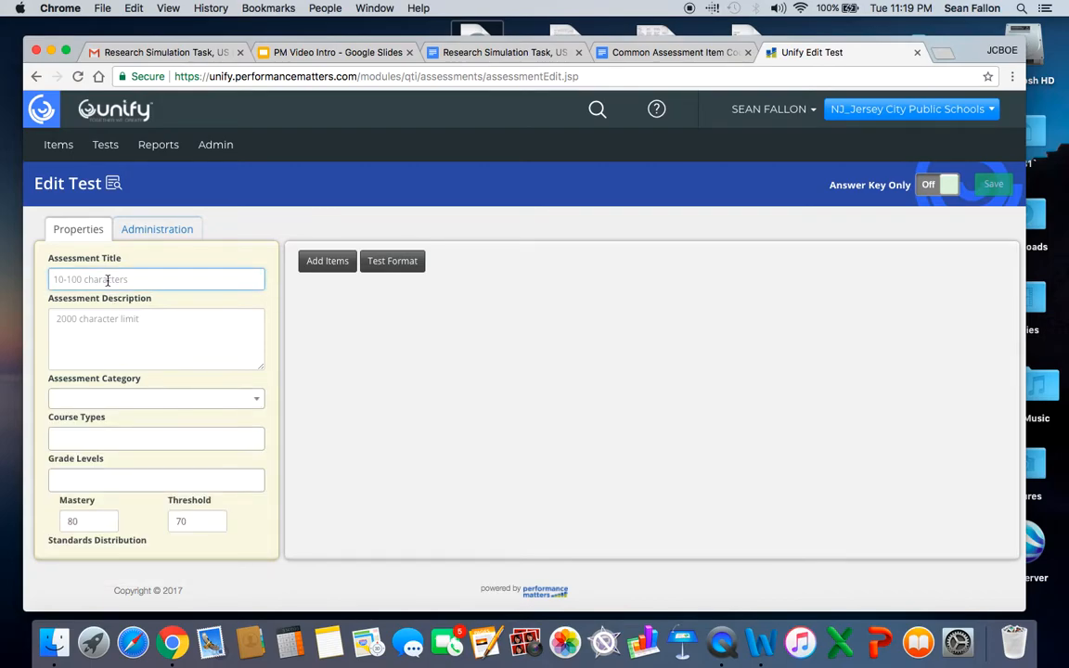
text(Video Sample Test)
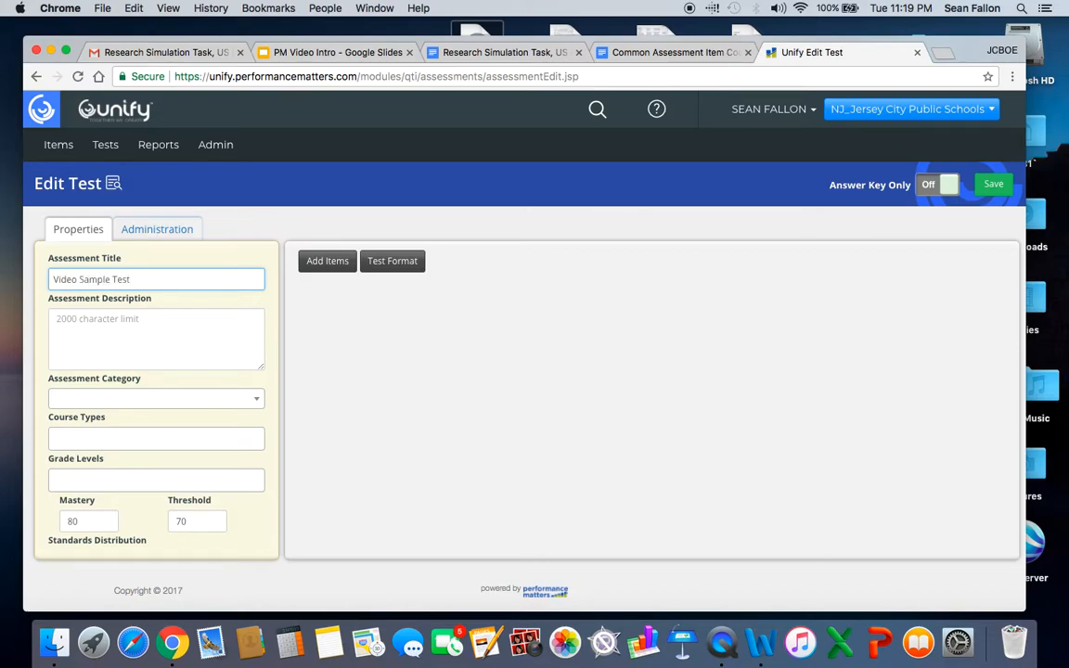
click(142, 400)
click(63, 552)
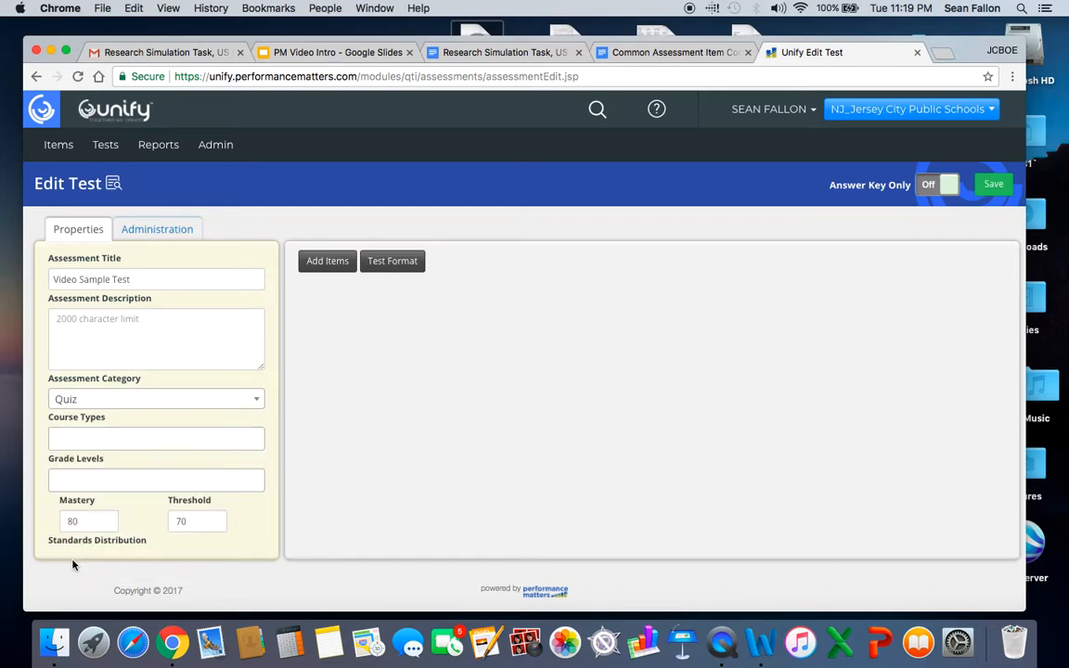
Set the test's course type to Social Studies and its grade level to 9.
click(90, 438)
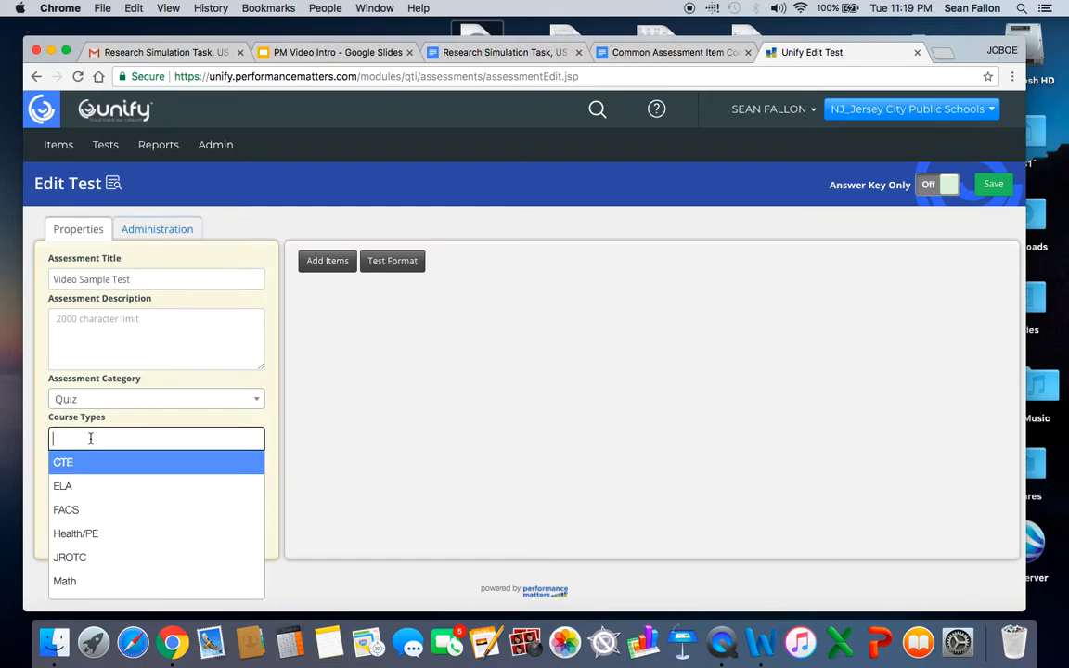
scroll(82, 509, down, 3)
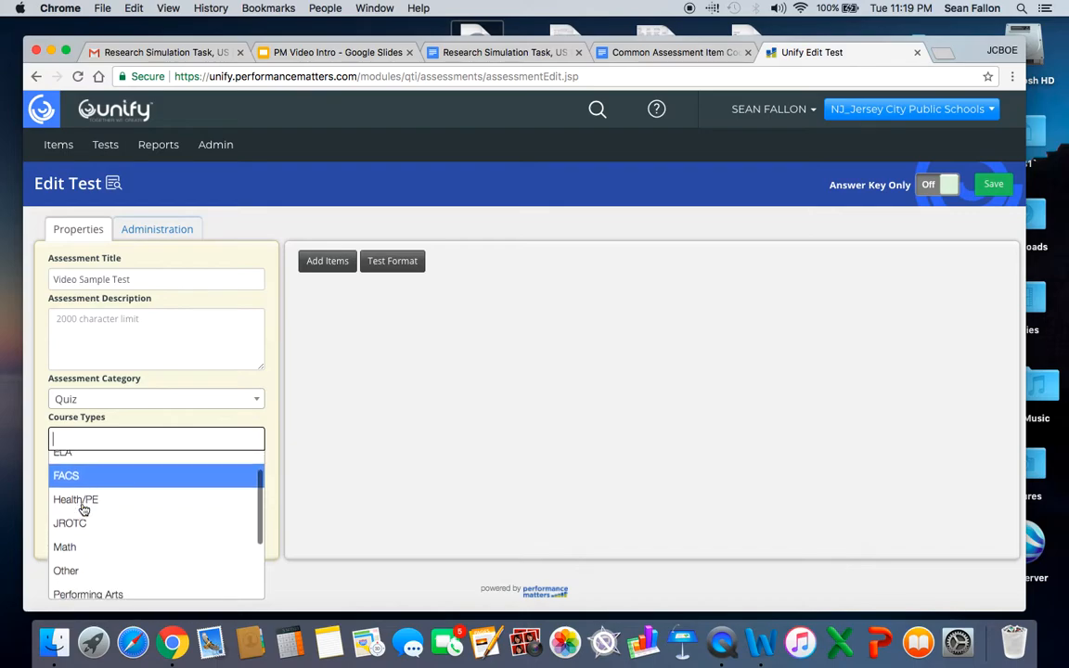
scroll(83, 509, down, 2)
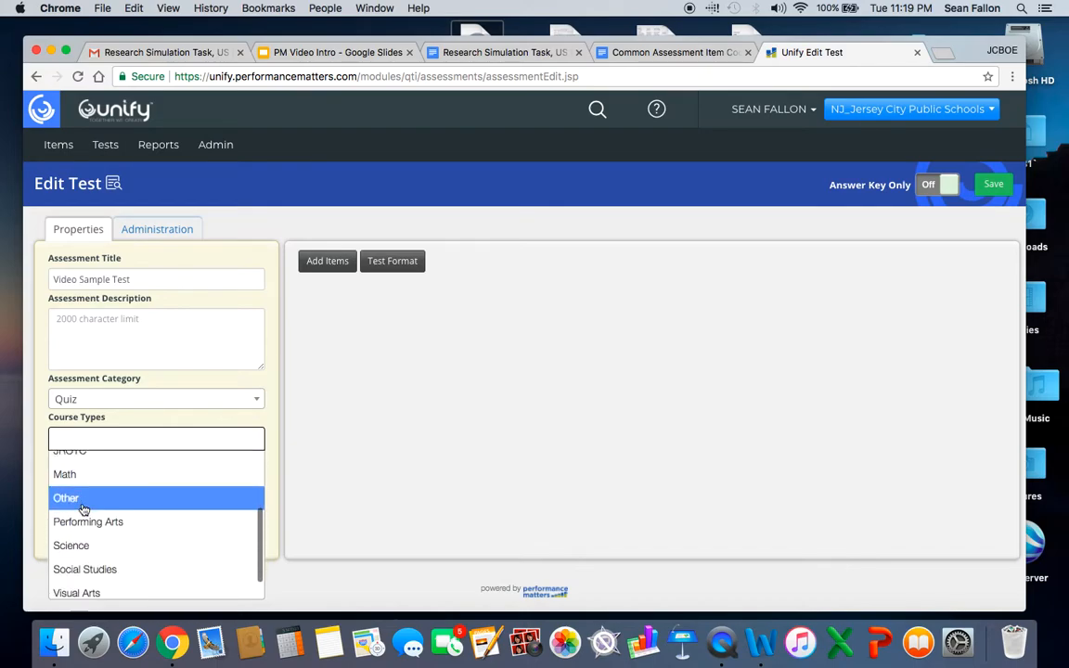
click(83, 561)
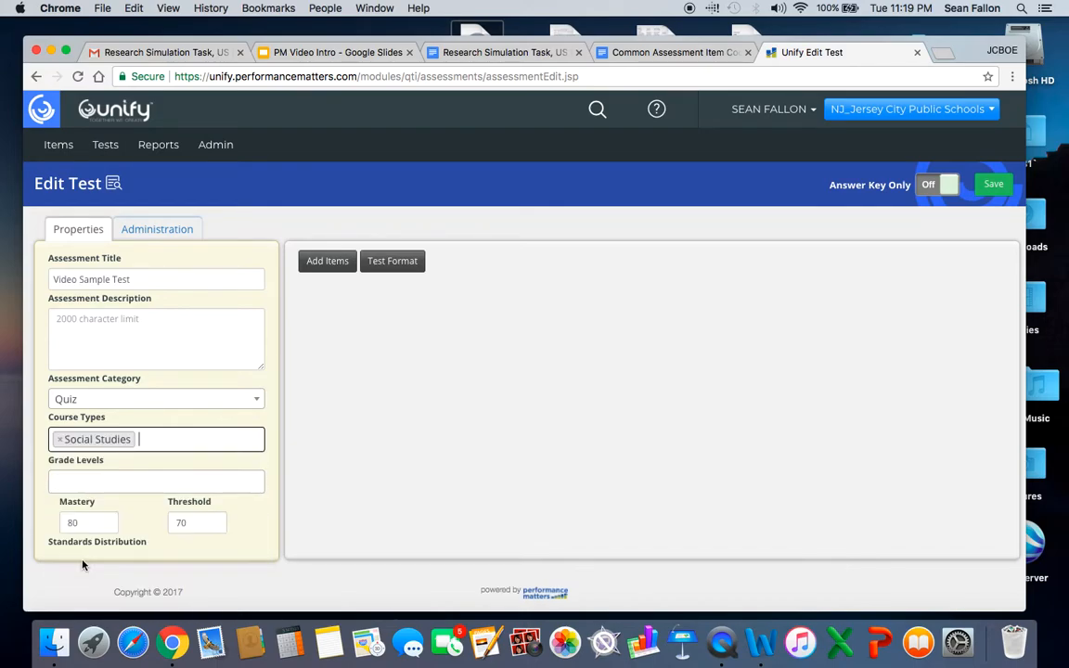
click(87, 483)
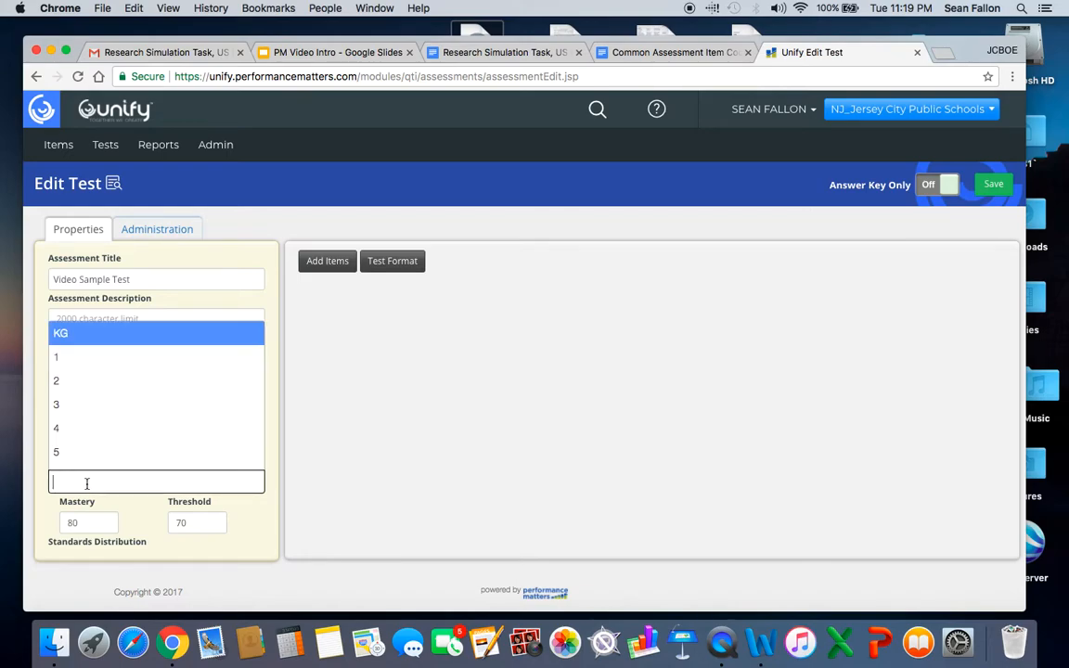
scroll(90, 427, down, 5)
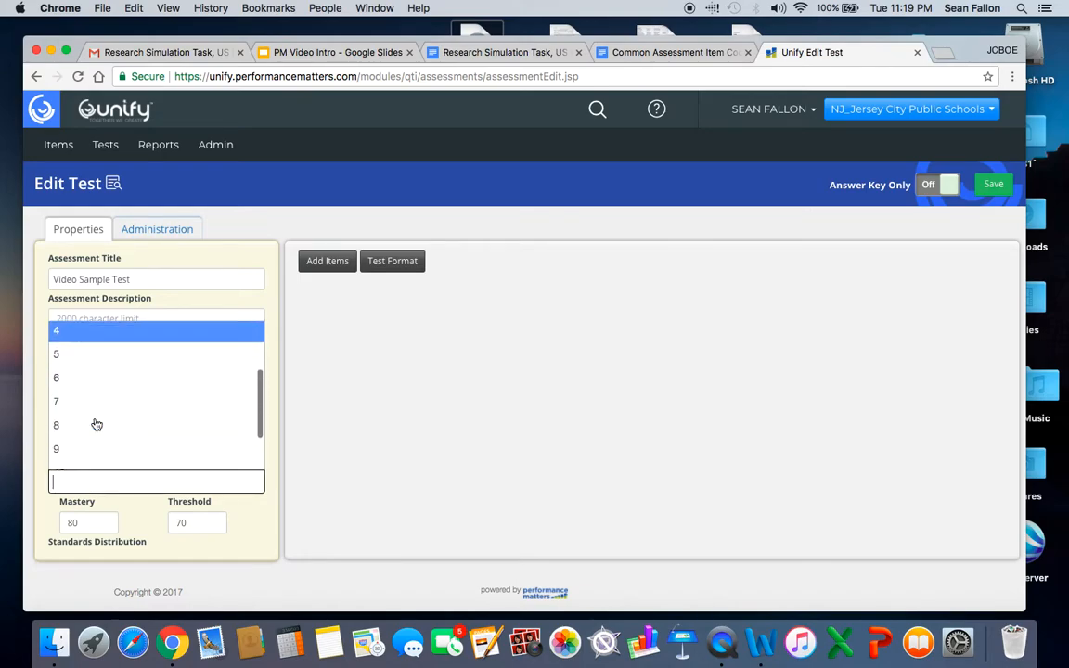
click(88, 424)
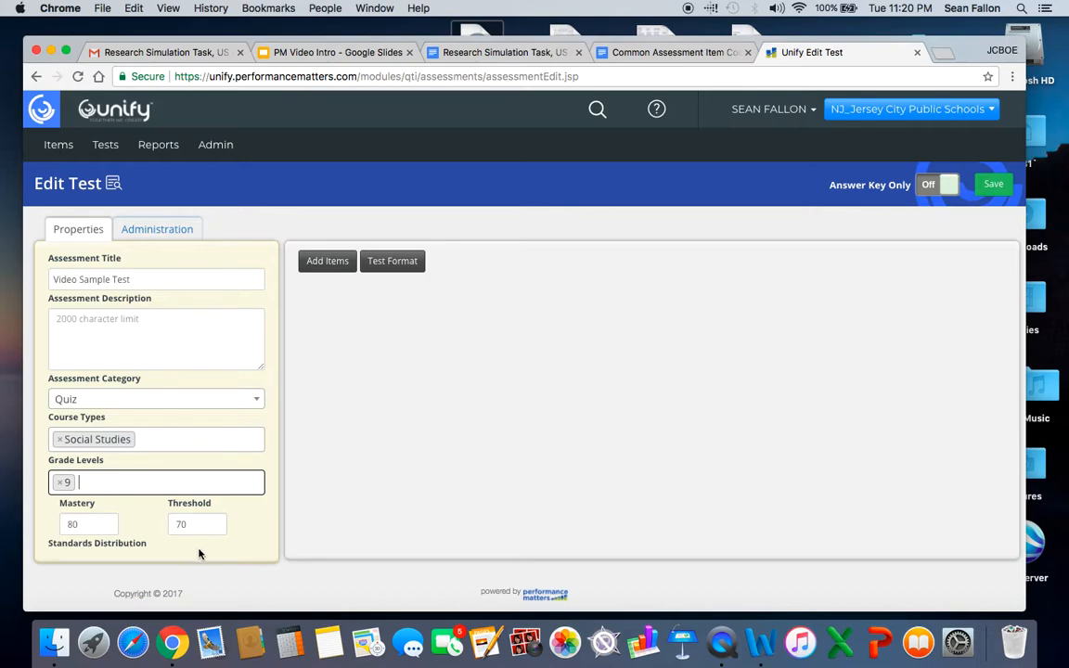
Review the test's administration window, delivery and reporting options, then return to its properties.
click(157, 232)
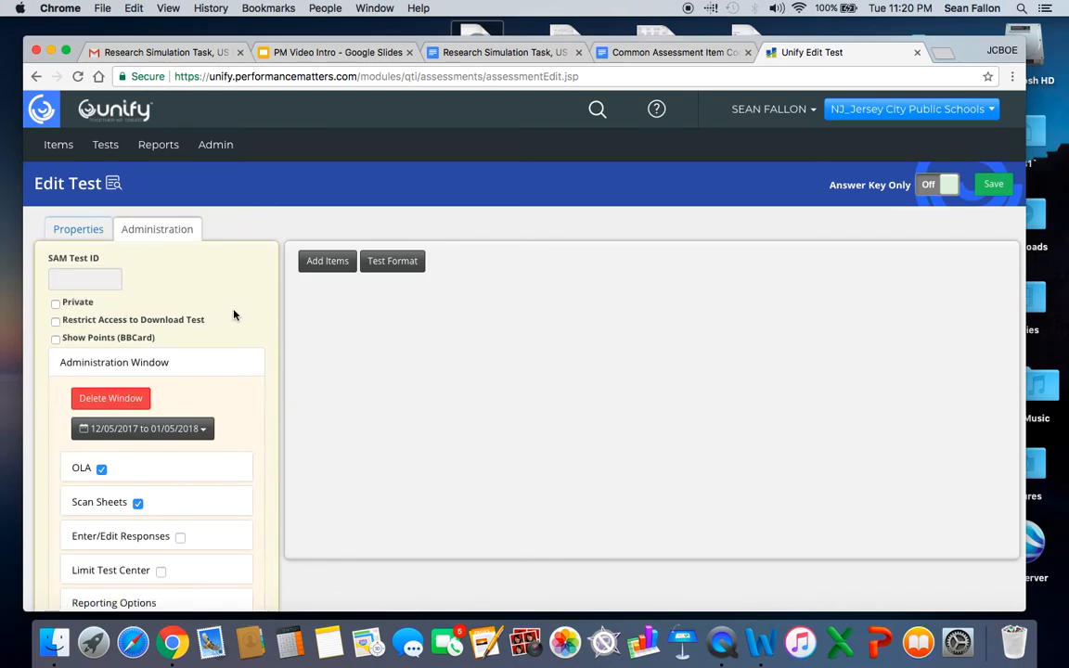
scroll(234, 316, down, 1)
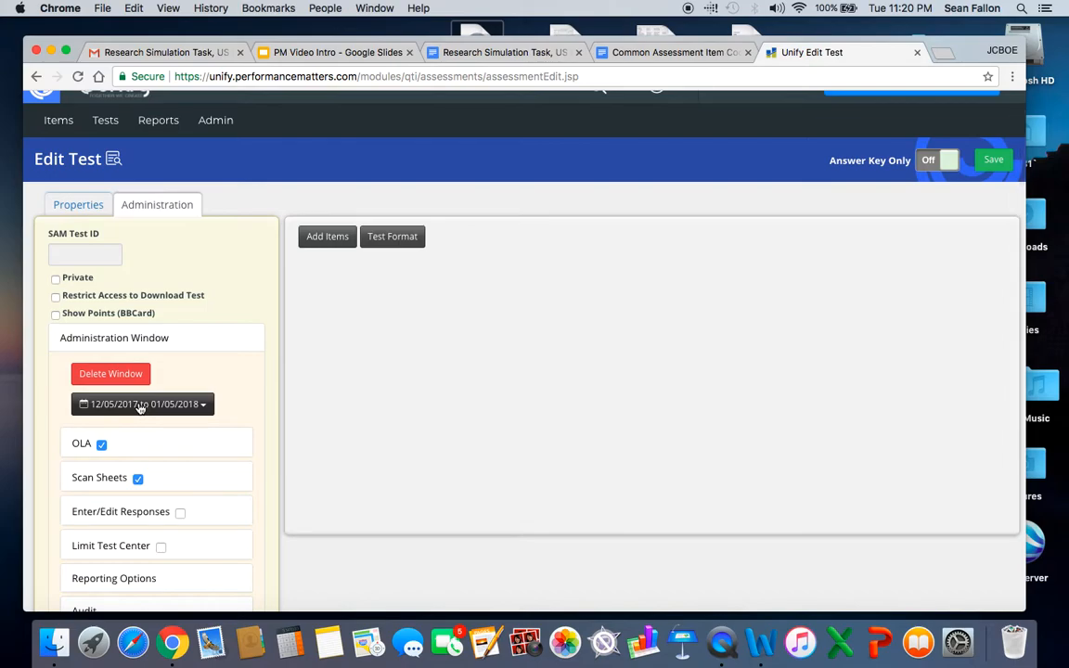
scroll(218, 444, down, 1)
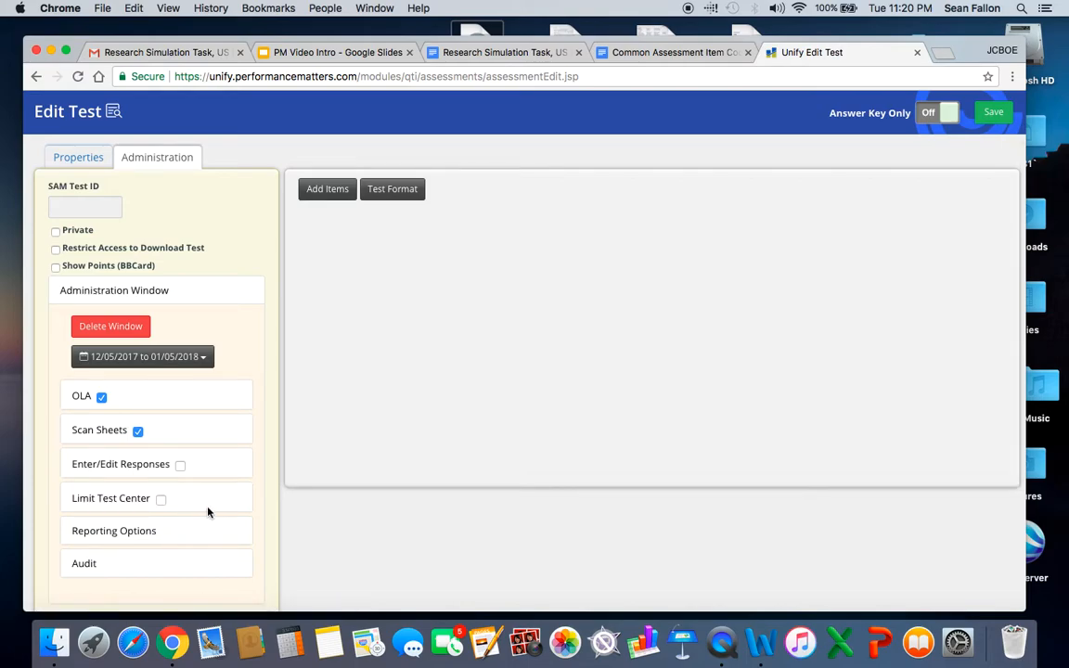
scroll(208, 511, up, 2)
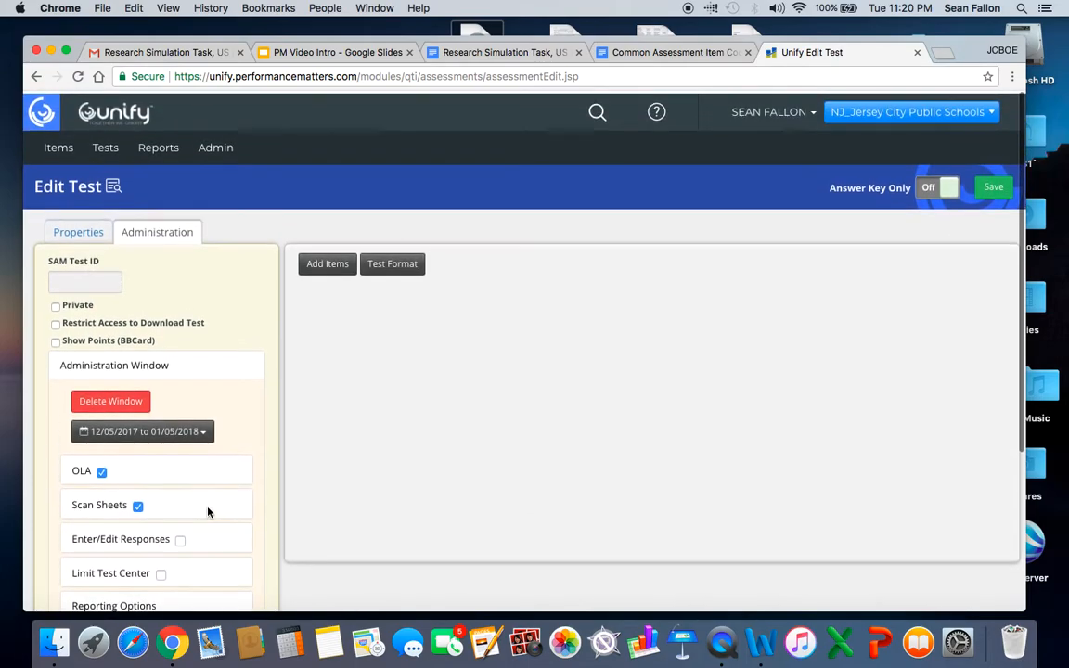
click(87, 231)
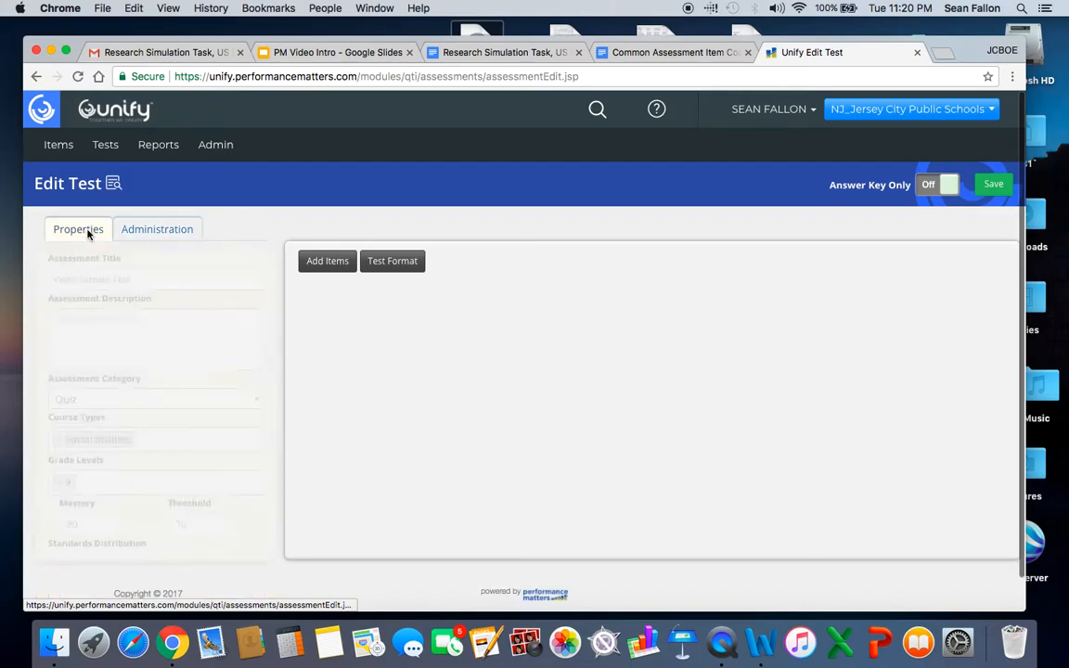
Start adding items to the test and filter the item bank to those authored by me.
click(328, 263)
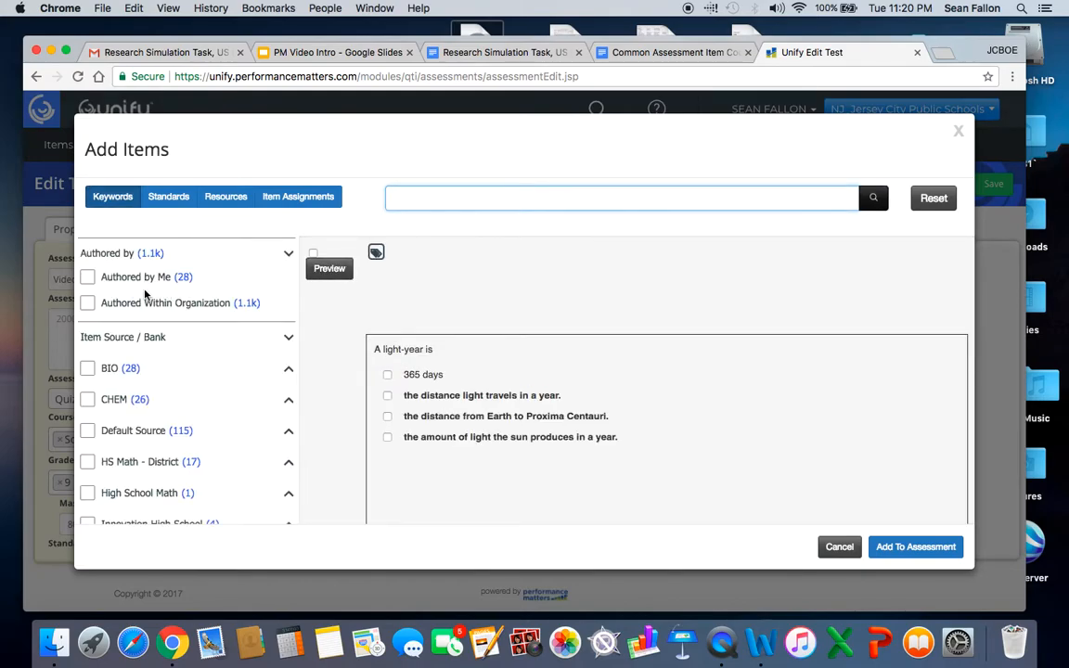
click(88, 277)
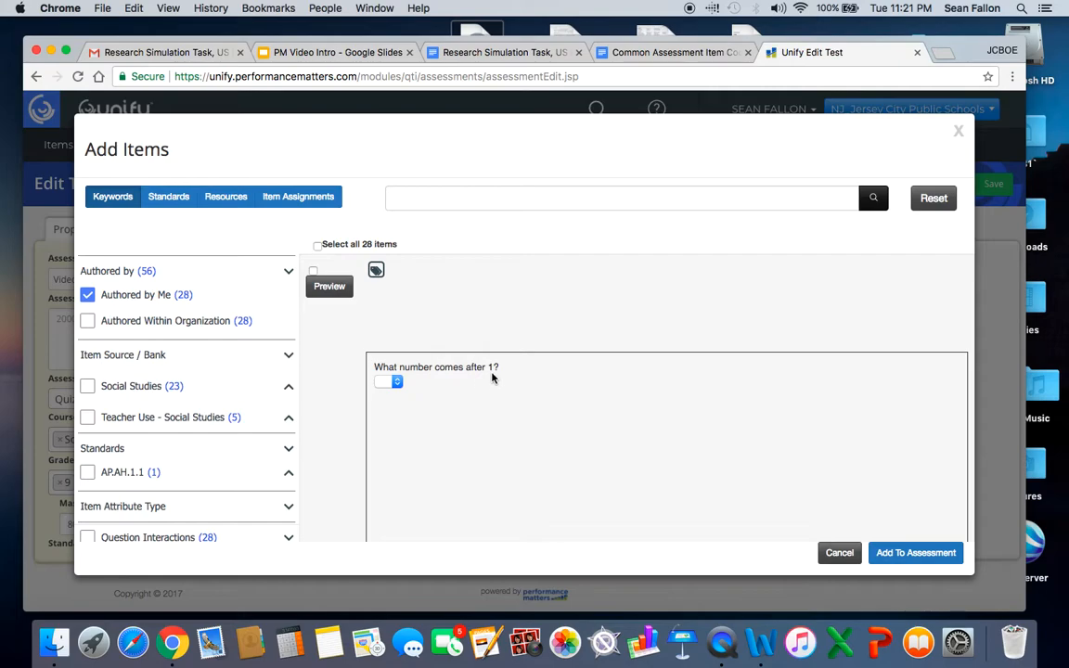
Look through the self-authored items, including the answer choices of the "What number comes after 1?" question.
click(395, 383)
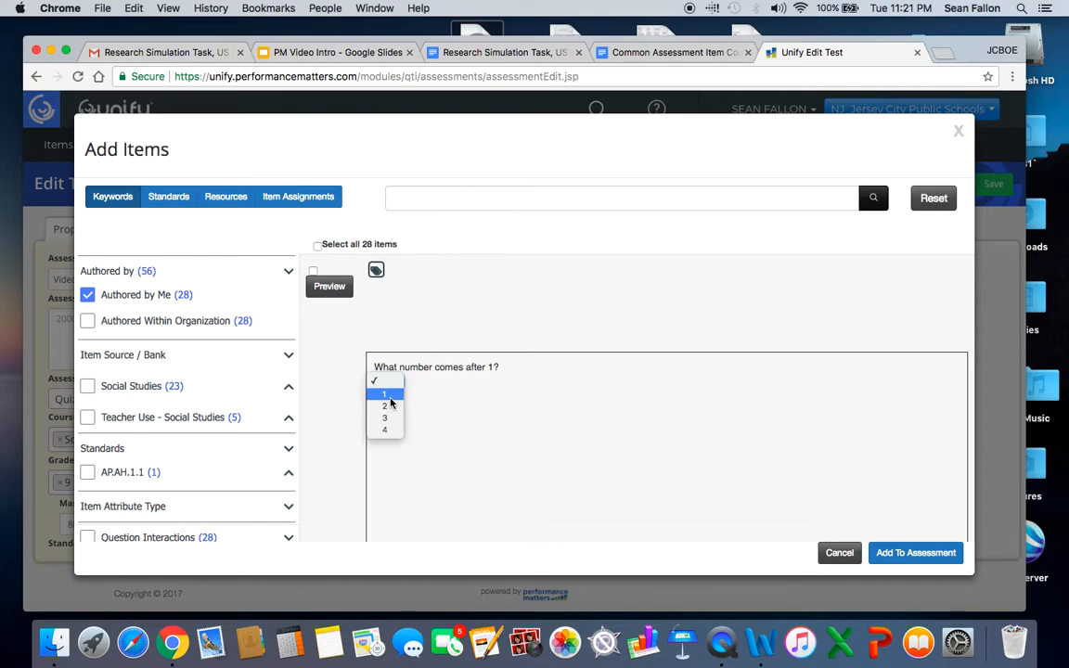
click(465, 408)
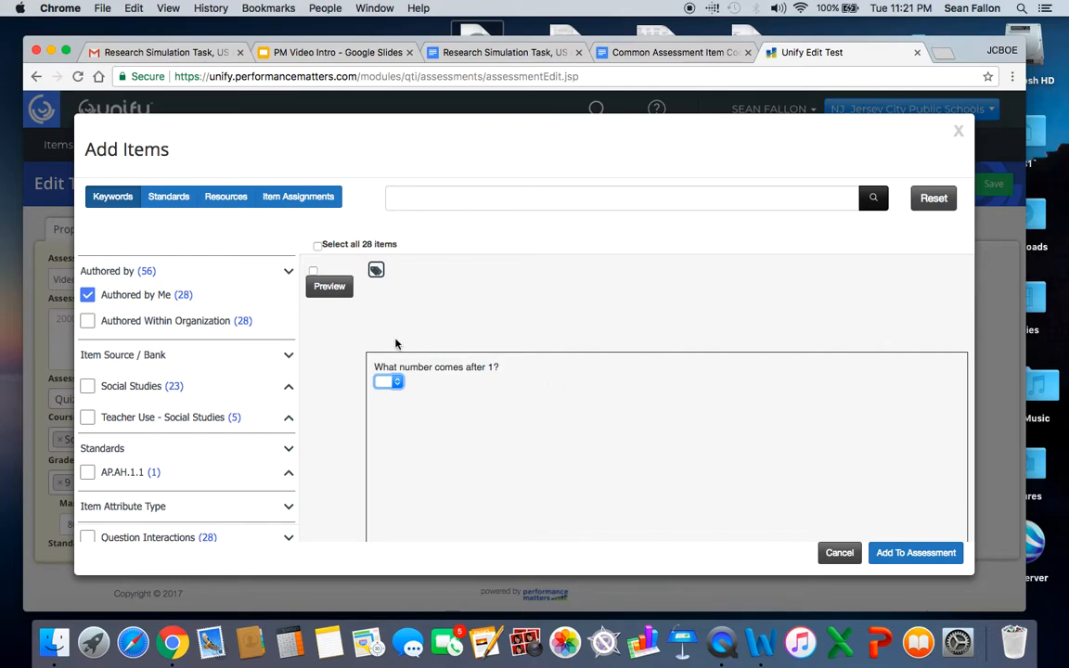
scroll(496, 341, down, 3)
scroll(497, 342, down, 10)
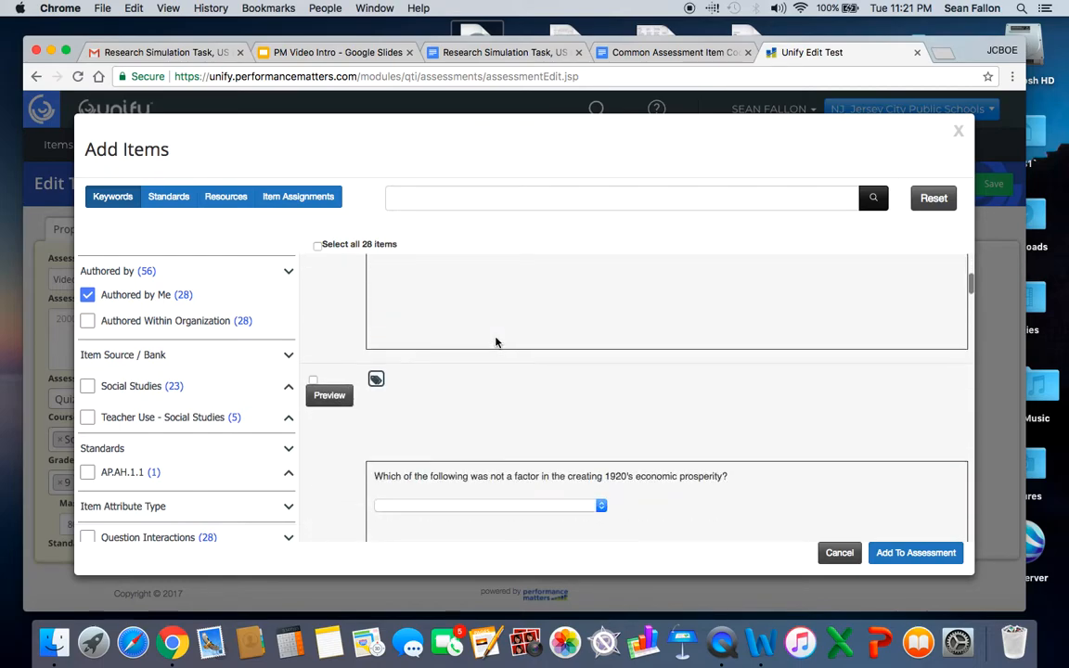
scroll(496, 342, down, 10)
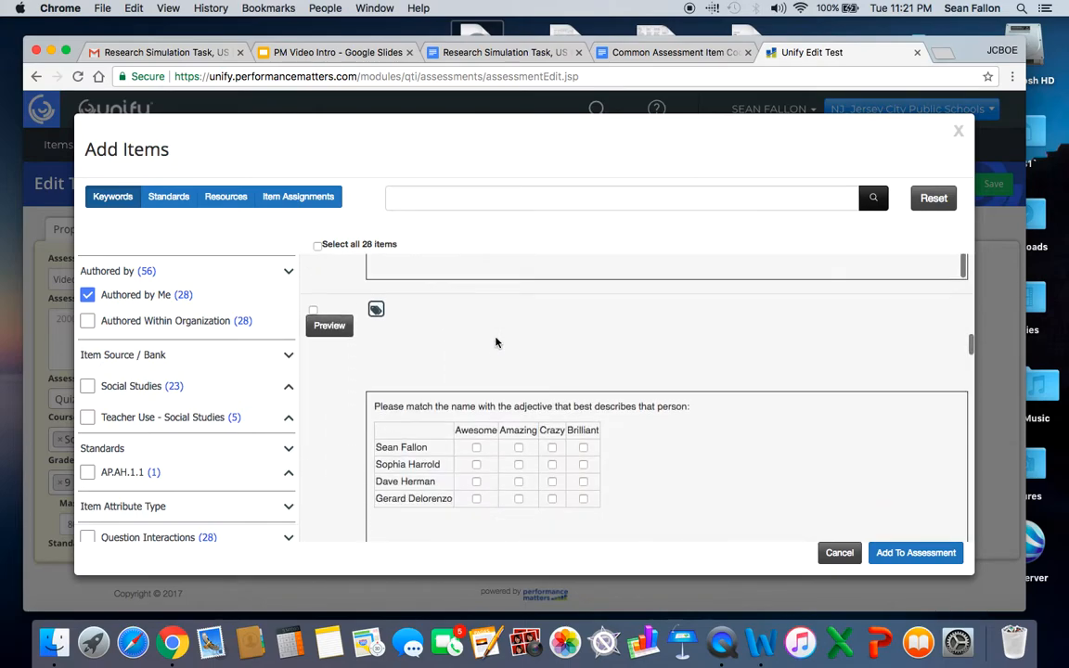
scroll(495, 342, down, 10)
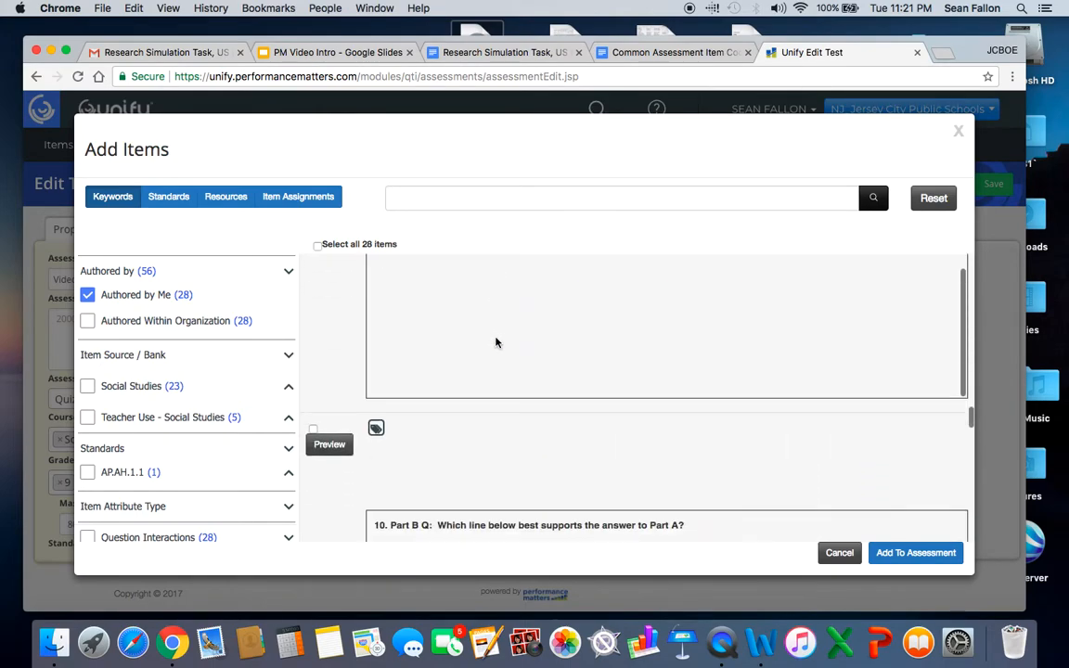
scroll(495, 343, down, 10)
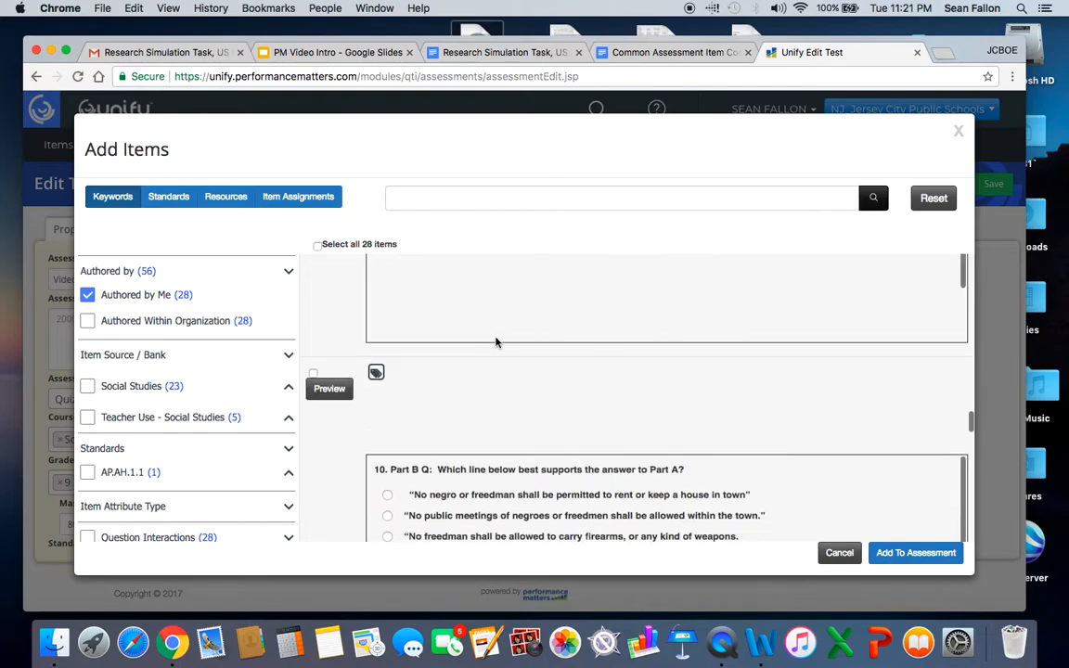
scroll(496, 342, up, 2)
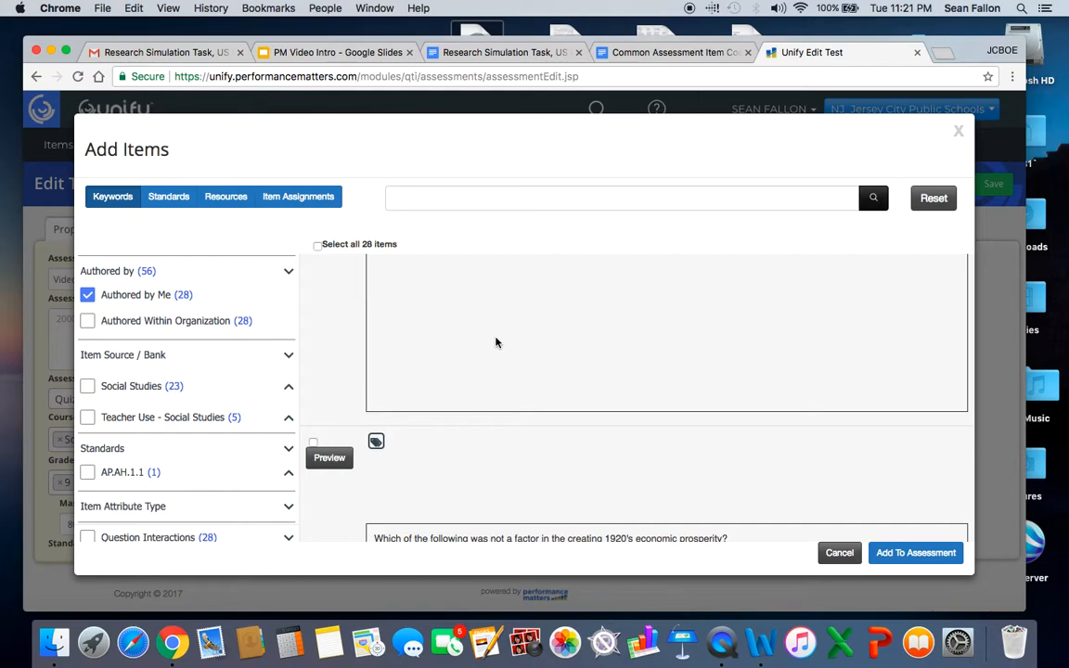
Search the item bank for item 4796524 and skim the matching question.
click(492, 198)
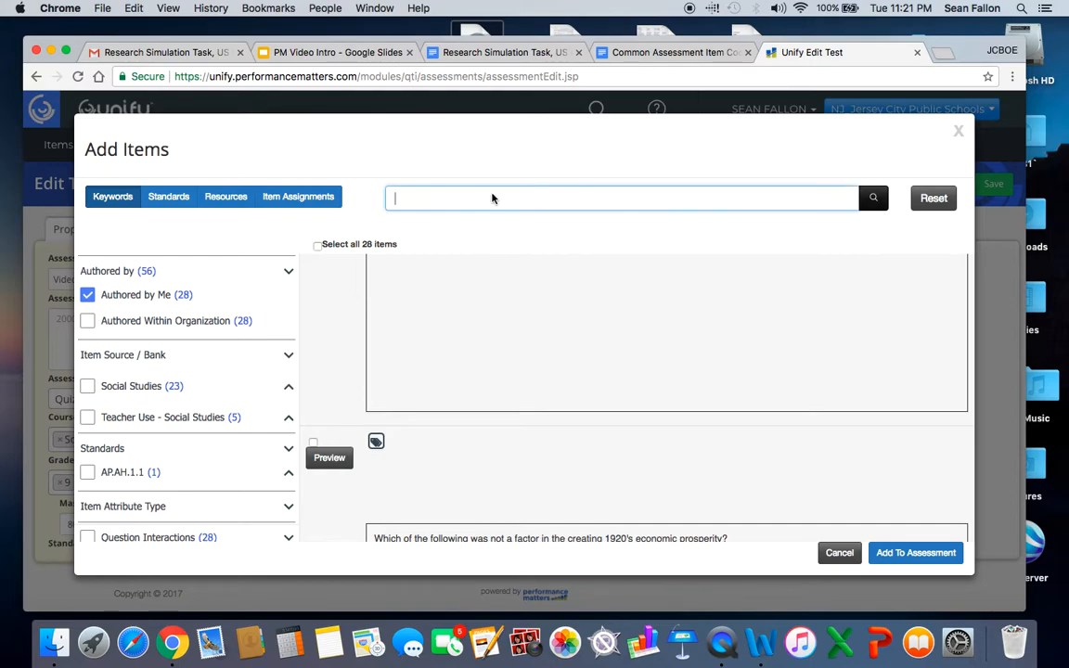
text(479)
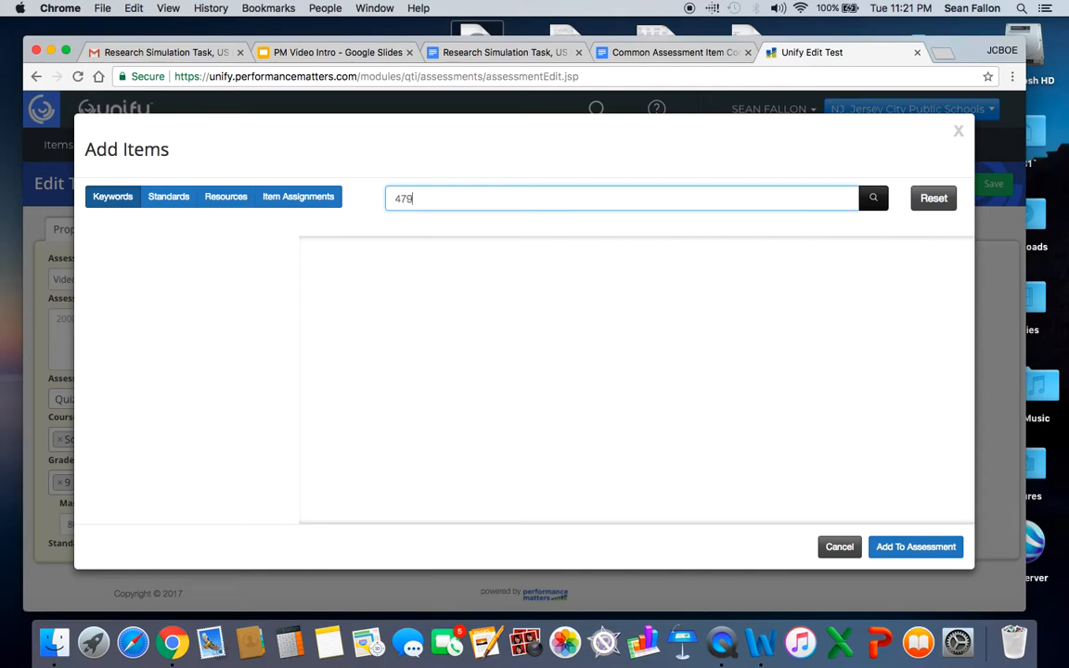
text(6524)
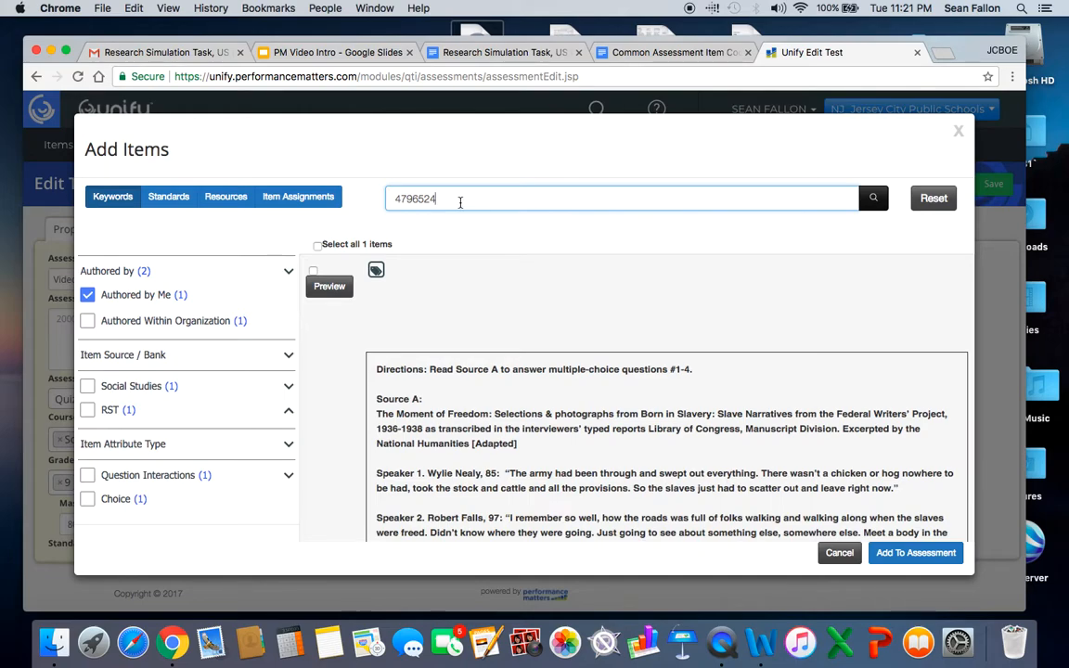
scroll(569, 406, down, 1)
scroll(569, 406, up, 1)
Preview the Source A item down to its Part A question and add it to the assessment.
click(329, 288)
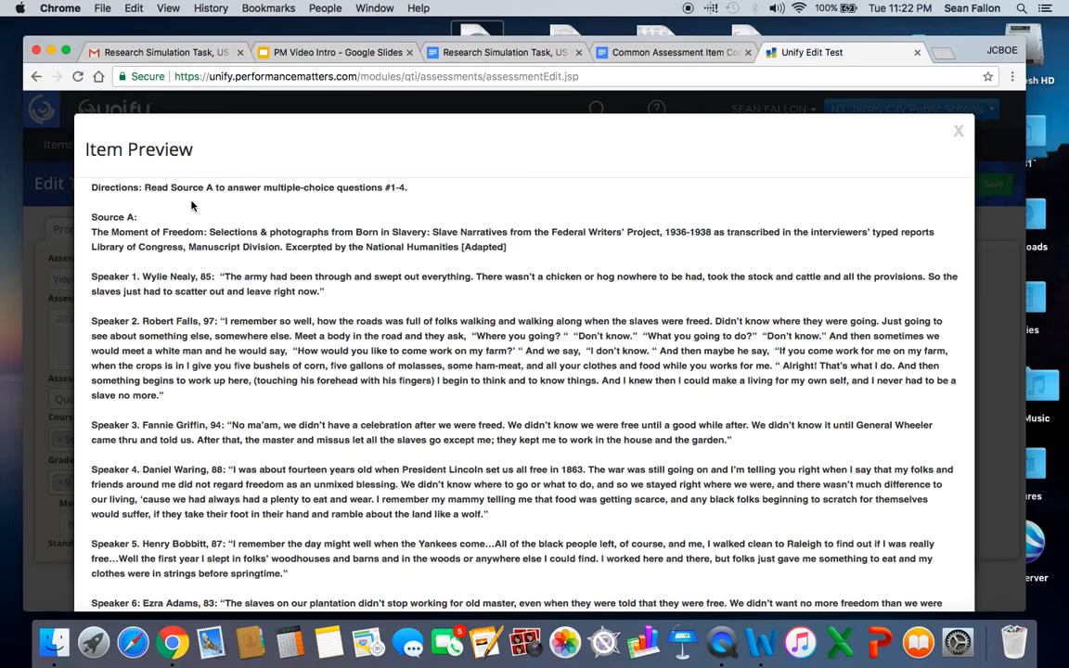
scroll(150, 243, down, 10)
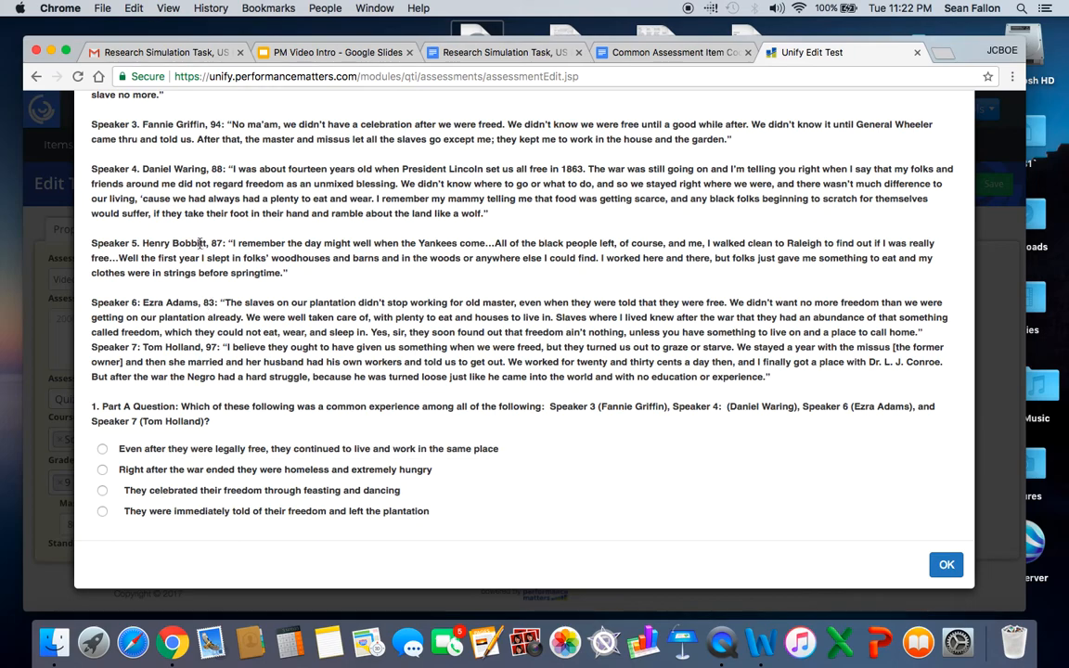
click(945, 564)
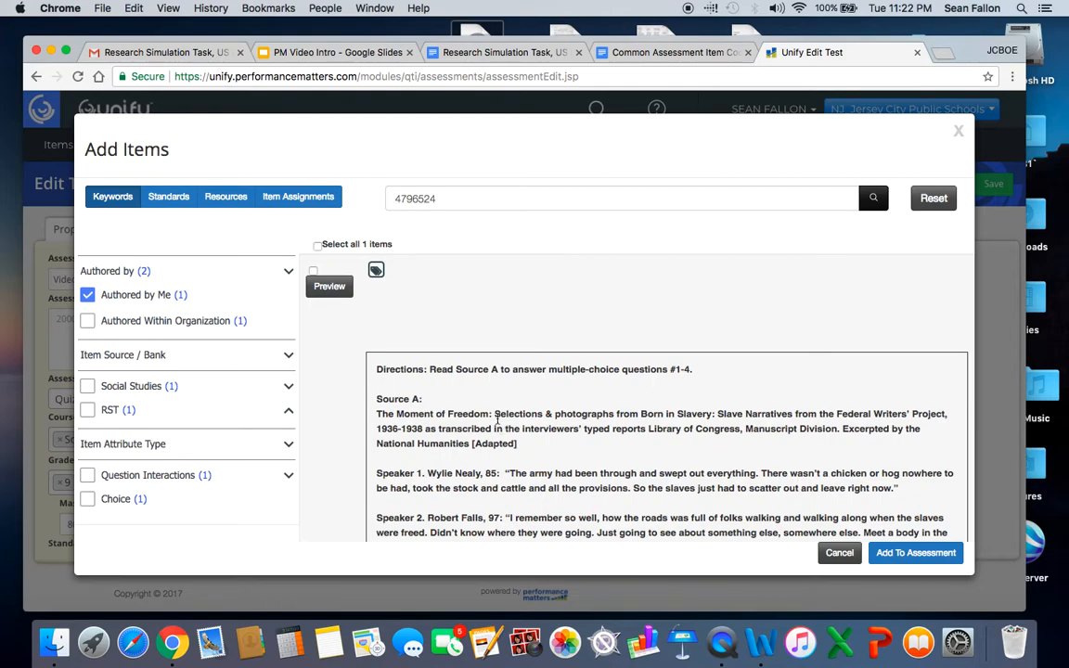
click(314, 273)
click(892, 557)
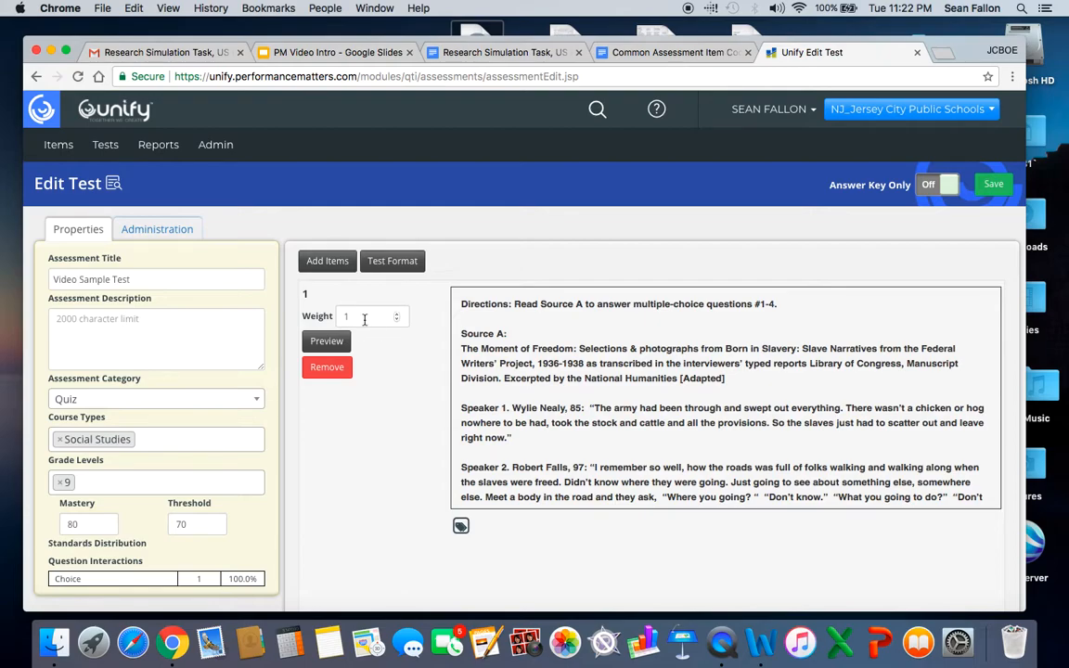
Try a different weight for the first item and set it back to 1.
click(397, 320)
key(BackSpace)
key(BackSpace)
key(BackSpace)
key(BackSpace)
text(1)
Start adding another item to the test and search the item bank for 4796525.
click(327, 262)
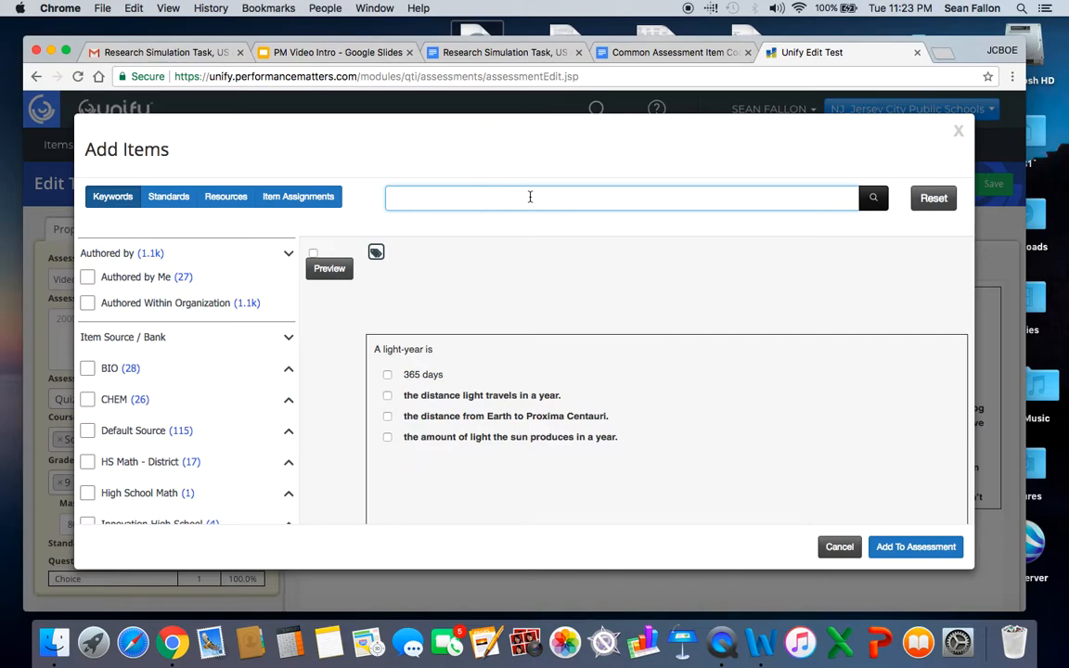
text(47)
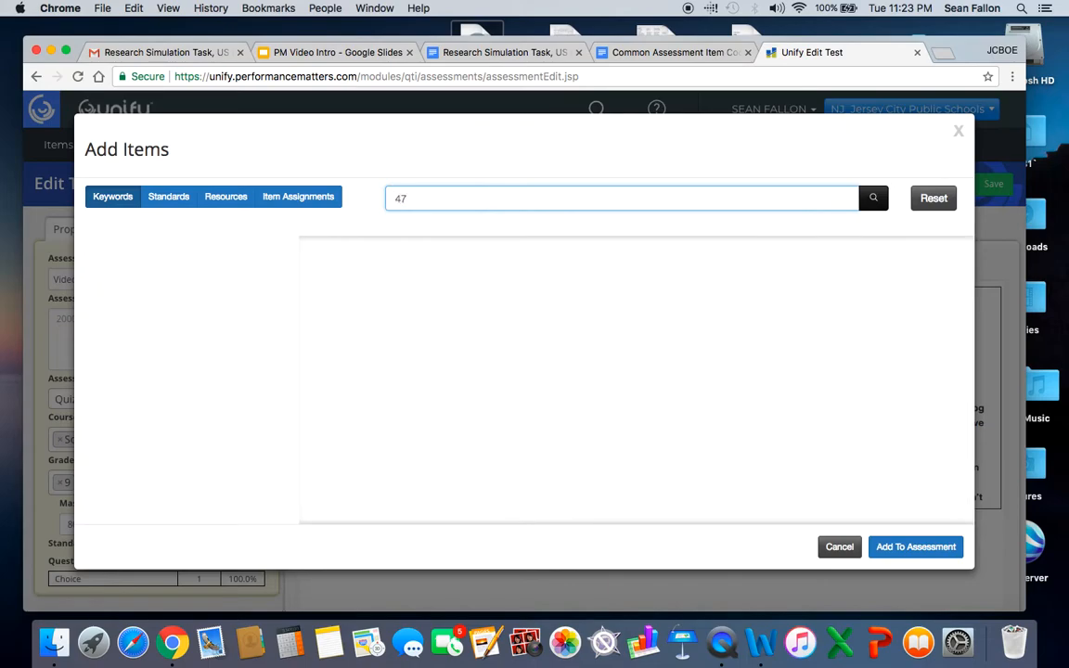
text(96526)
key(BackSpace)
text(5)
key(Return)
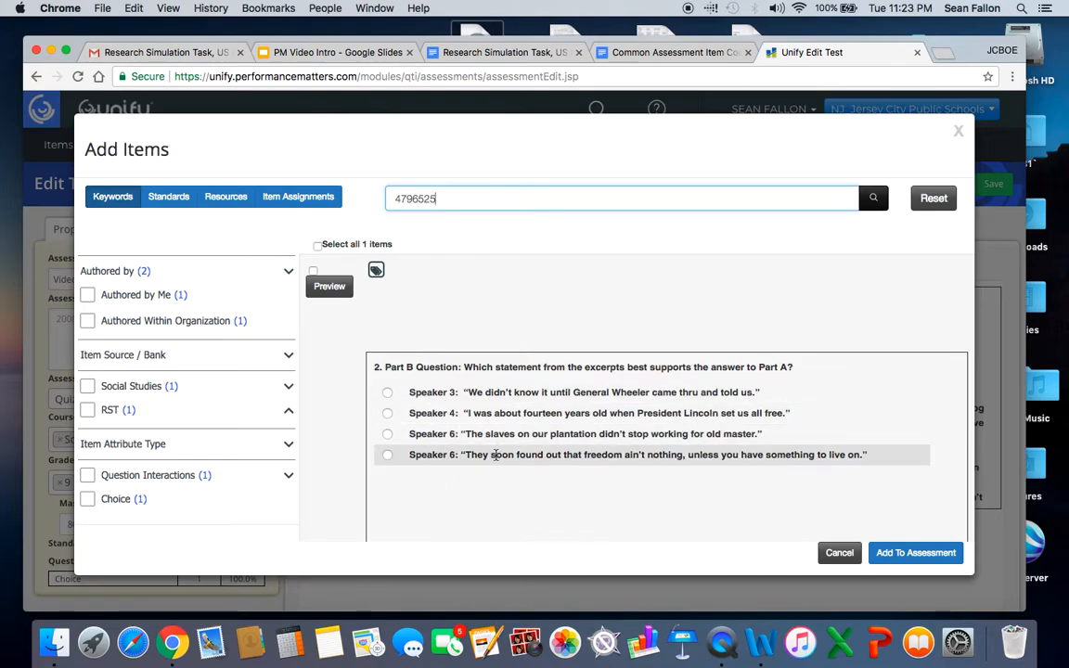
Preview the "2. Part B Question" item and add it to the assessment.
click(330, 286)
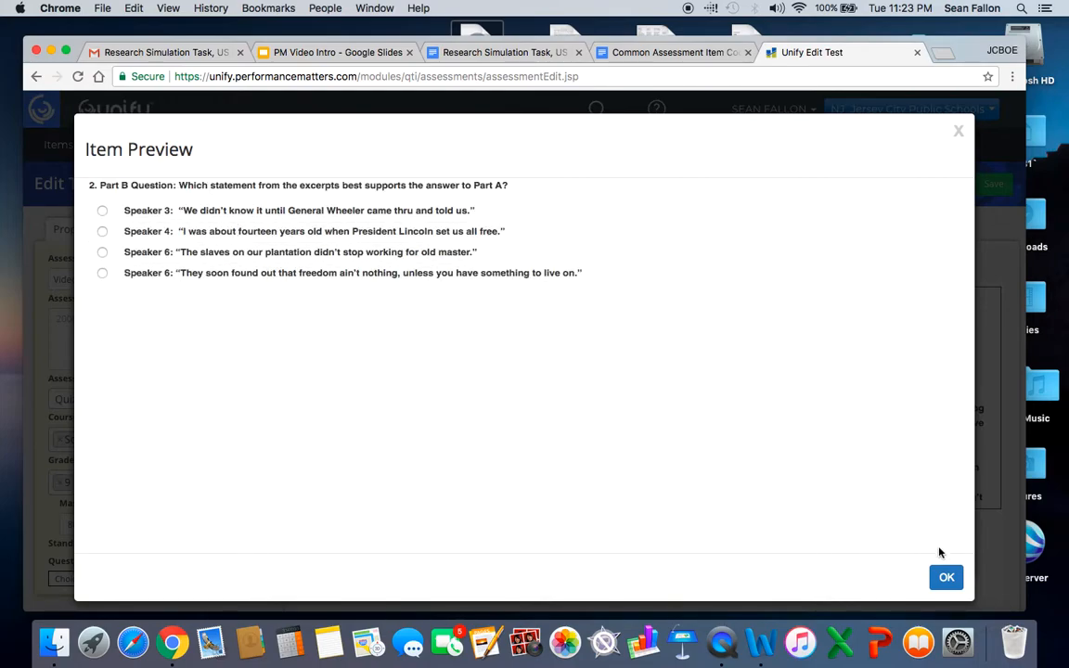
click(947, 579)
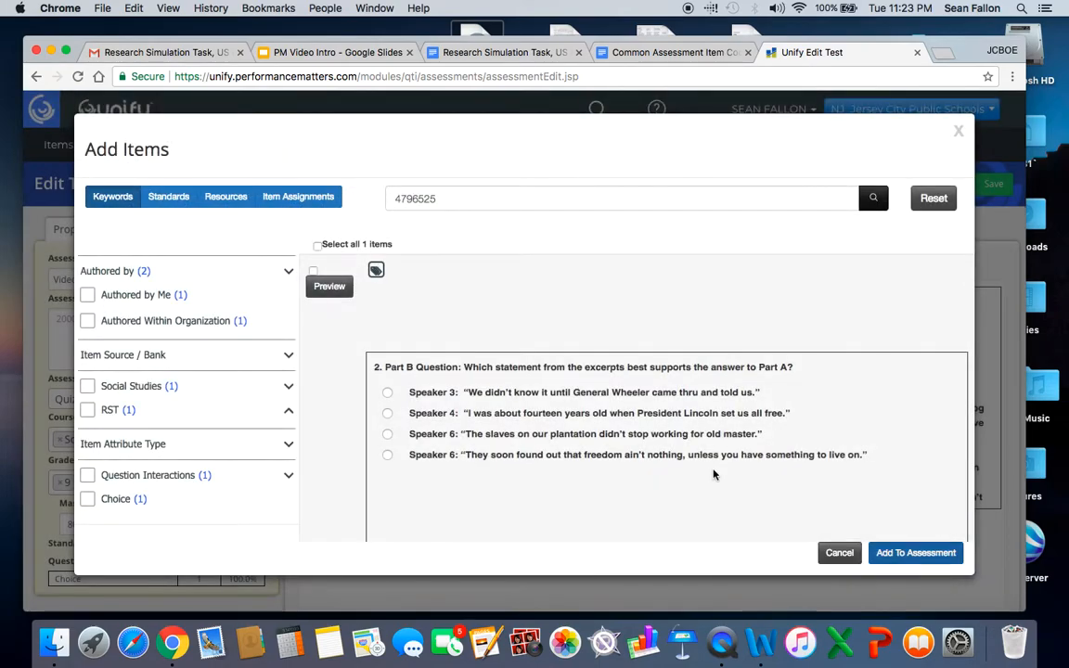
click(313, 272)
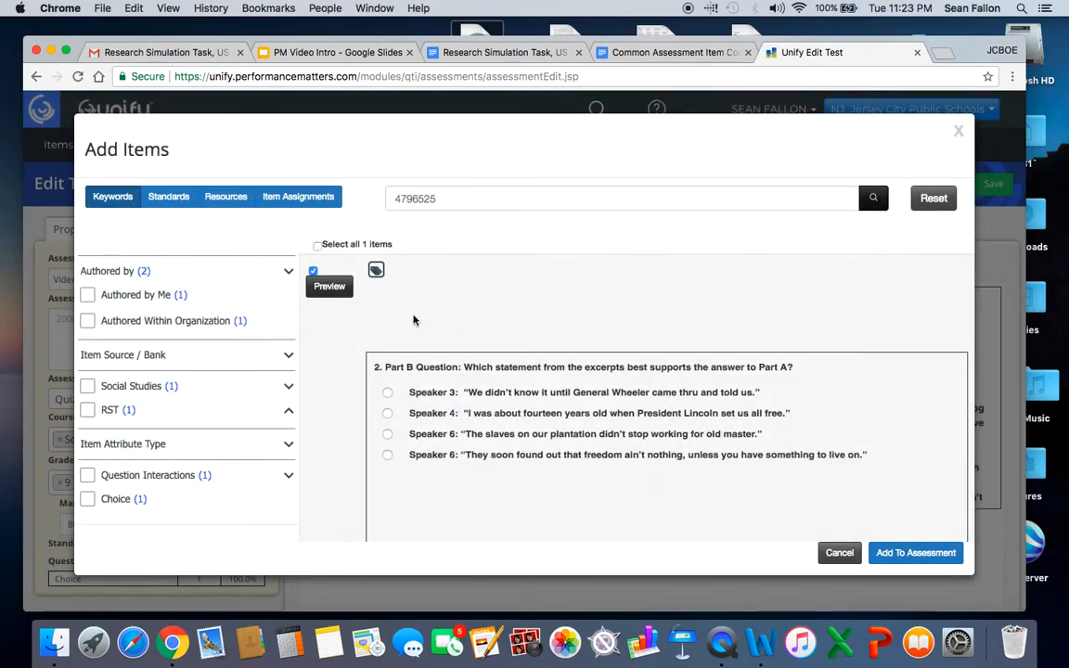
click(893, 549)
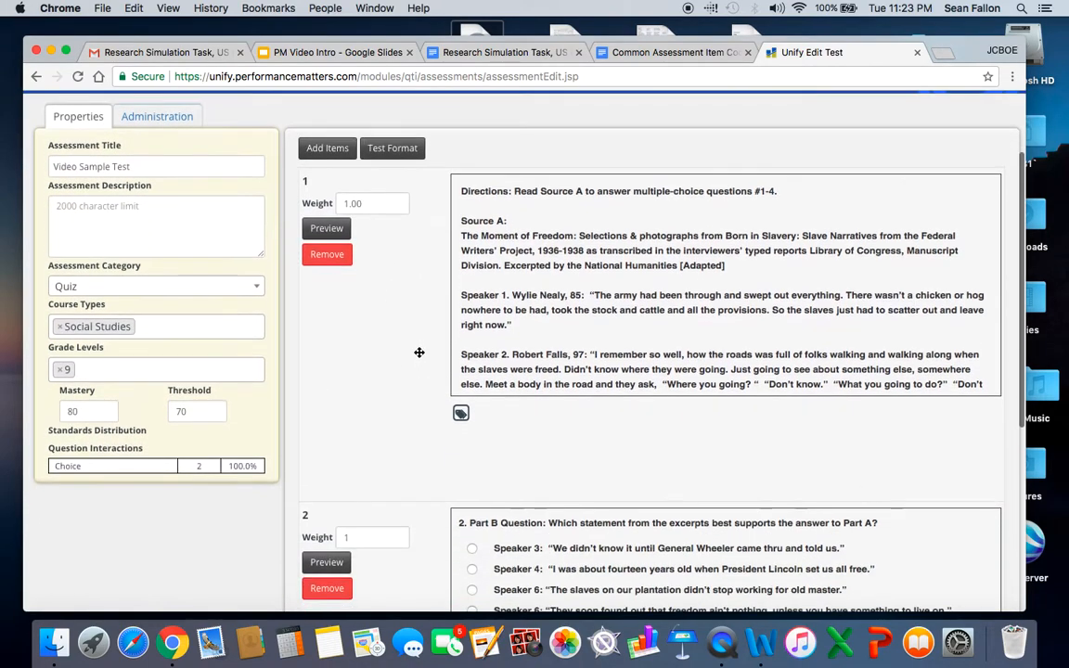
Save the test with its Part A and Part B questions and look over both listed items.
scroll(420, 353, down, 5)
scroll(420, 353, up, 5)
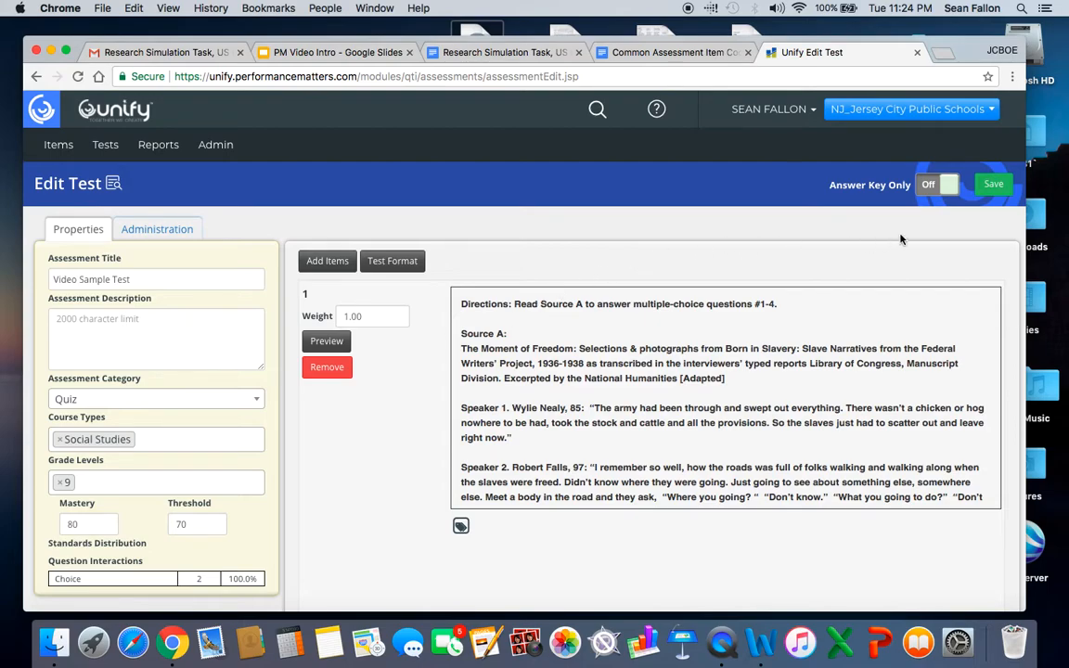
click(994, 186)
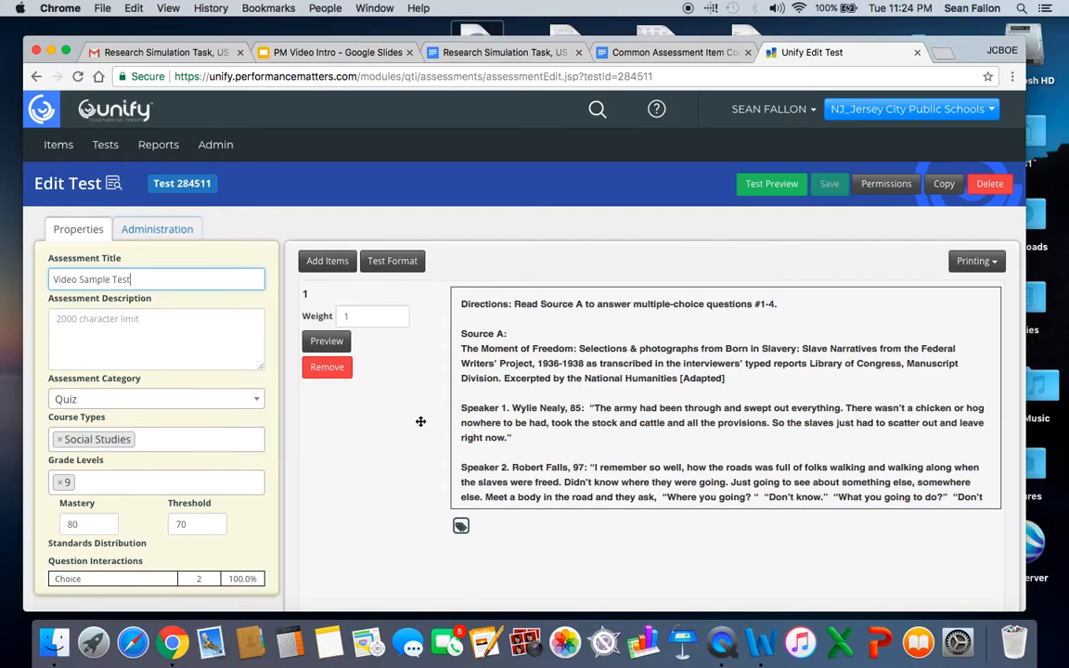
scroll(420, 422, down, 4)
scroll(421, 422, down, 5)
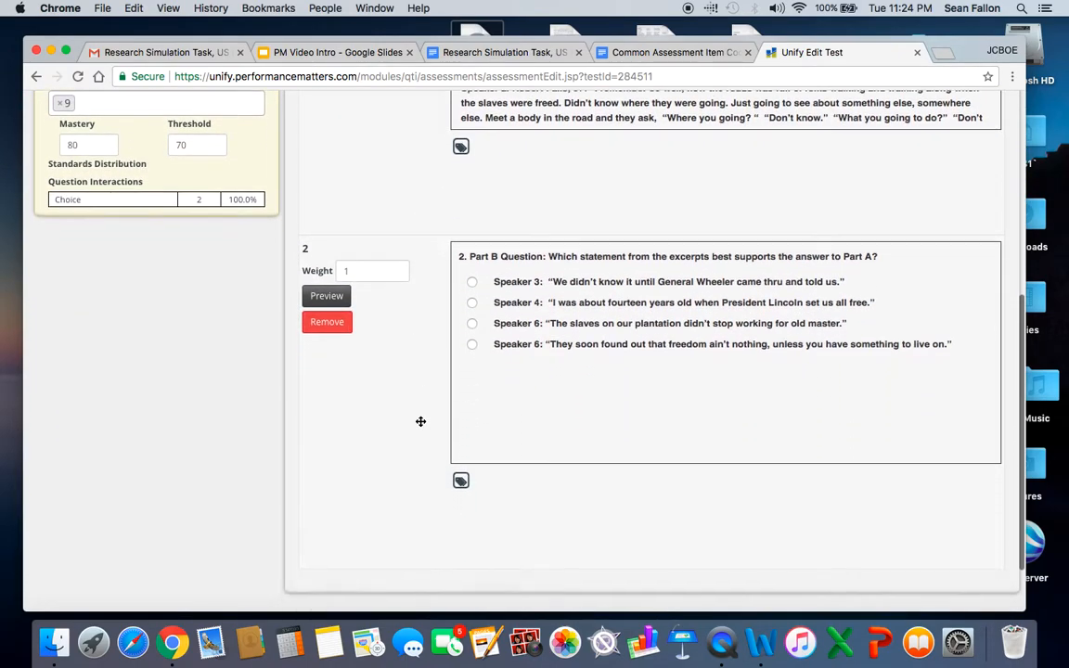
scroll(420, 422, up, 9)
scroll(420, 422, down, 5)
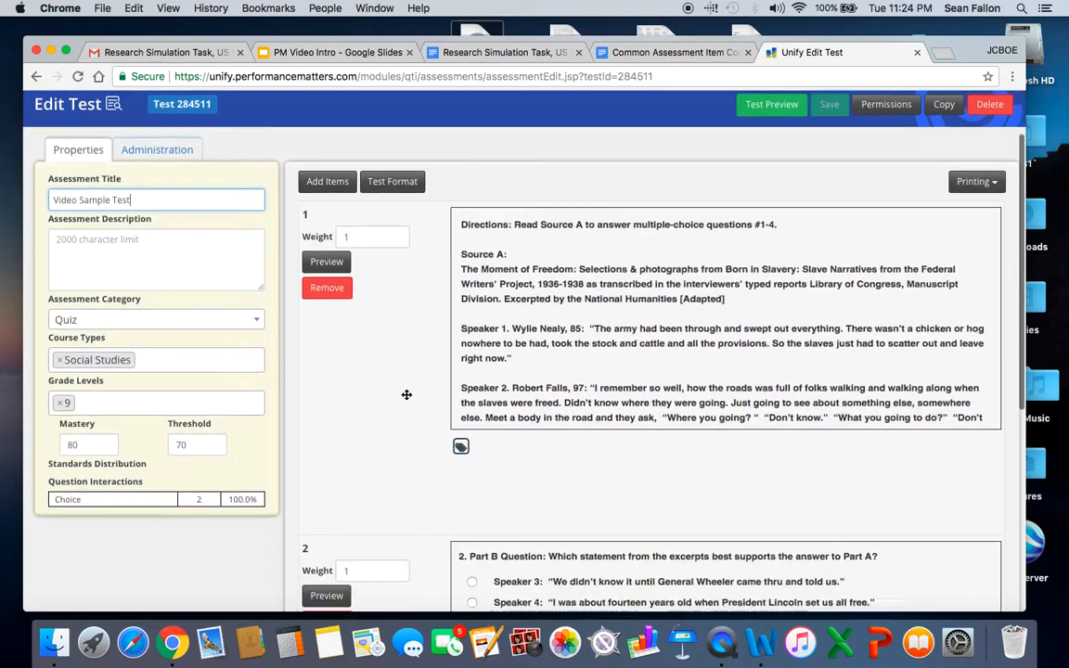
scroll(406, 394, up, 4)
scroll(406, 395, up, 2)
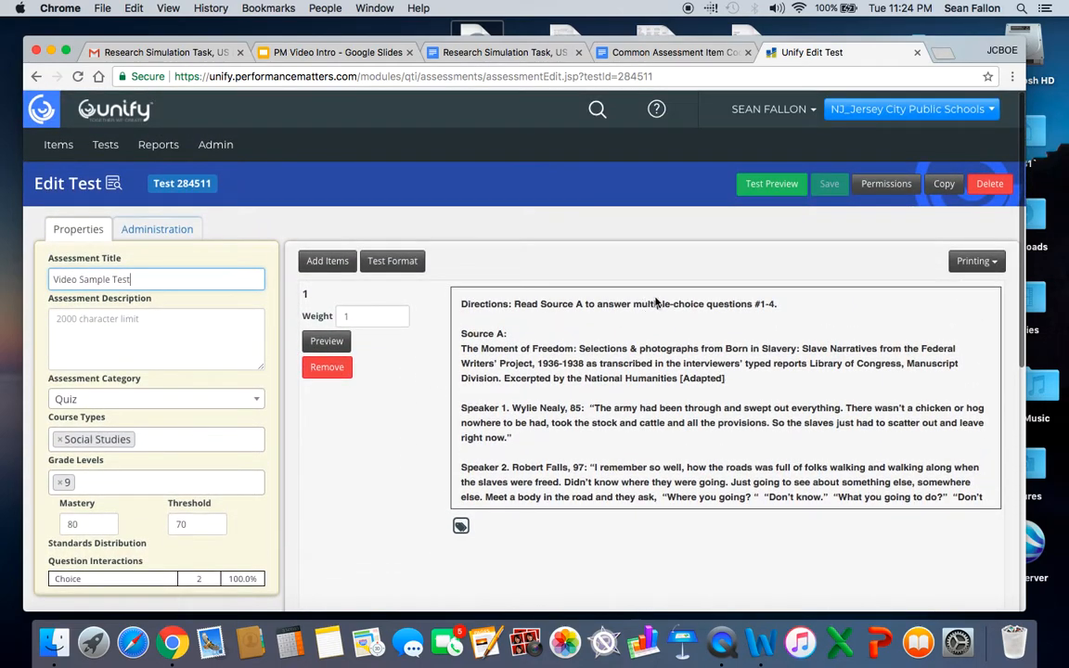
Launch the test preview, log in with the prefilled credentials and open "Video Sample Test".
click(772, 188)
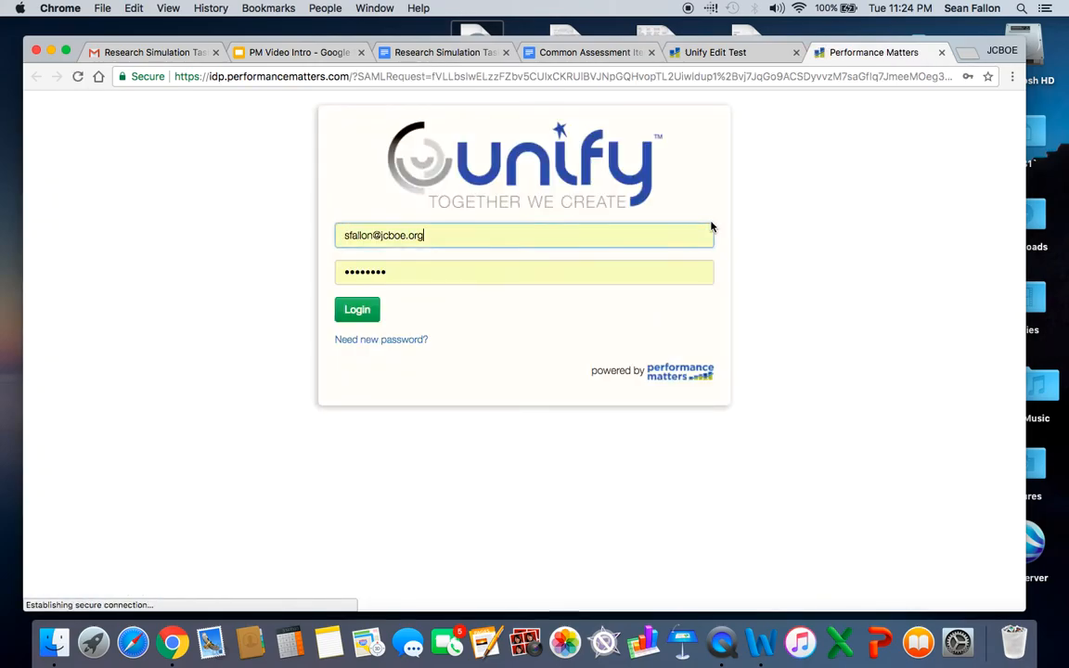
click(362, 318)
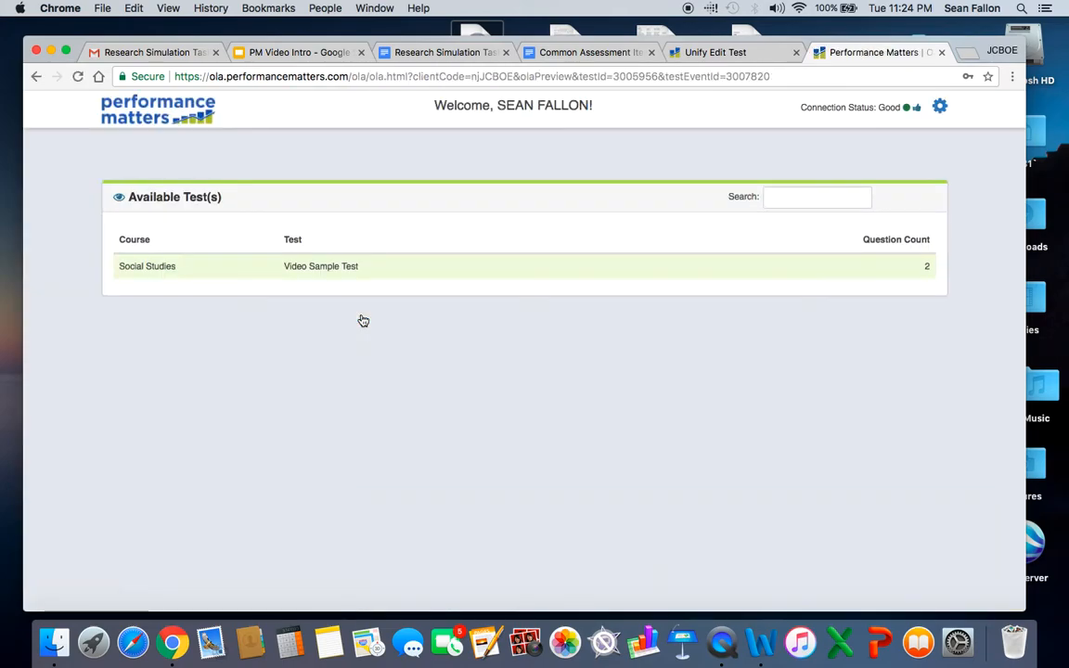
click(322, 269)
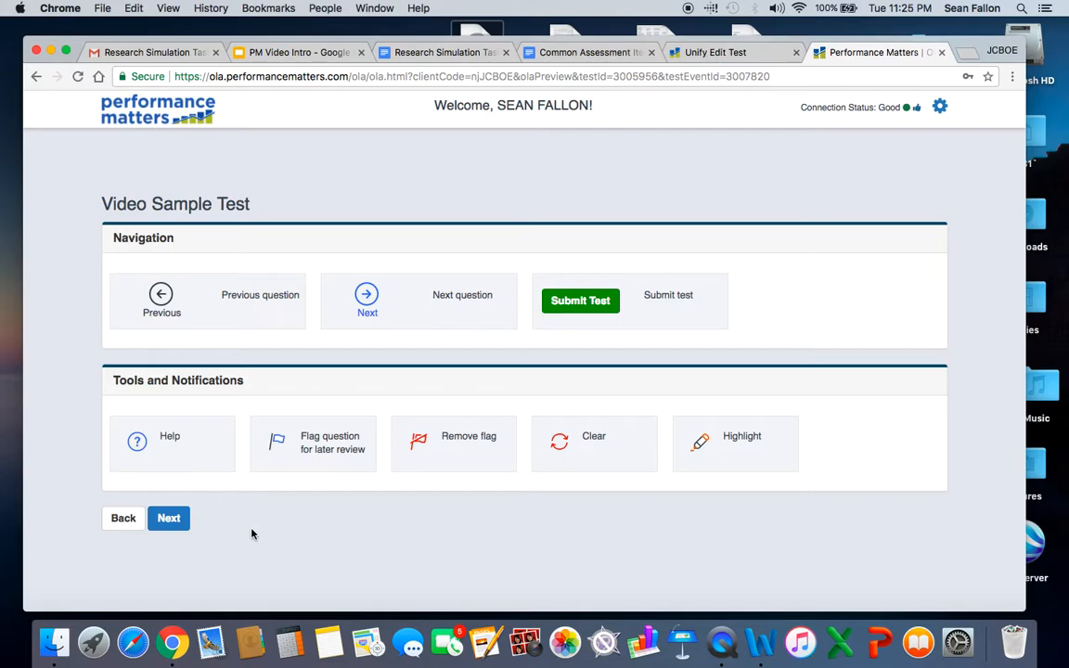
Look through both questions of "Video Sample Test" in the online preview and close the preview.
click(170, 526)
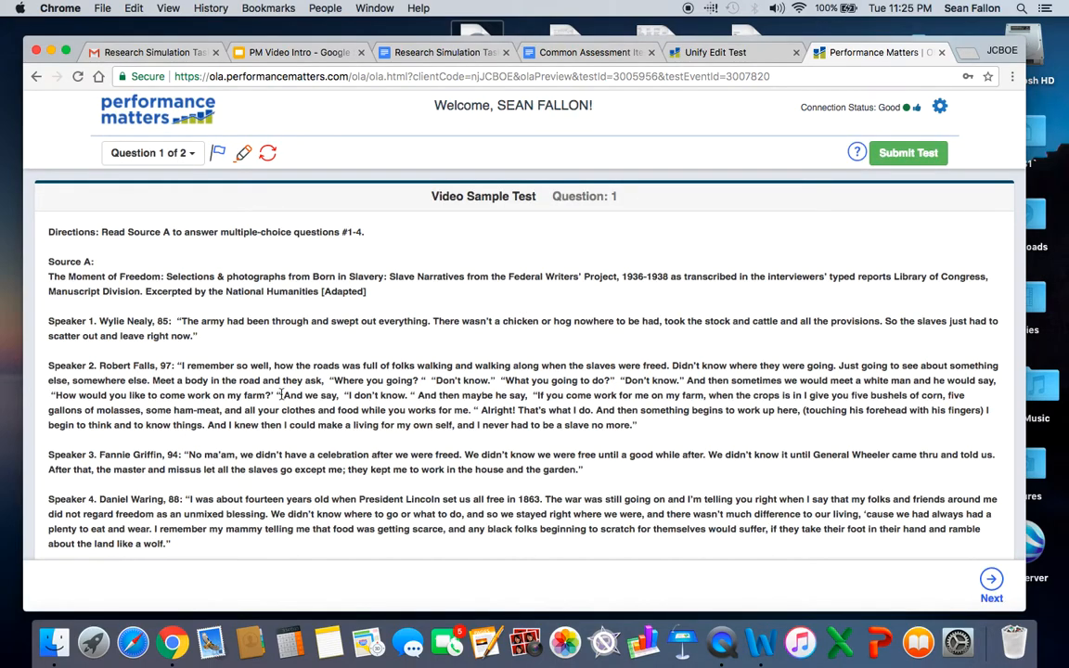
scroll(205, 303, down, 10)
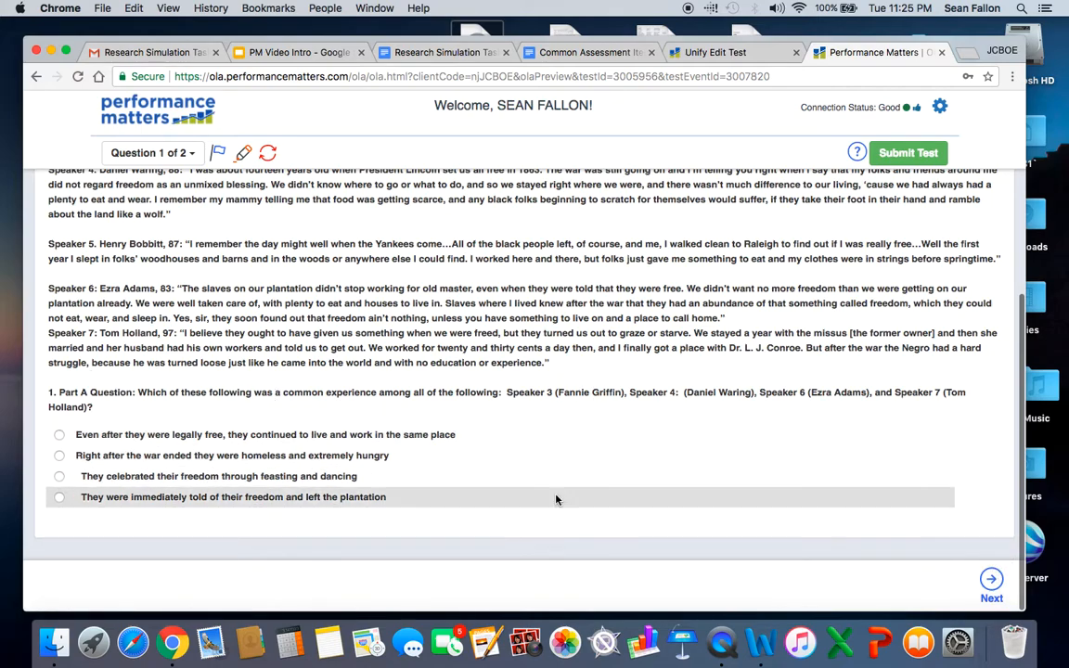
click(993, 580)
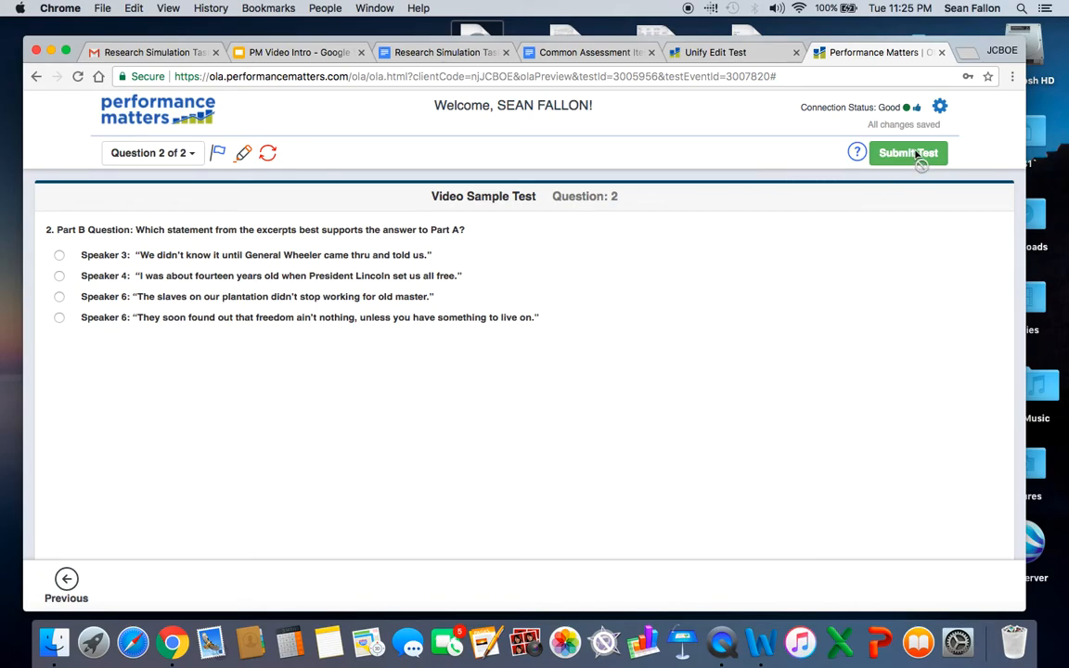
click(941, 52)
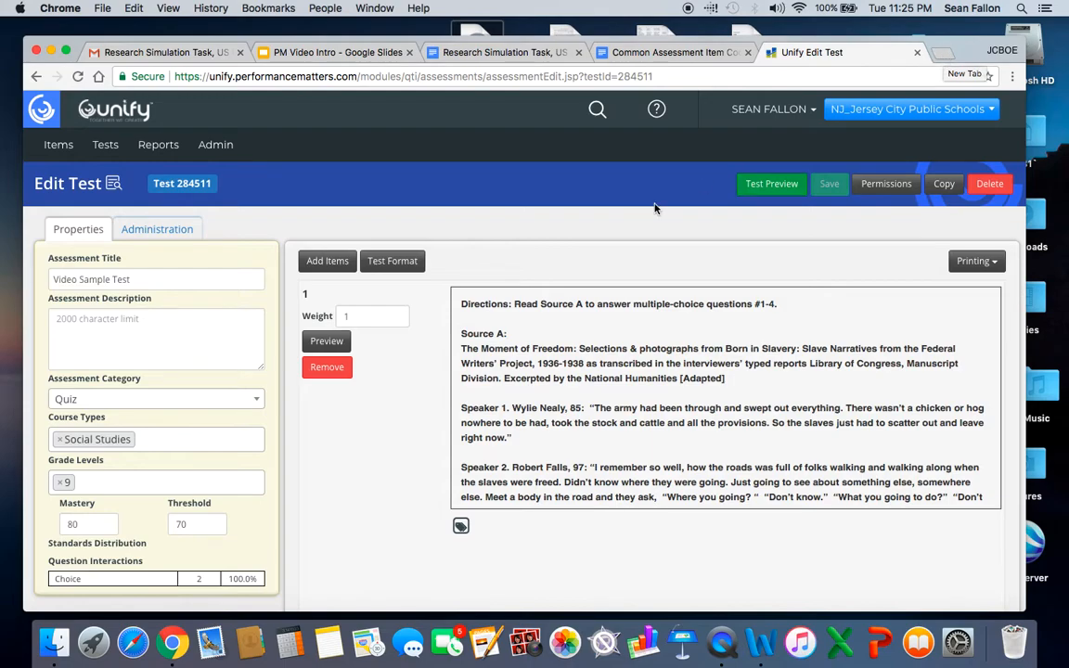
Delete the "Video Sample Test" assessment and open a new blank test.
click(990, 187)
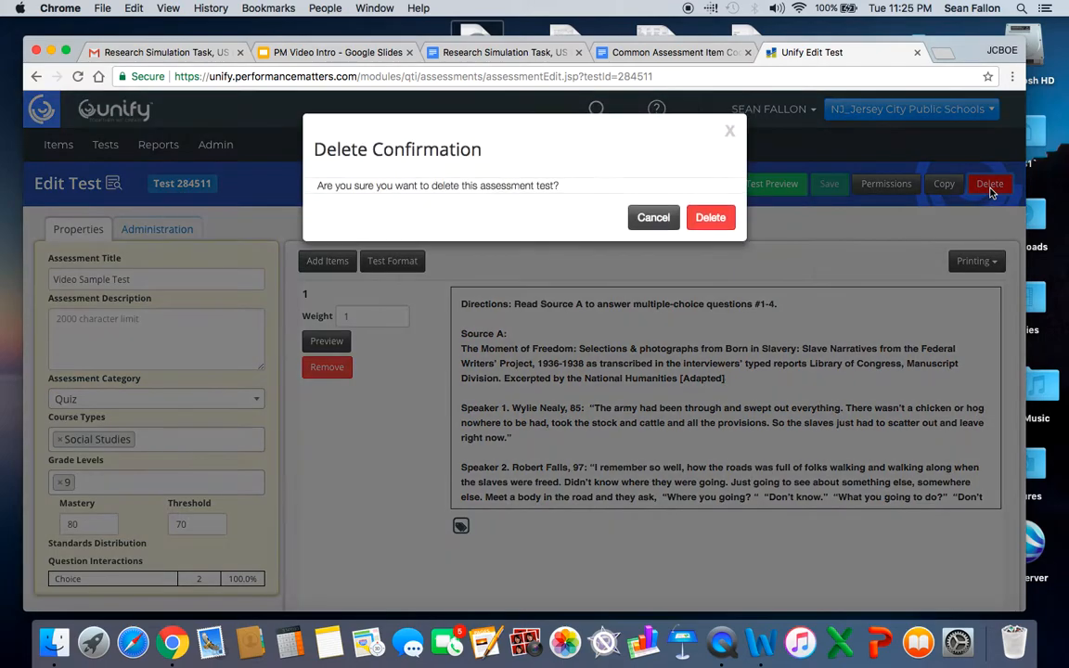
click(711, 218)
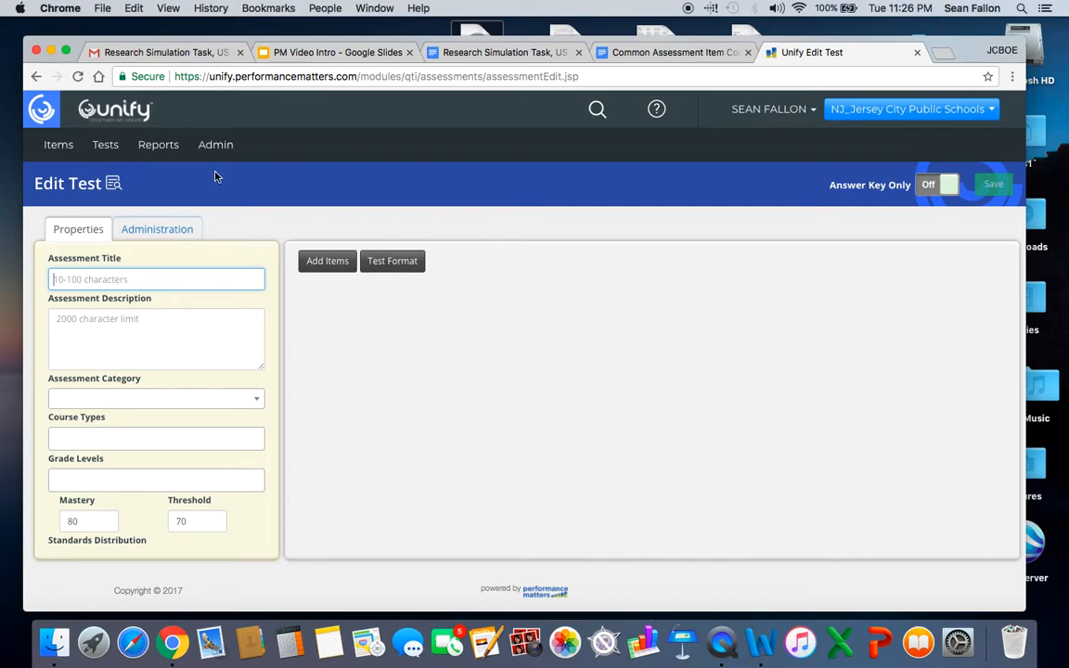
click(108, 149)
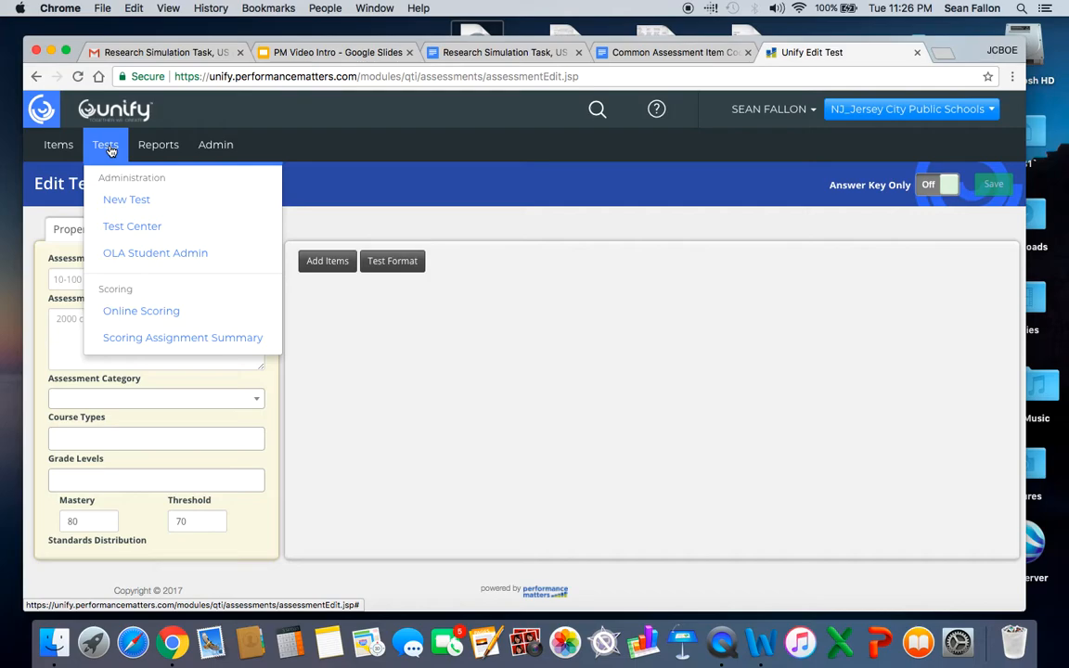
click(134, 203)
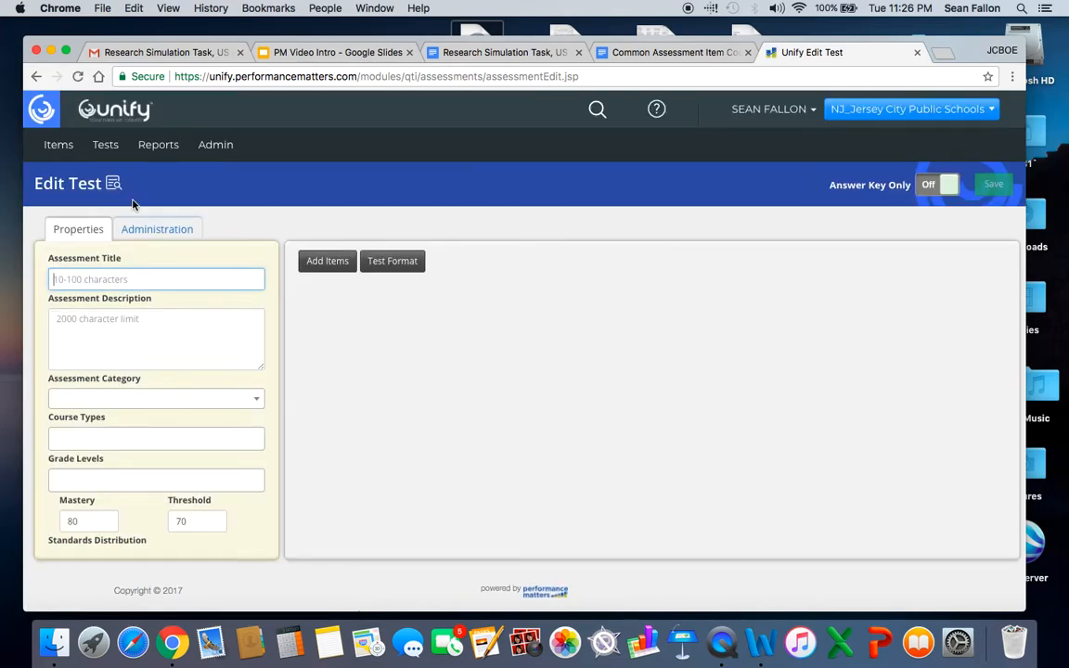
Go to the content search and filter the results to content authored by me.
click(599, 110)
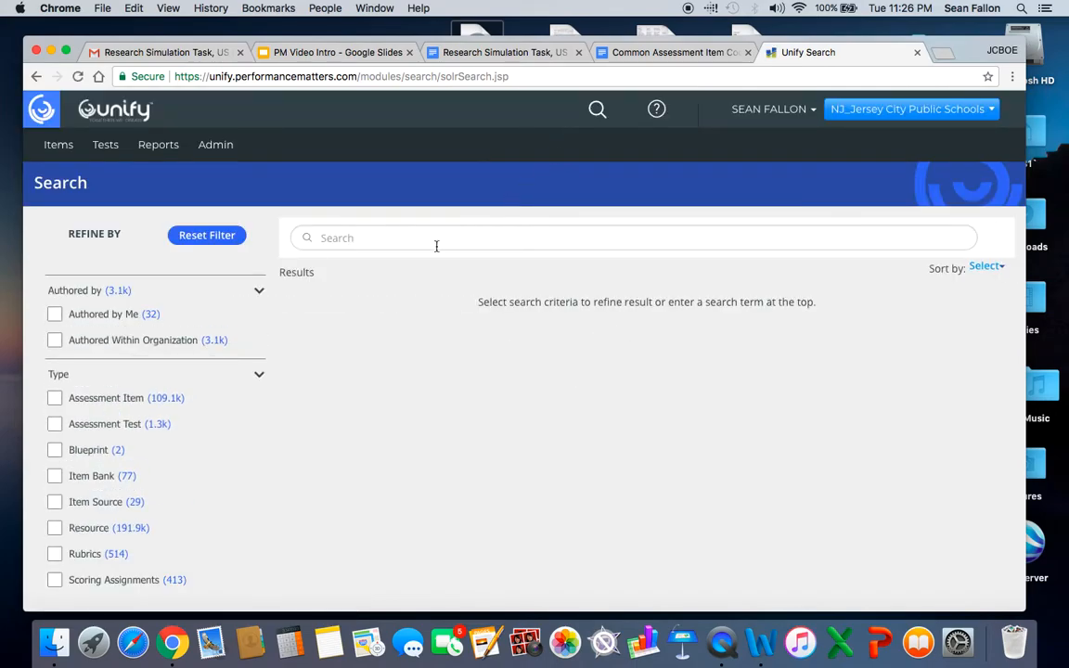
scroll(360, 304, down, 1)
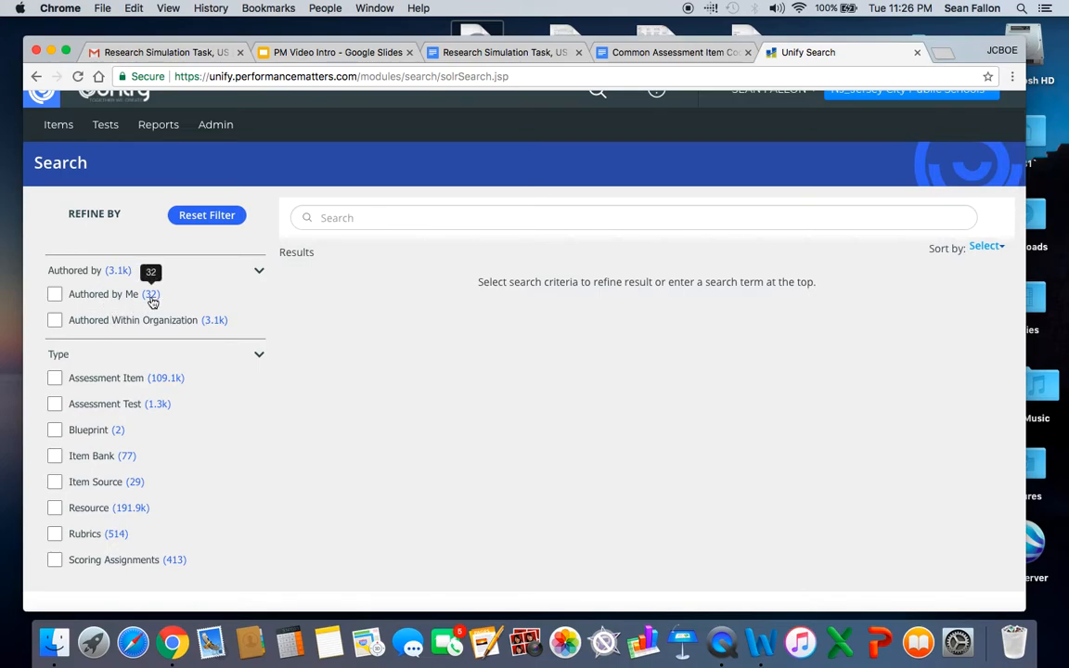
click(54, 294)
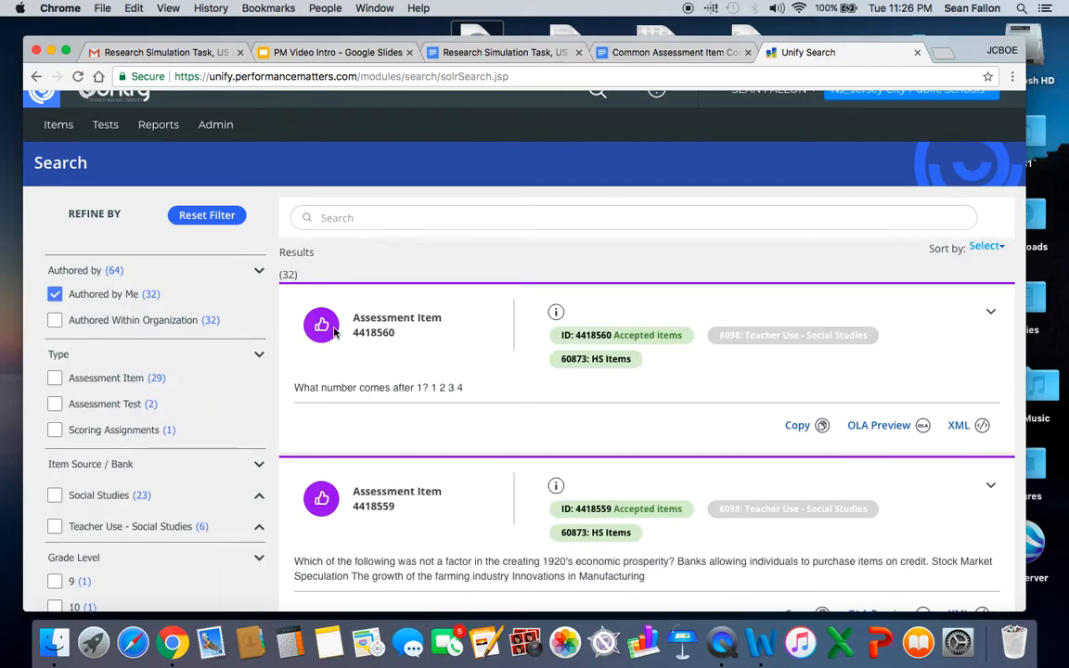
Check the first item's usage details and examine the whole list of self-authored items, including the two video sample questions.
mouse_move(554, 316)
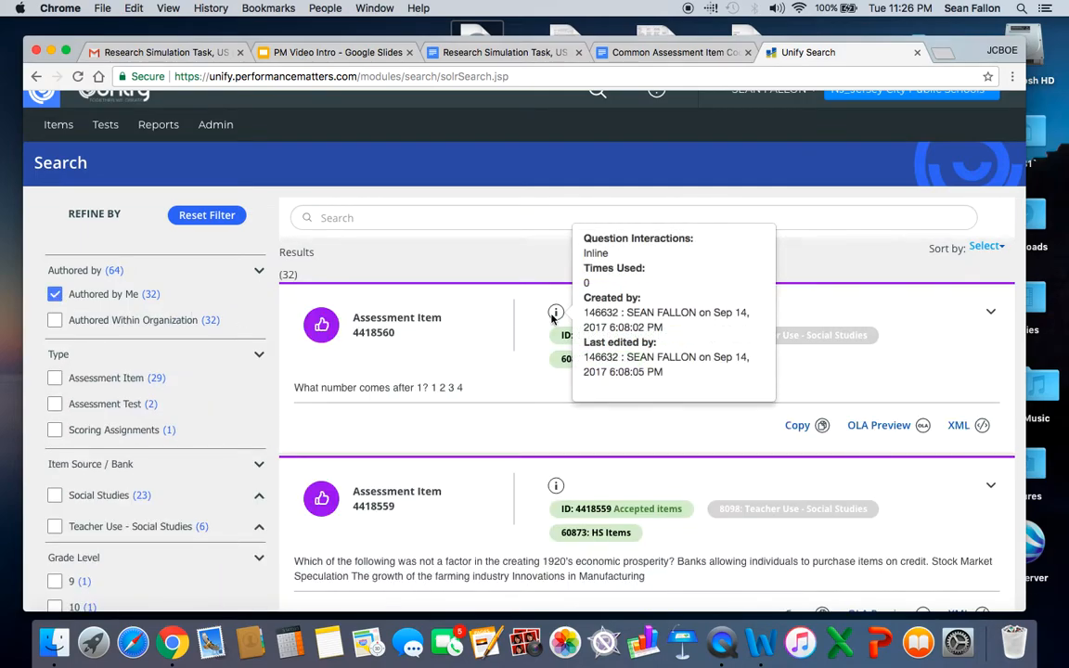
scroll(428, 295, down, 2)
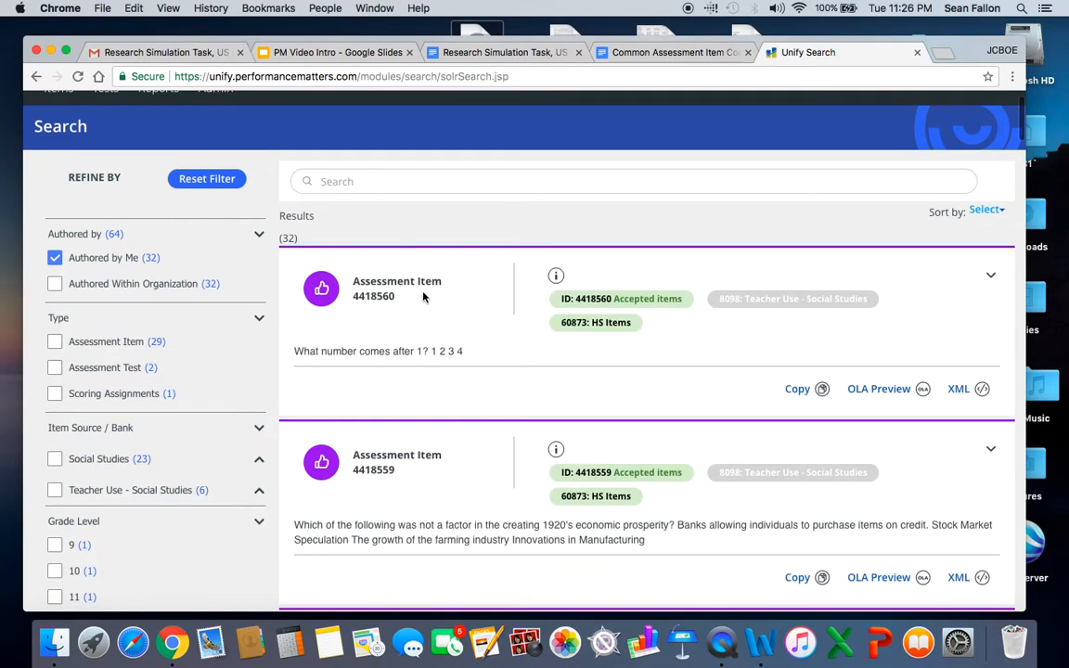
scroll(450, 310, down, 10)
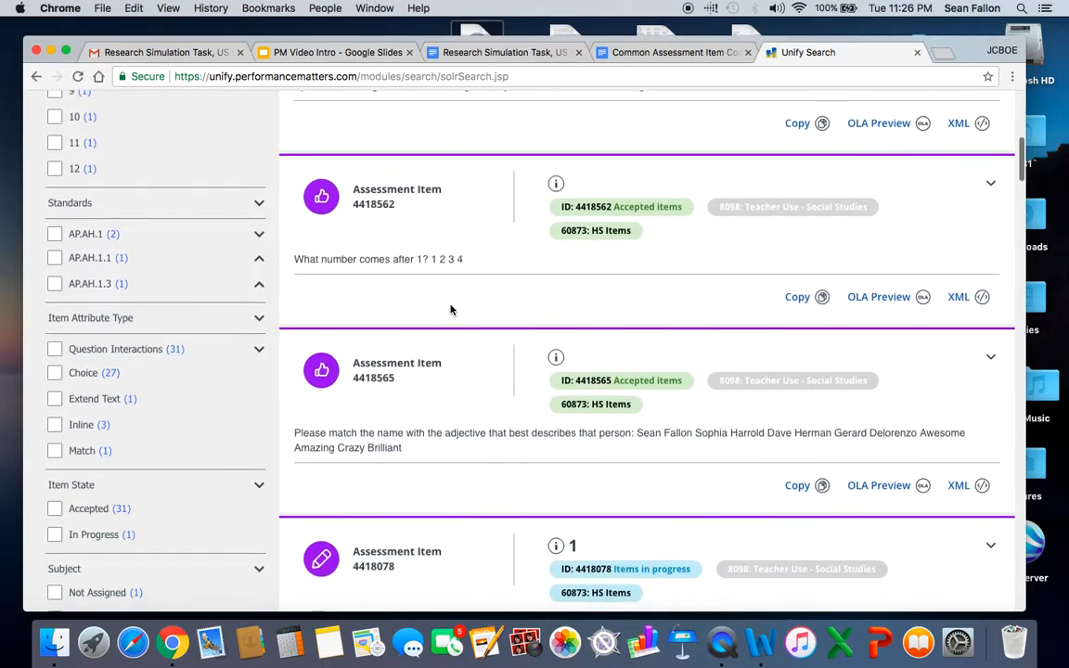
scroll(451, 309, down, 15)
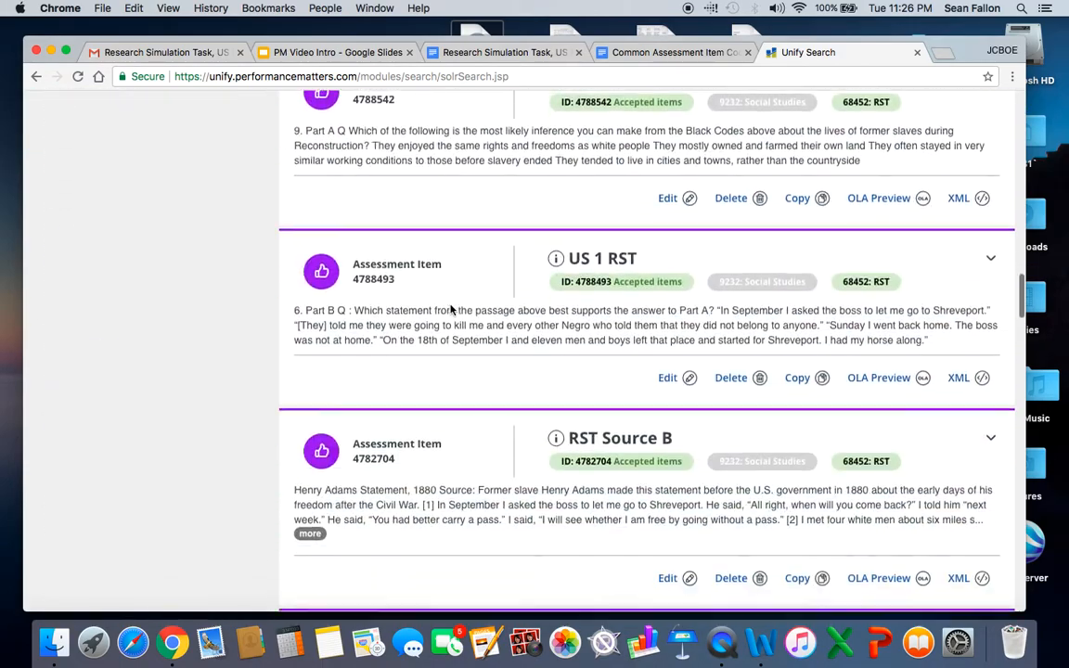
scroll(450, 309, down, 20)
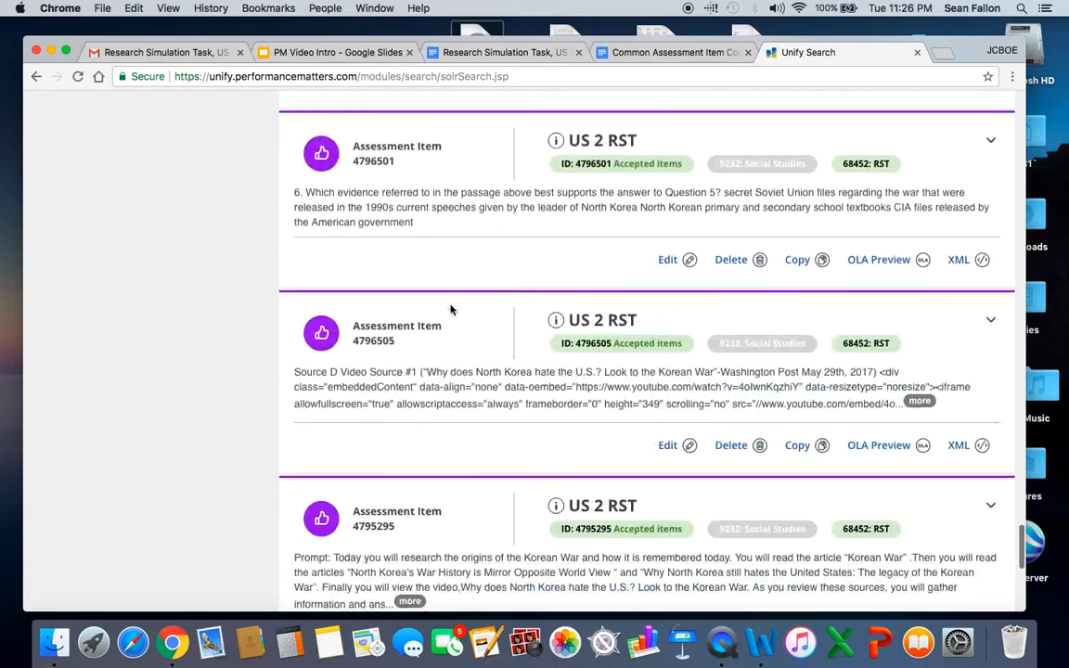
scroll(451, 309, down, 5)
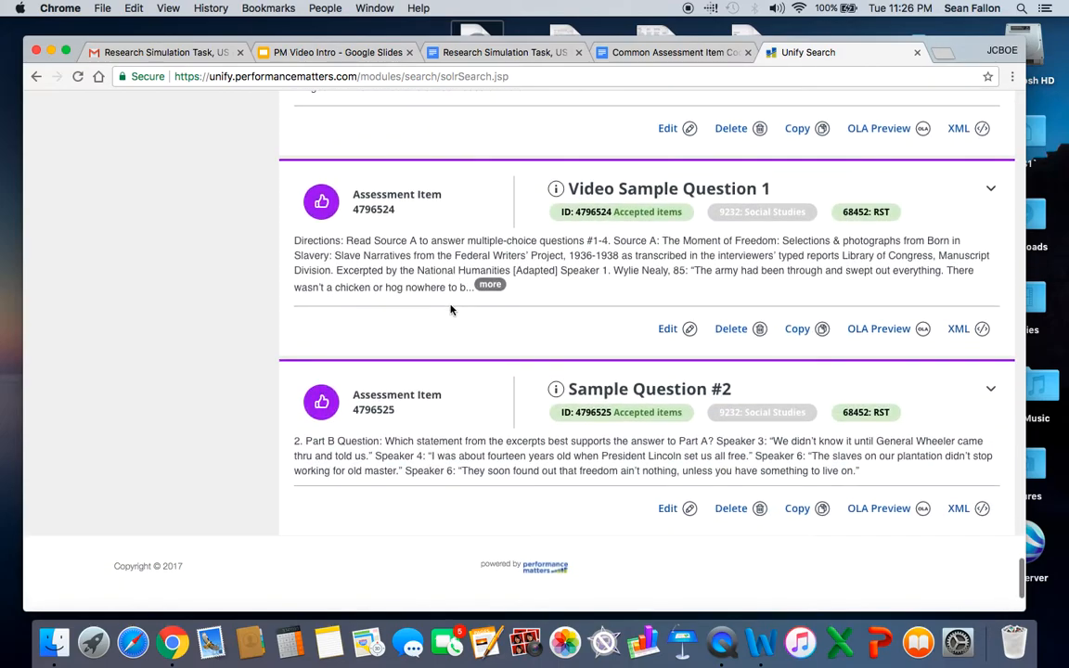
scroll(489, 359, up, 3)
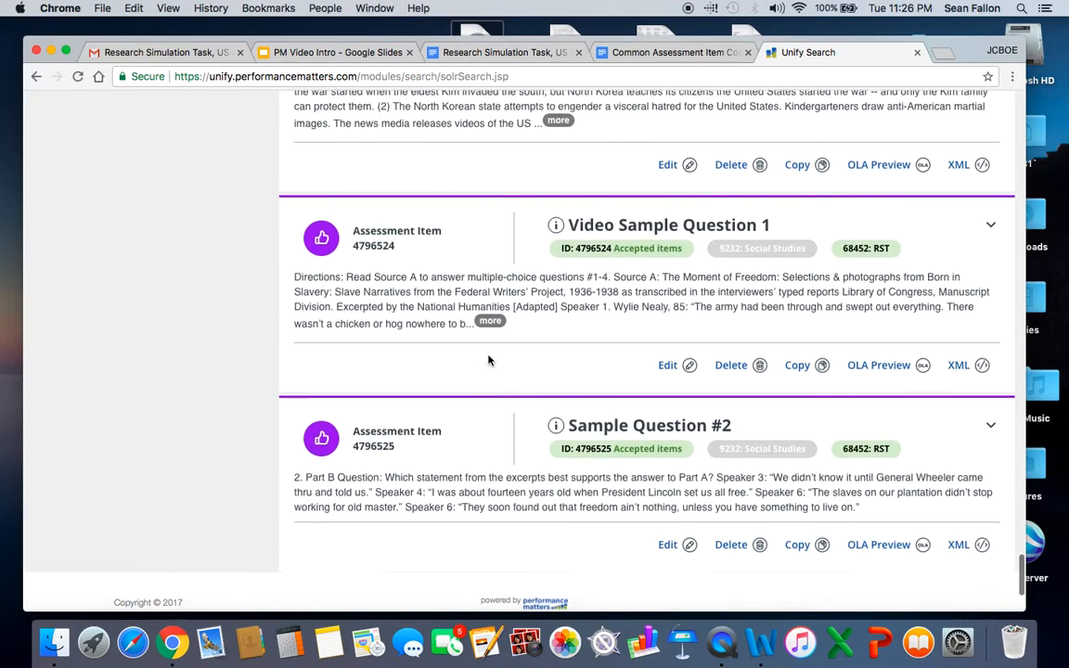
scroll(488, 359, up, 2)
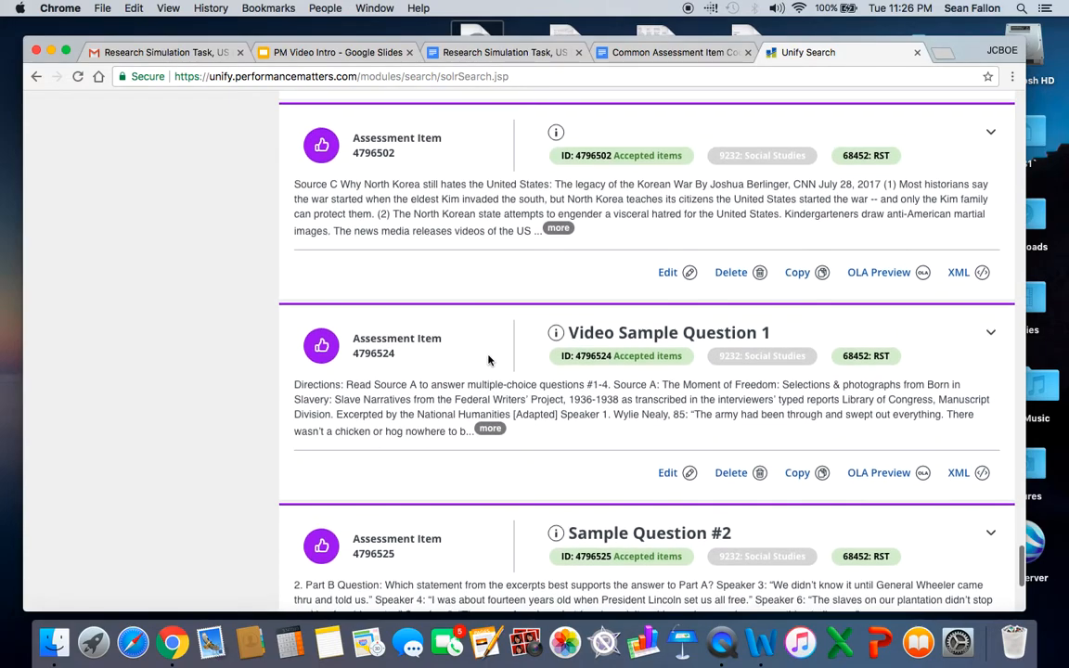
scroll(488, 359, up, 10)
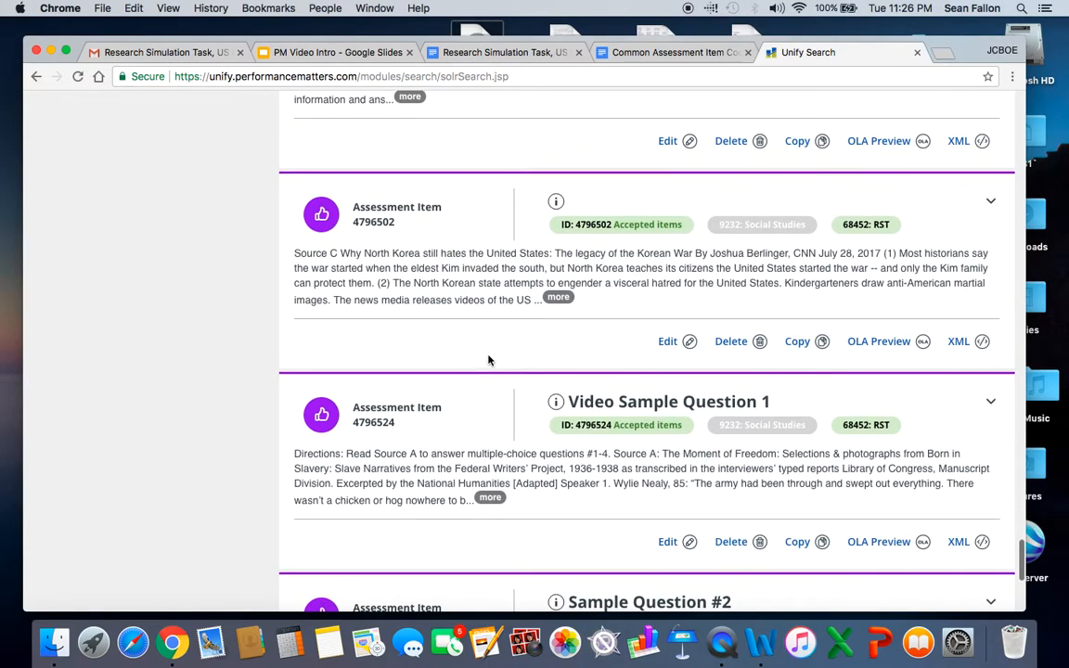
scroll(488, 359, down, 12)
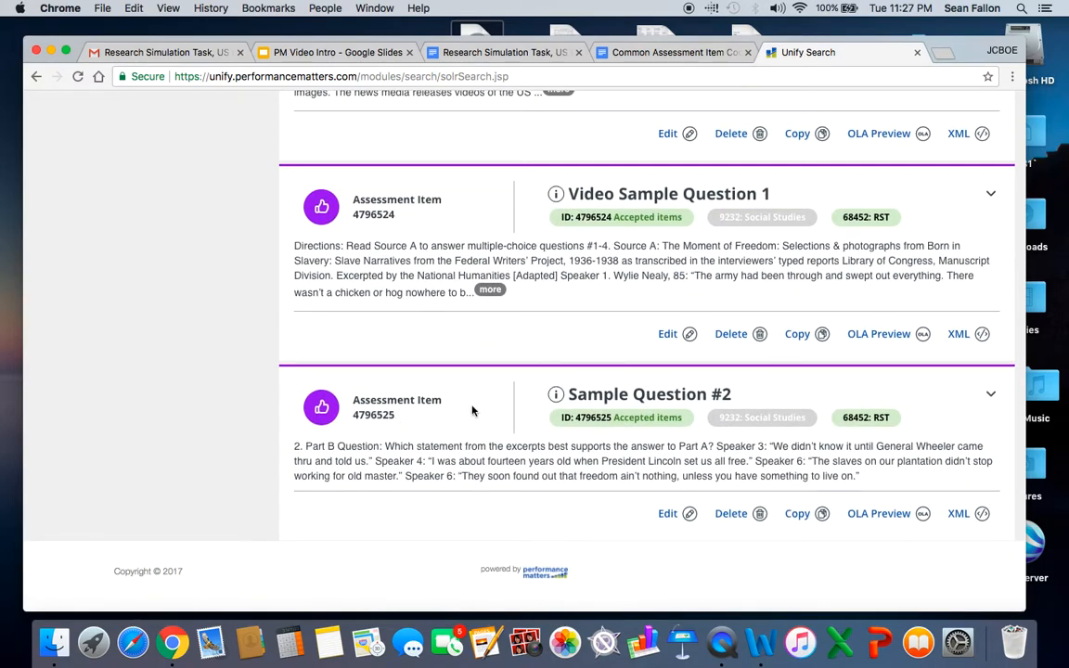
scroll(472, 423, up, 20)
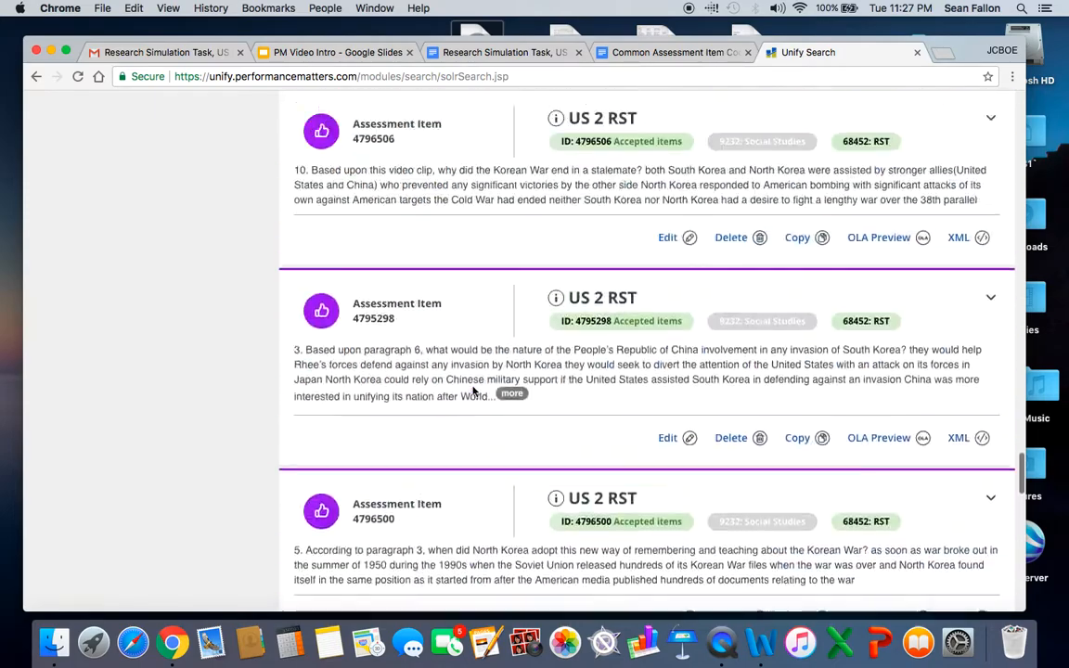
scroll(471, 390, up, 15)
scroll(472, 390, up, 15)
scroll(473, 390, up, 20)
scroll(472, 391, up, 15)
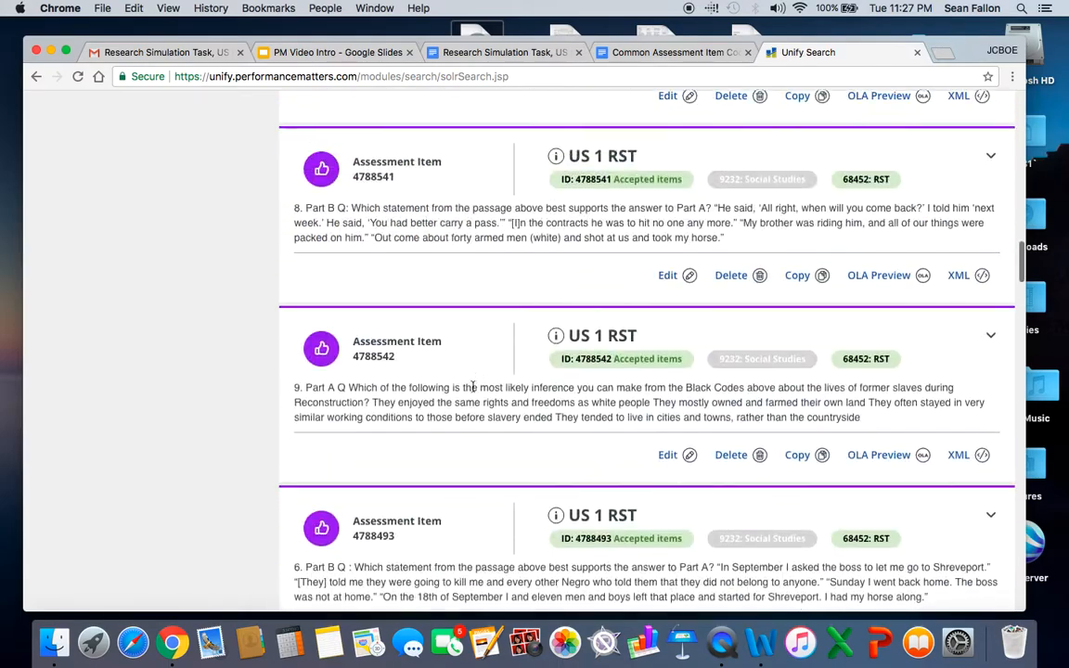
scroll(473, 391, up, 15)
scroll(473, 391, up, 10)
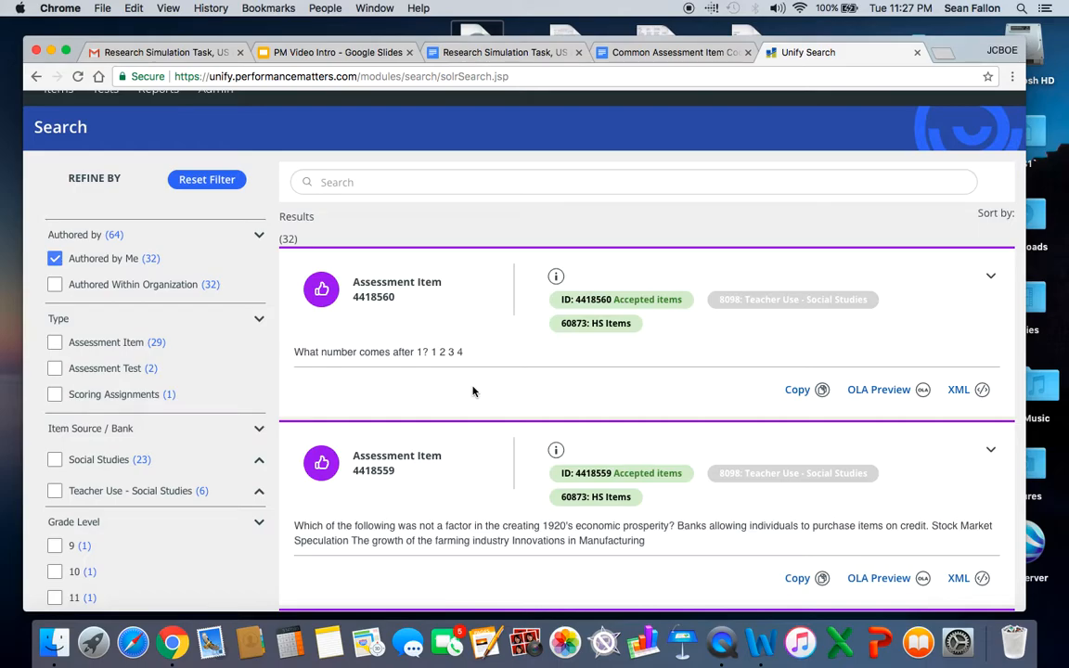
scroll(505, 454, down, 15)
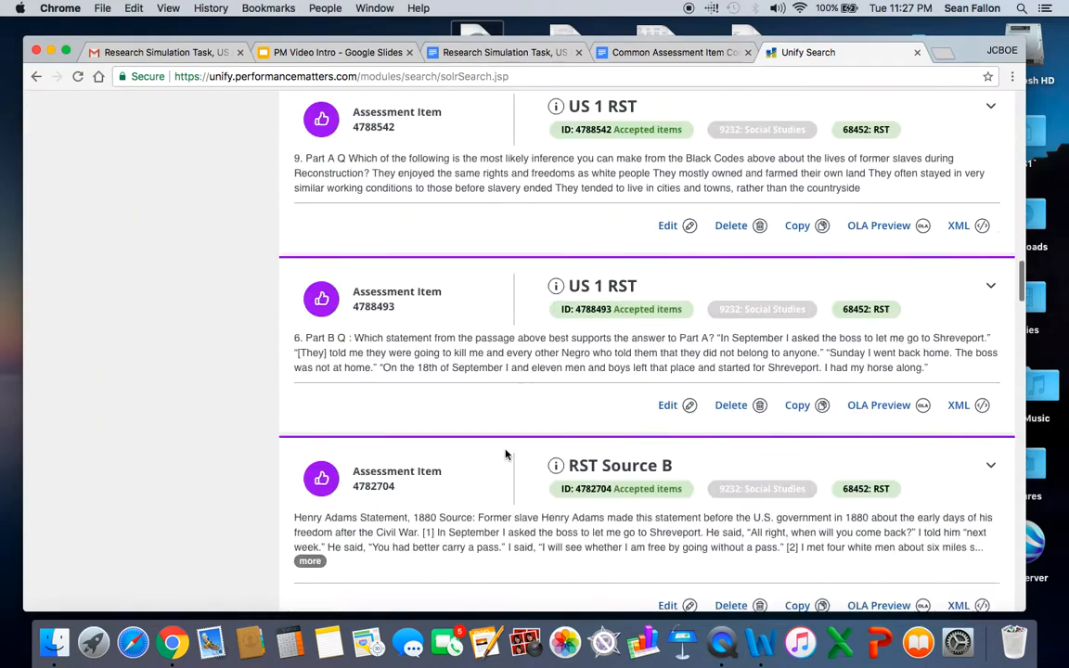
scroll(506, 454, down, 15)
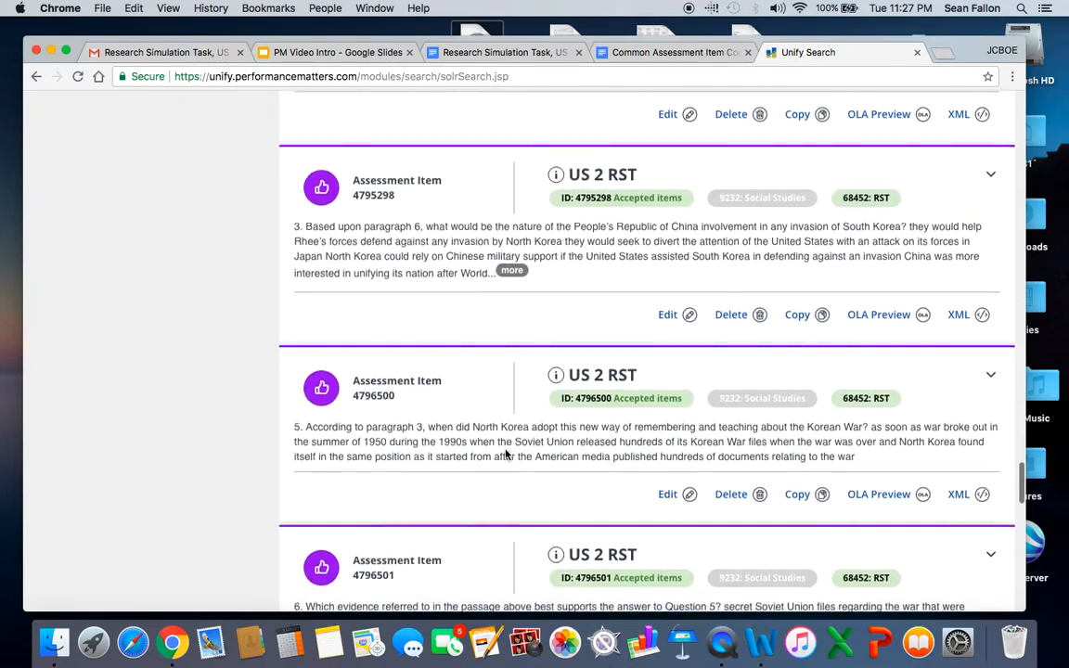
Open the "Sample Question #2" item for editing from the search results and save it.
scroll(505, 454, down, 12)
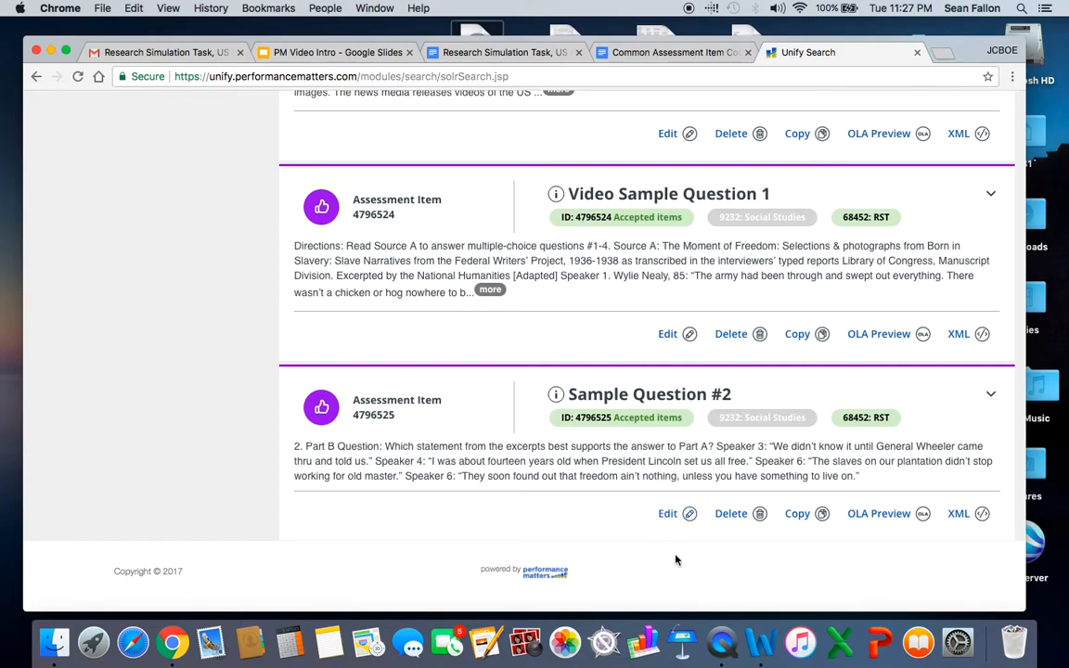
click(668, 514)
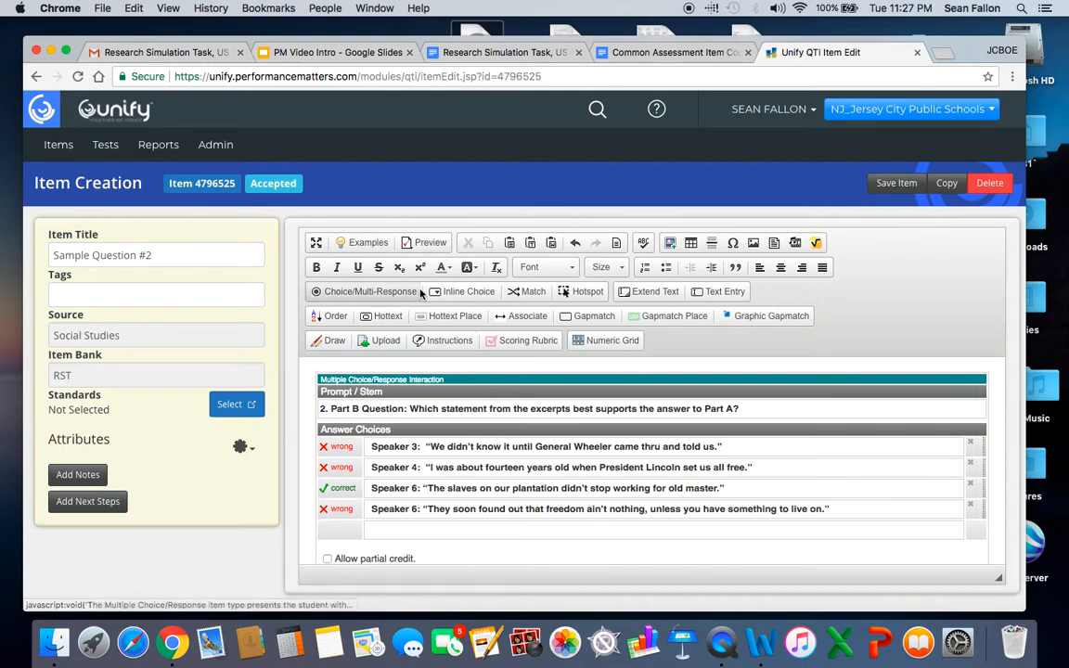
click(895, 184)
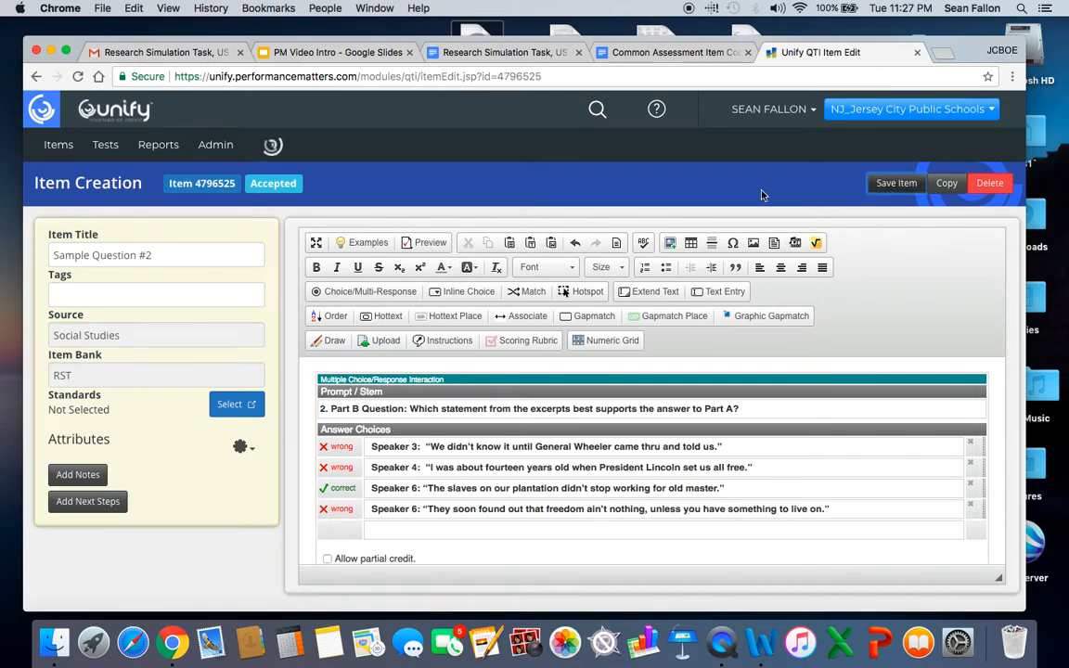
Leave the item editor and start a new blank test.
click(107, 149)
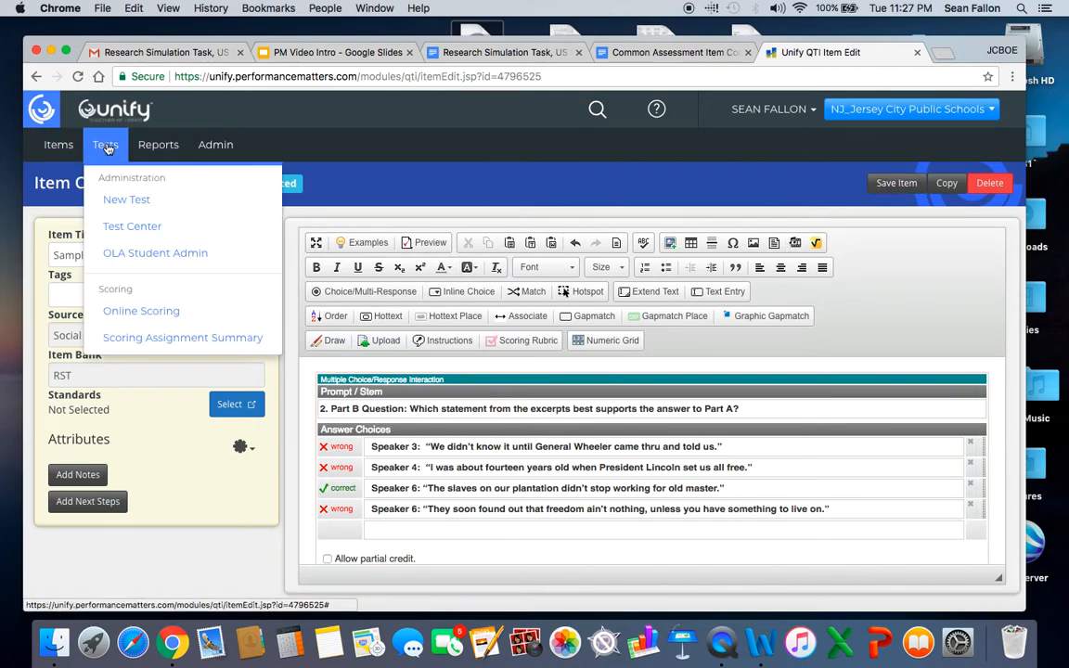
click(135, 201)
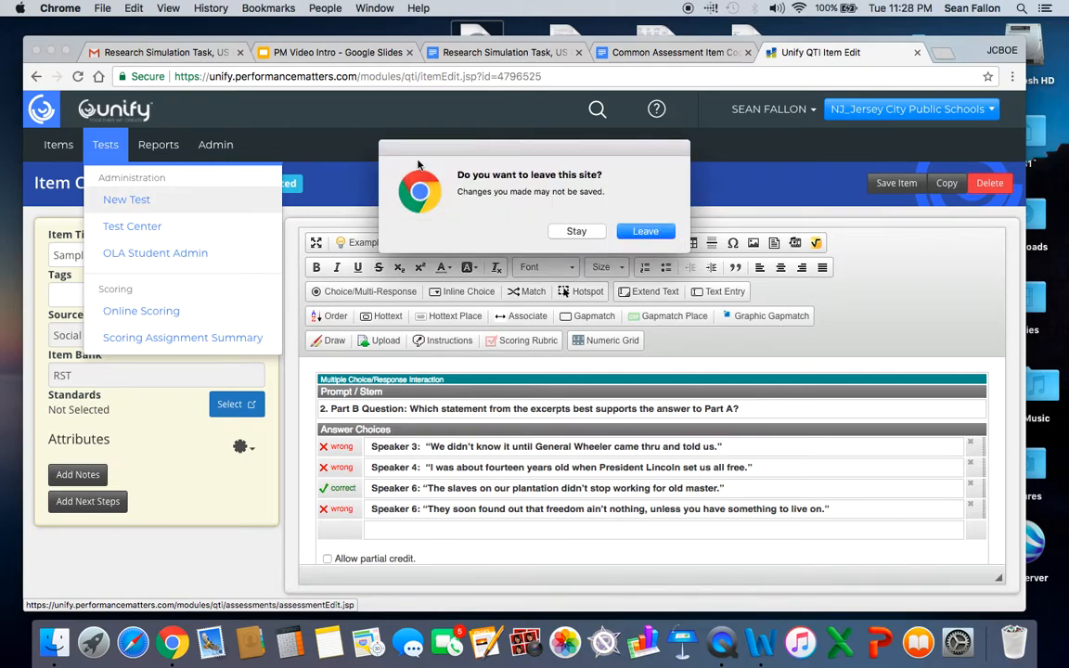
click(645, 231)
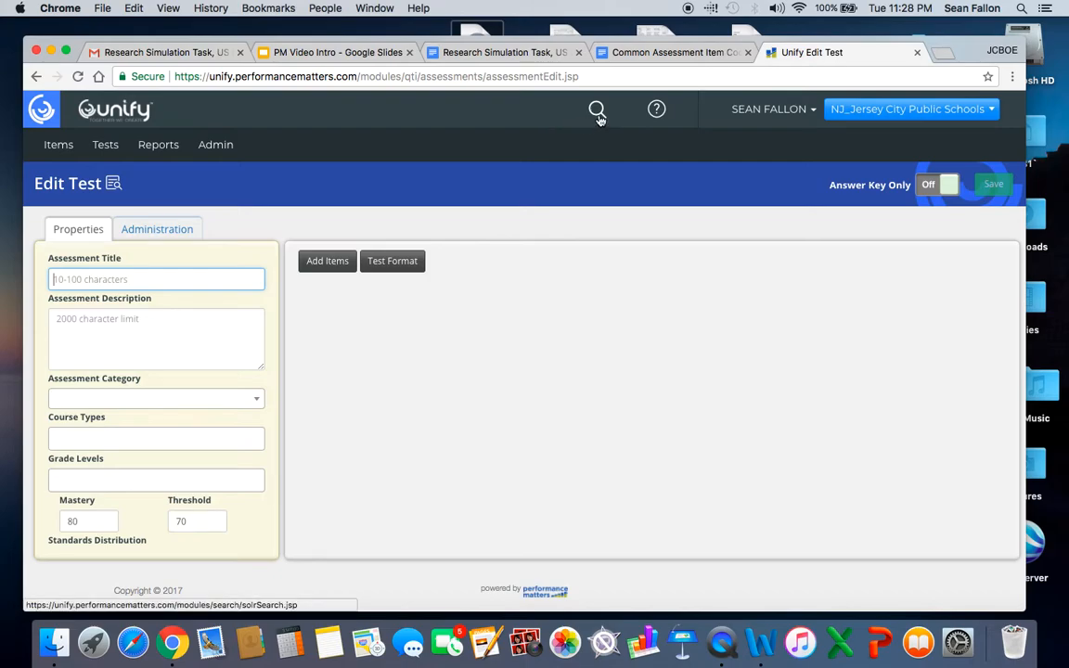
Return to the content search, filter by self-authored content again and check which items offer editing.
click(598, 111)
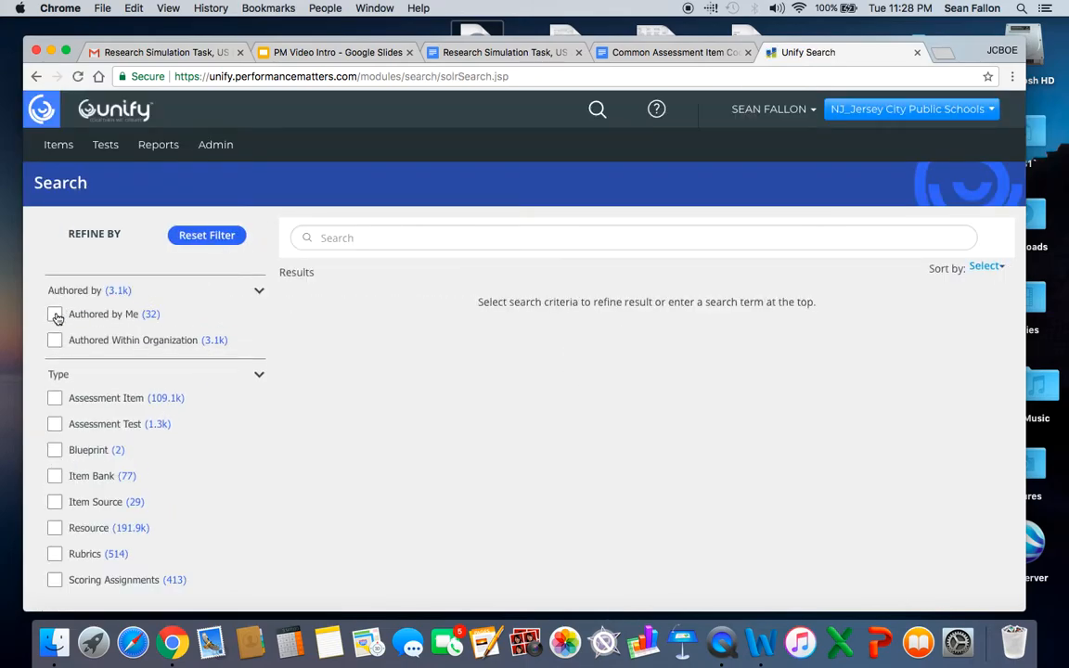
click(55, 315)
scroll(524, 381, down, 1)
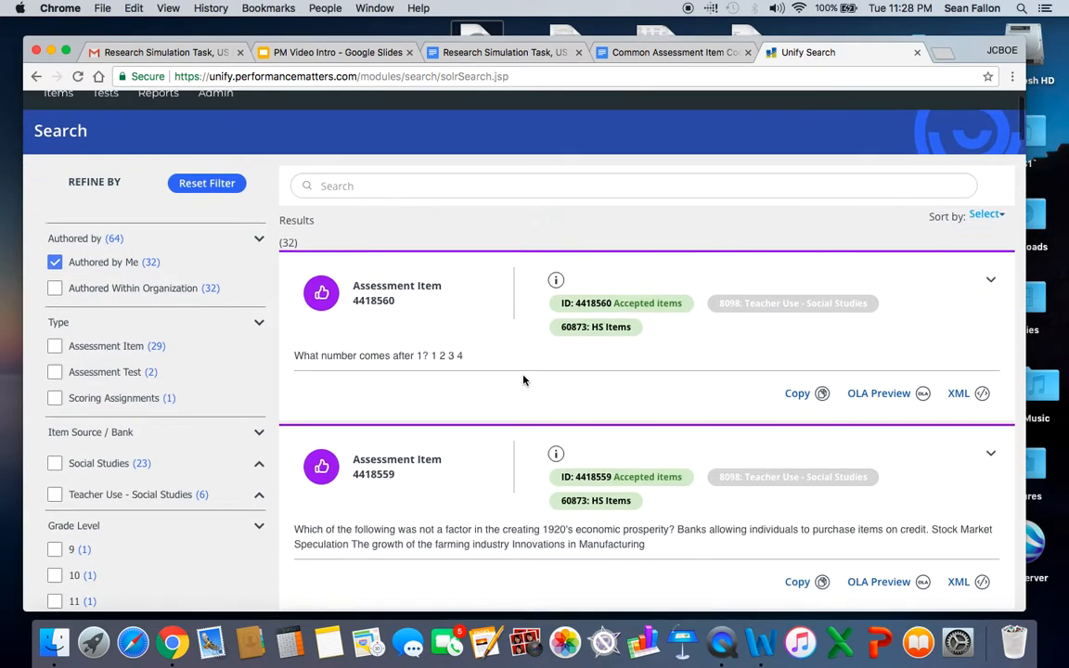
scroll(523, 381, down, 10)
scroll(523, 381, down, 4)
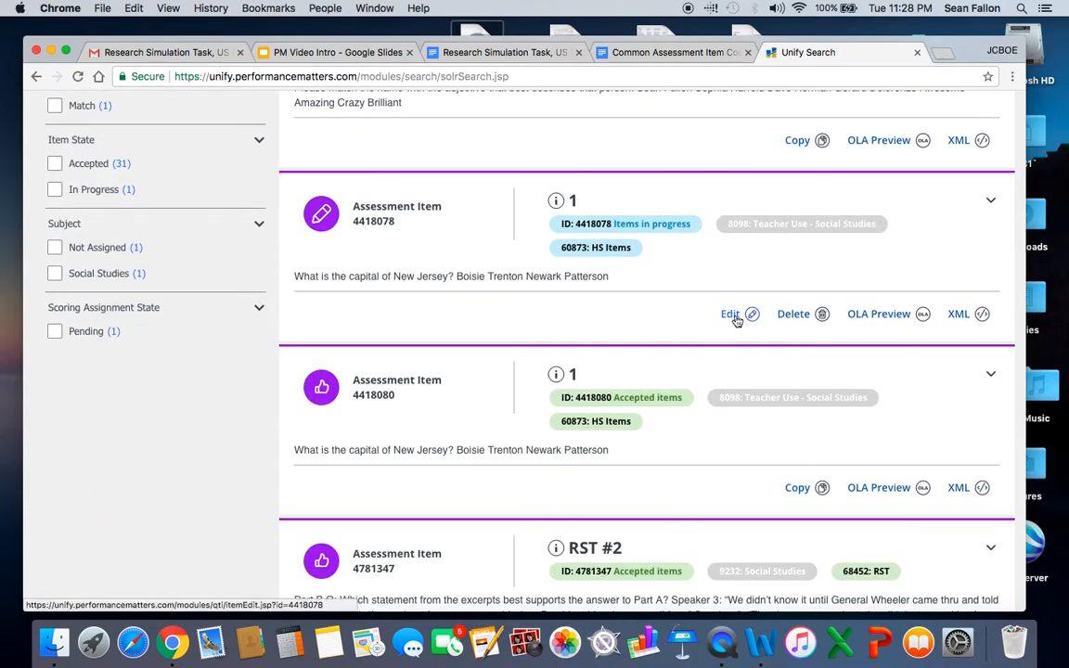
scroll(557, 371, up, 14)
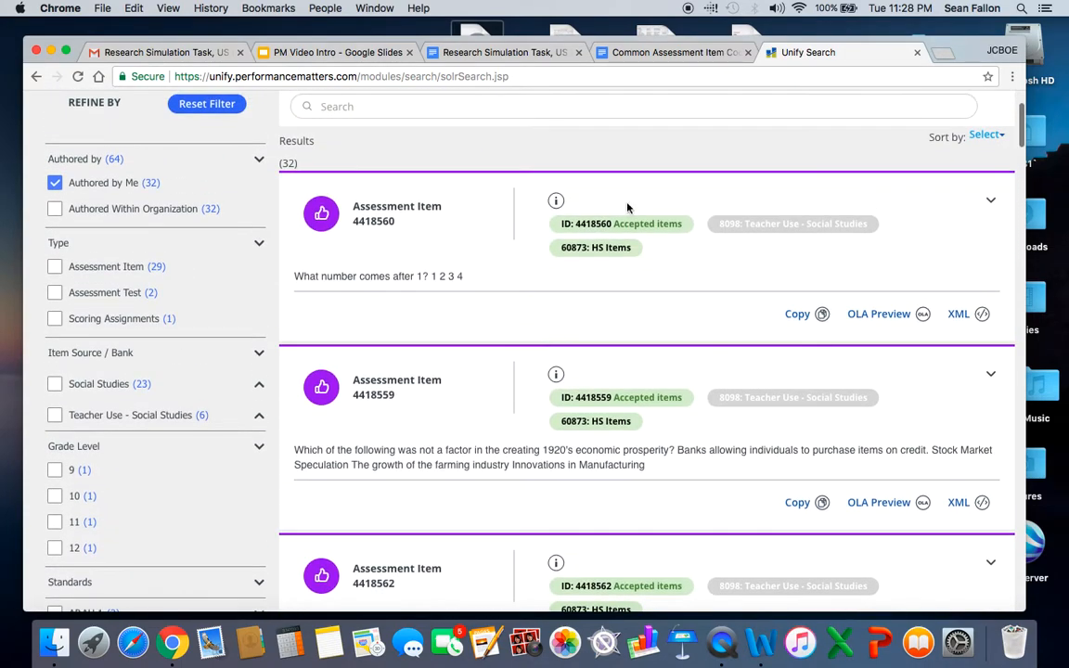
scroll(805, 187, up, 3)
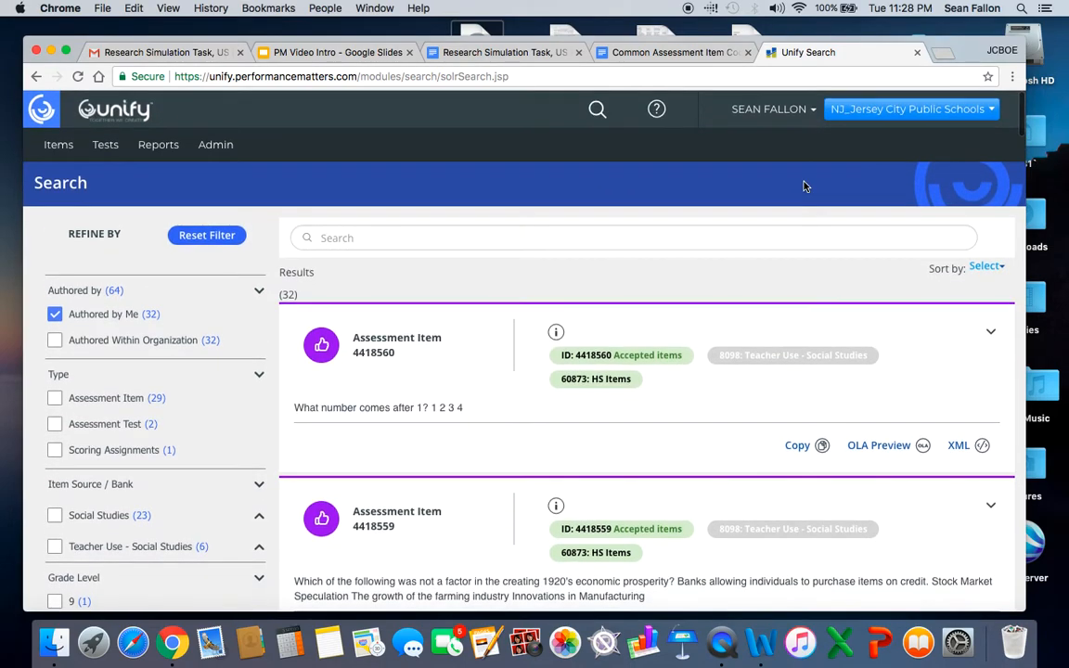
Switch to the "PM Video Intro" presentation in Google Slides and advance past the platform overview slide.
click(336, 52)
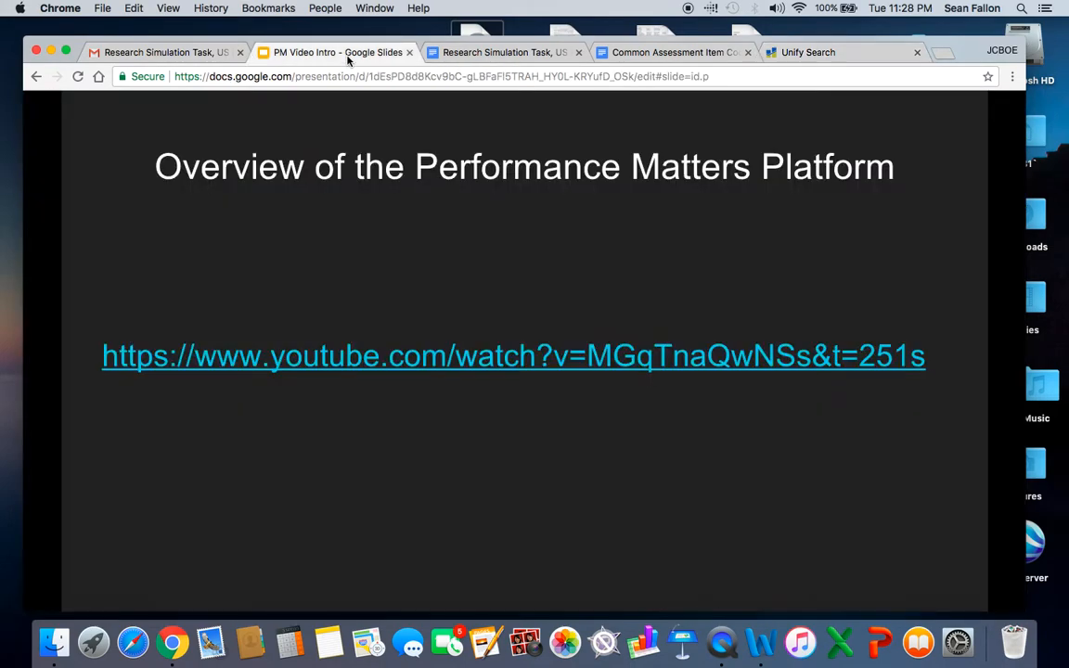
click(344, 245)
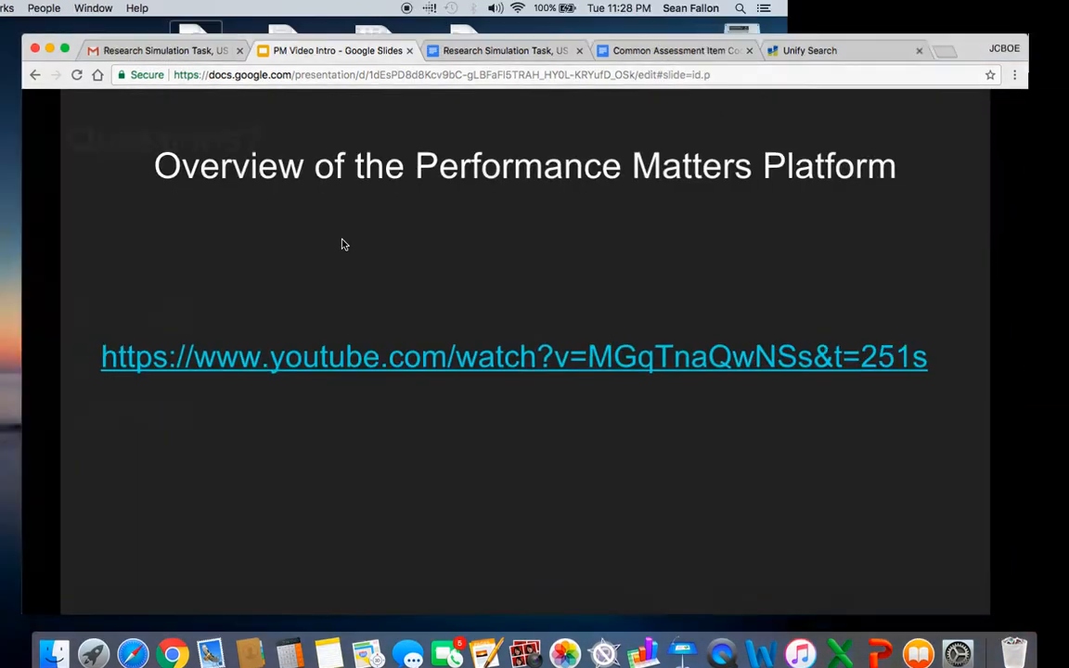